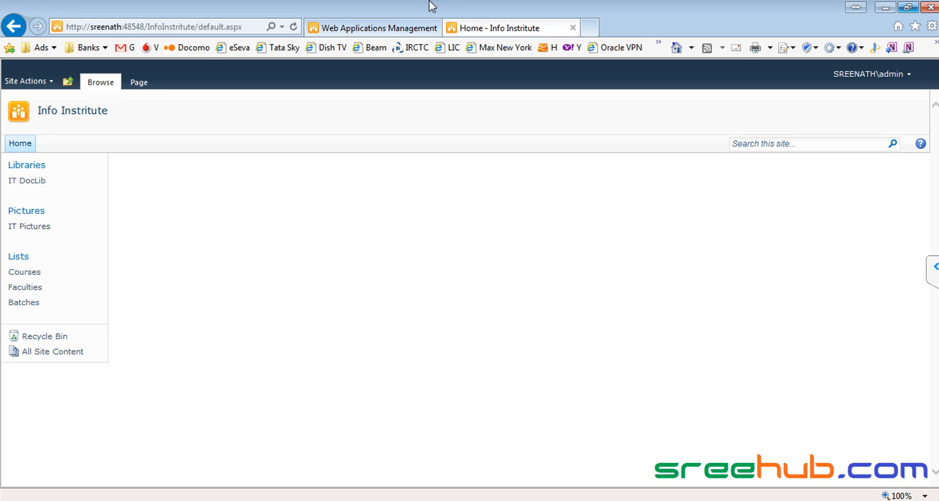
- Close the Web Applications Management page and check the site actions available on the Info Instritute site
{"action": "left_click", "coordinate": [433, 28]}
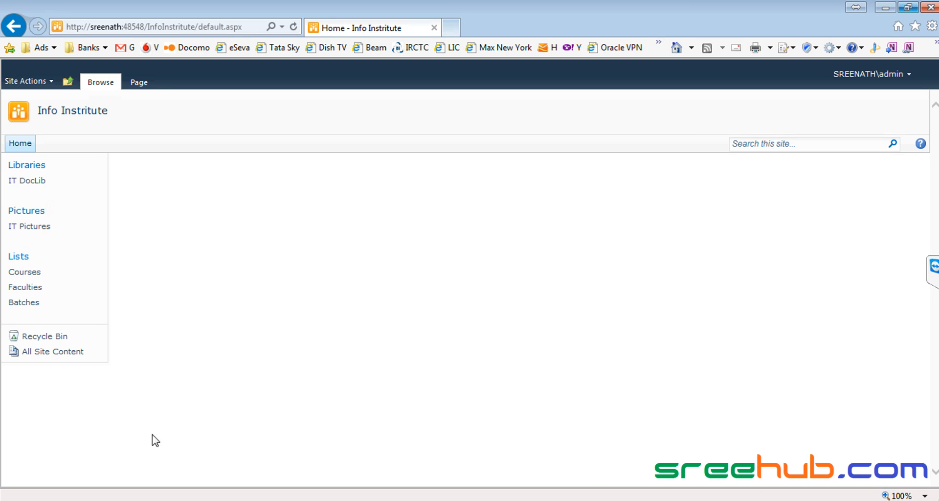
{"action": "left_click", "coordinate": [30, 82]}
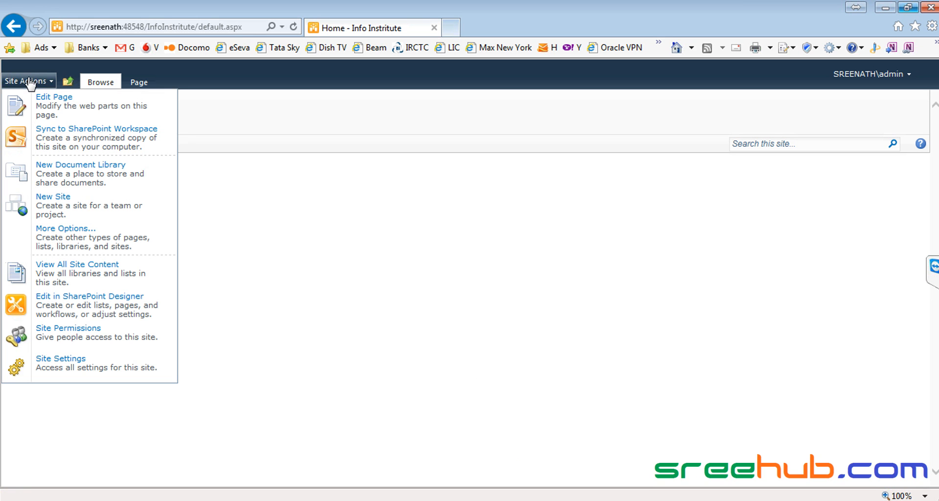
{"action": "left_click", "coordinate": [219, 136]}
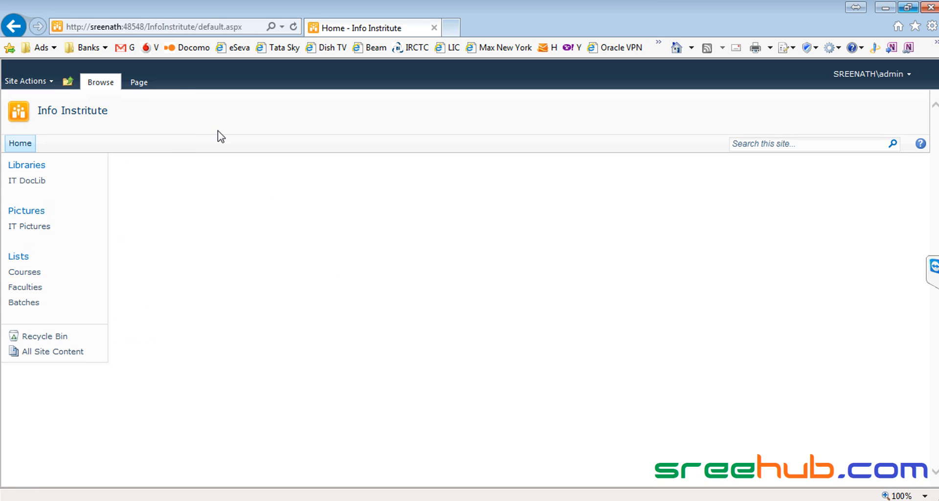
- Go up to the CorpITCollection site, open its Accounts subsite and check the site actions available there
{"action": "left_click", "coordinate": [137, 83]}
{"action": "left_click", "coordinate": [96, 84]}
{"action": "left_click", "coordinate": [67, 81]}
{"action": "left_click", "coordinate": [92, 119]}
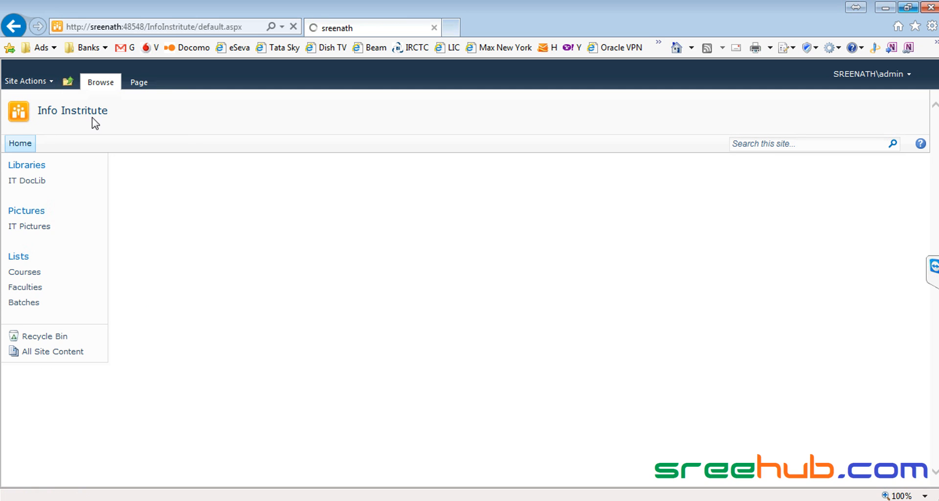
{"action": "left_click", "coordinate": [110, 146]}
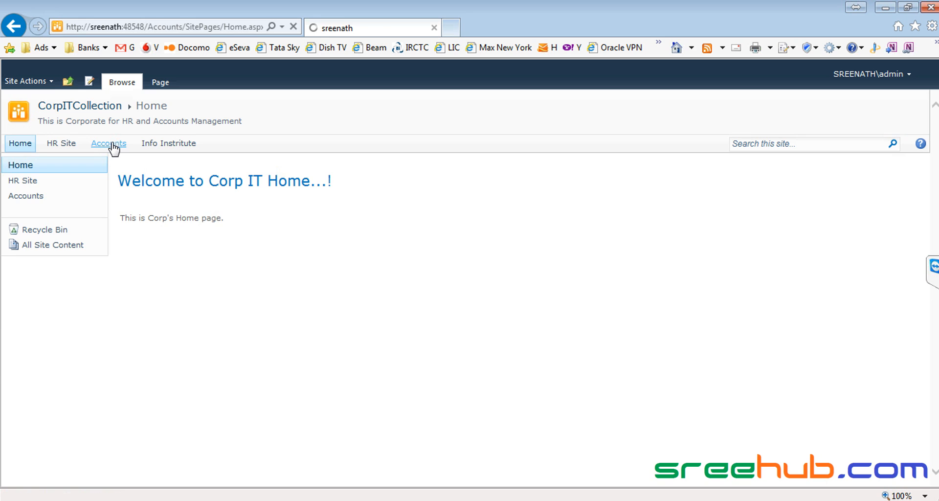
{"action": "left_click", "coordinate": [44, 83]}
{"action": "left_click", "coordinate": [307, 233]}
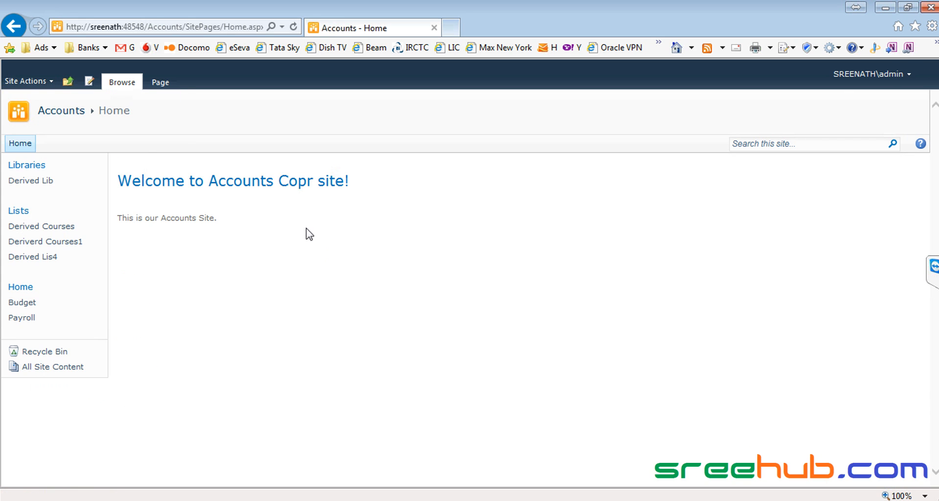
- Return to the parent CorpITCollection site and open the dialog for creating a new site
{"action": "left_click", "coordinate": [68, 81]}
{"action": "left_click", "coordinate": [90, 117]}
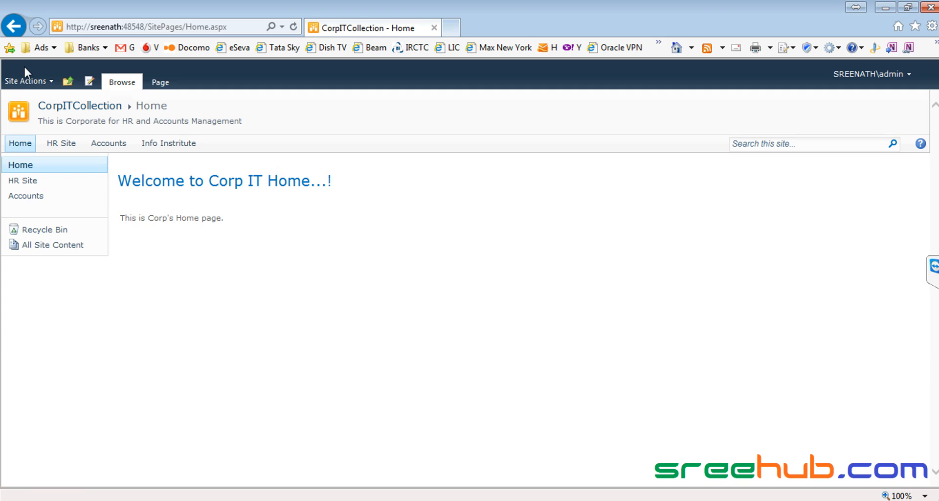
{"action": "left_click", "coordinate": [31, 81]}
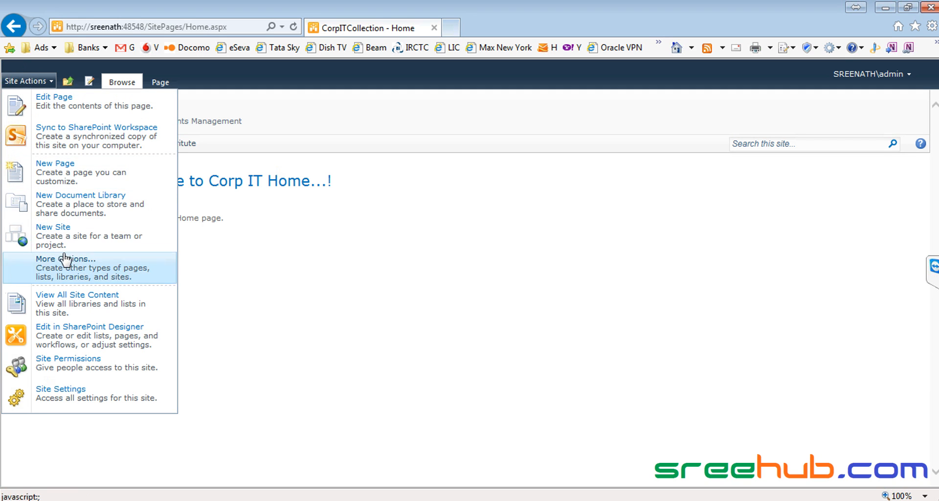
{"action": "left_click", "coordinate": [77, 235]}
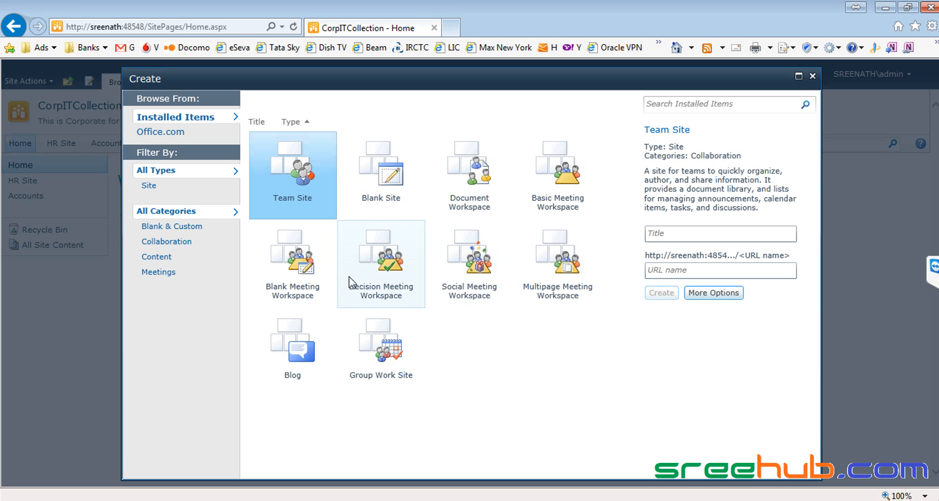
- Create a Team Site with the title WebPartsSample and the same text as its URL name
{"action": "left_click", "coordinate": [688, 234]}
{"action": "left_click", "coordinate": [684, 233]}
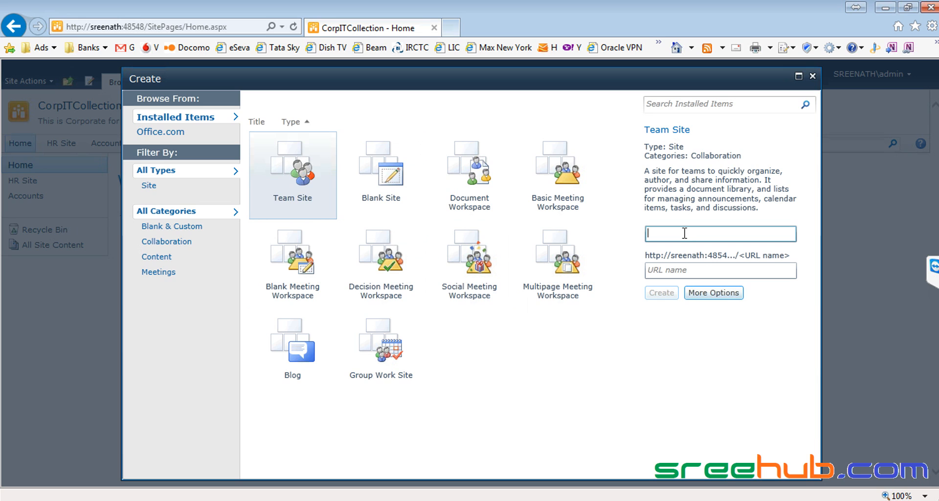
{"action": "type", "text": "WebParts"}
{"action": "type", "text": "Sampl"}
{"action": "type", "text": "le"}
{"action": "double_click", "coordinate": [684, 233]}
{"action": "key", "text": "ctrl+c"}
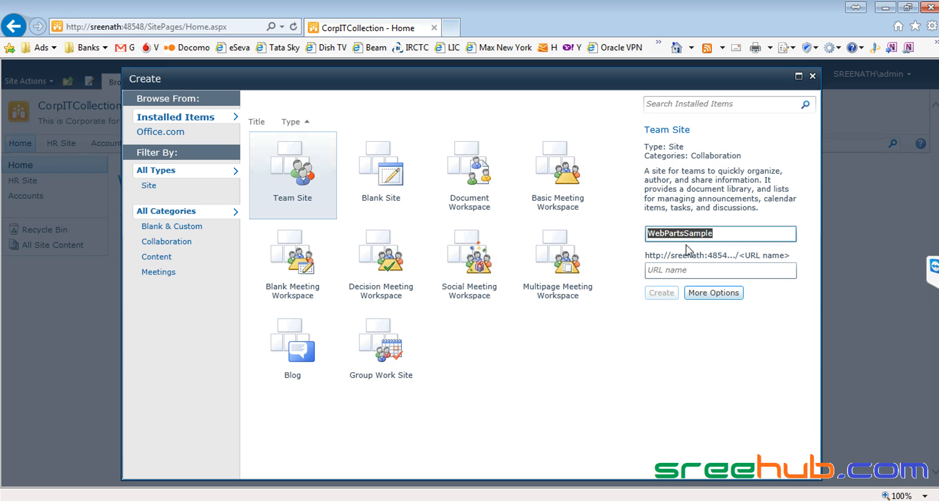
{"action": "left_click", "coordinate": [679, 270]}
{"action": "key", "text": "ctrl+v"}
{"action": "left_click", "coordinate": [662, 292]}
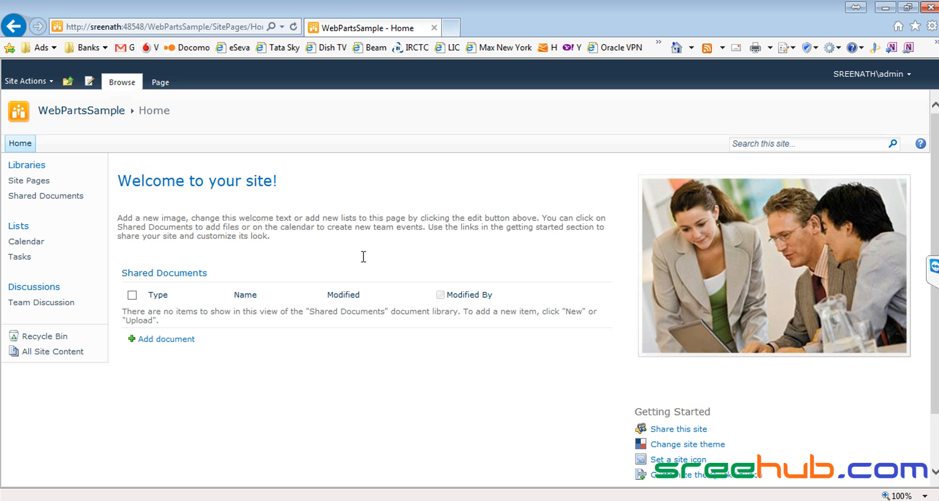
- Look at the welcome heading of the WebPartsSample home page and open the page for editing
{"action": "left_click_drag", "start_coordinate": [162, 181], "coordinate": [327, 180]}
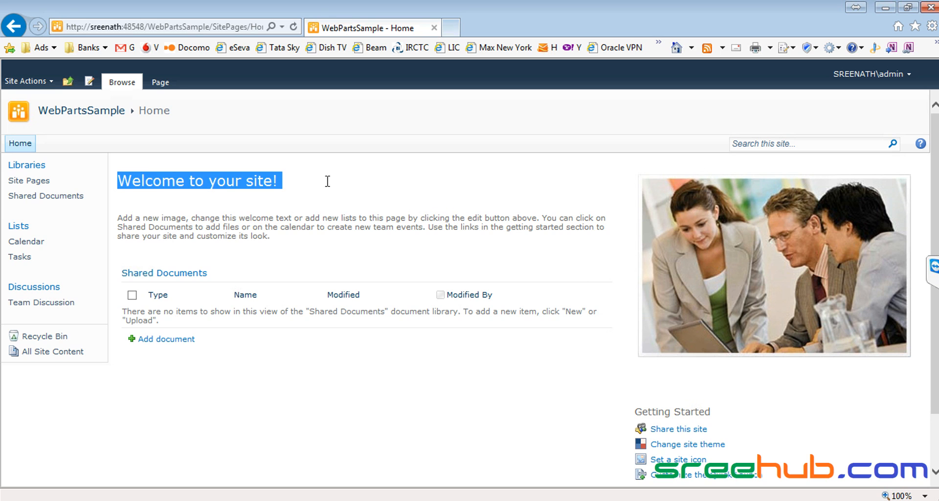
{"action": "left_click", "coordinate": [425, 184]}
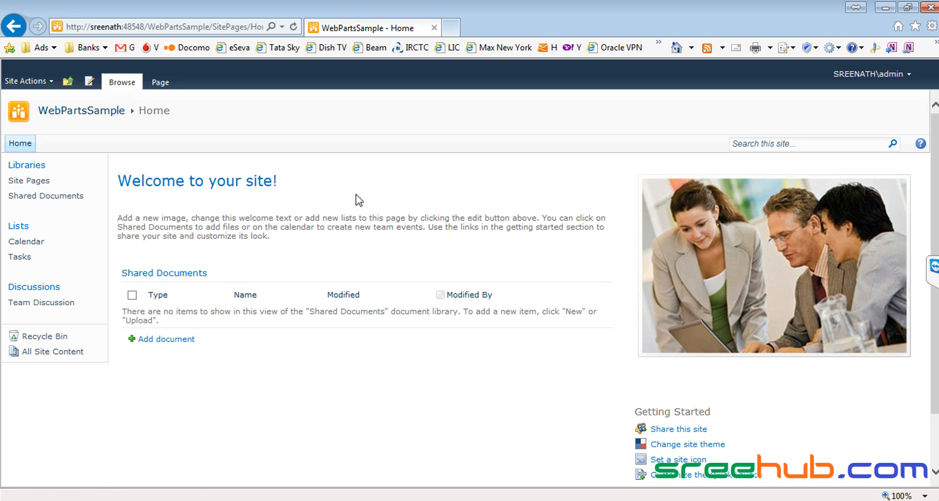
{"action": "left_click", "coordinate": [28, 82]}
{"action": "left_click", "coordinate": [45, 98]}
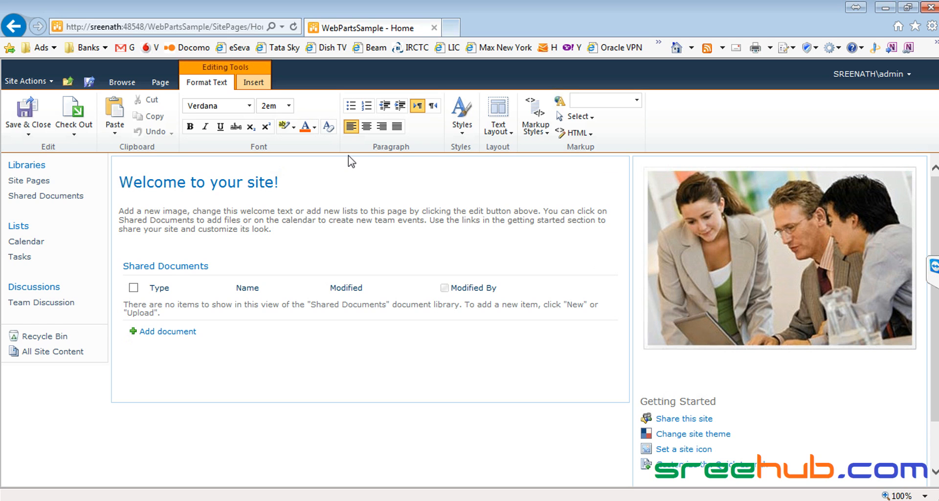
- Examine the page's editable welcome text, Shared Documents web part, picture and Getting Started areas, and save and close the page
{"action": "left_click", "coordinate": [278, 211]}
{"action": "key", "text": "ctrl+a"}
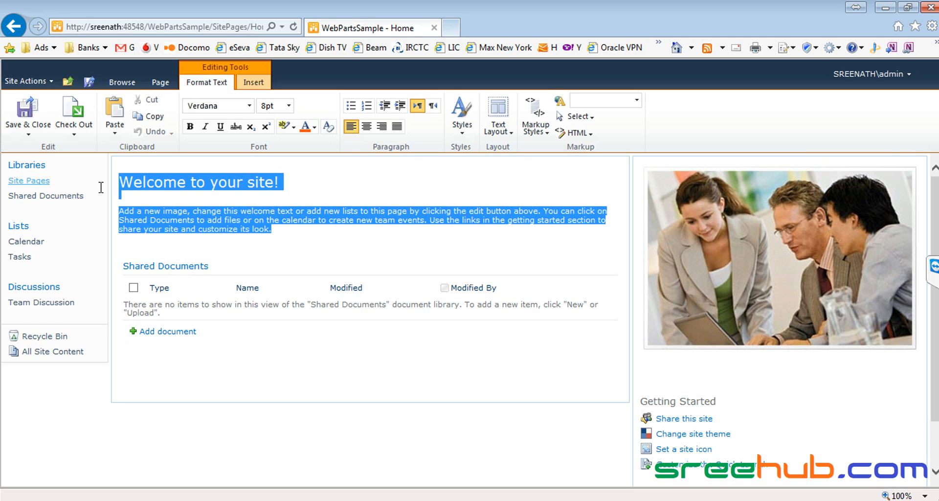
{"action": "left_click", "coordinate": [234, 341]}
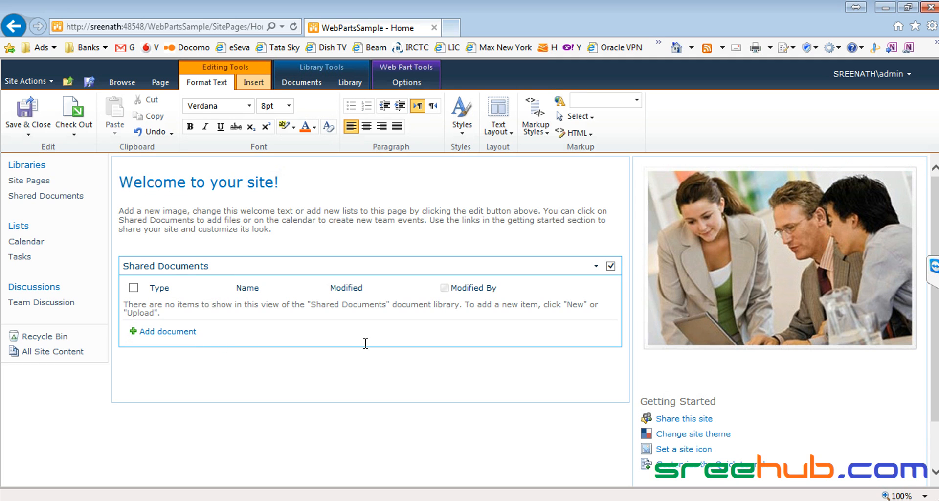
{"action": "left_click", "coordinate": [765, 345]}
{"action": "left_click_drag", "start_coordinate": [766, 345], "coordinate": [700, 315]}
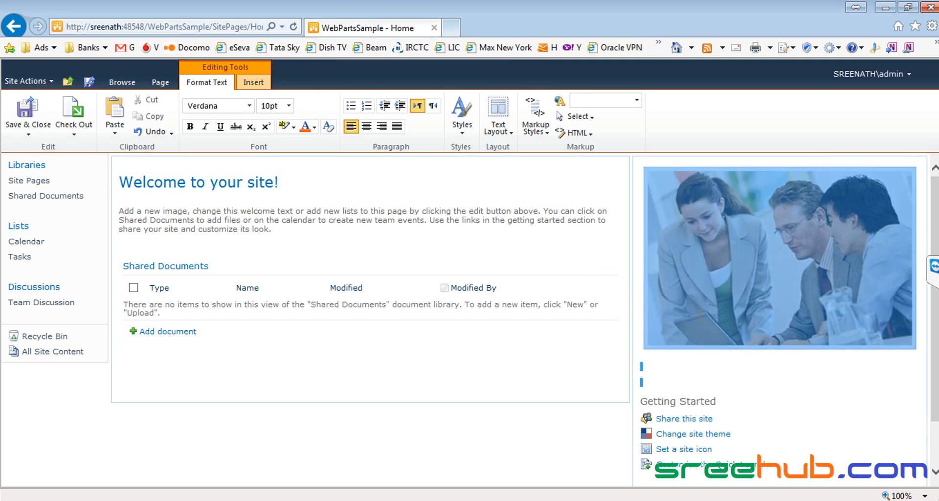
{"action": "left_click_drag", "start_coordinate": [723, 381], "coordinate": [724, 380]}
{"action": "left_click_drag", "start_coordinate": [761, 438], "coordinate": [668, 373]}
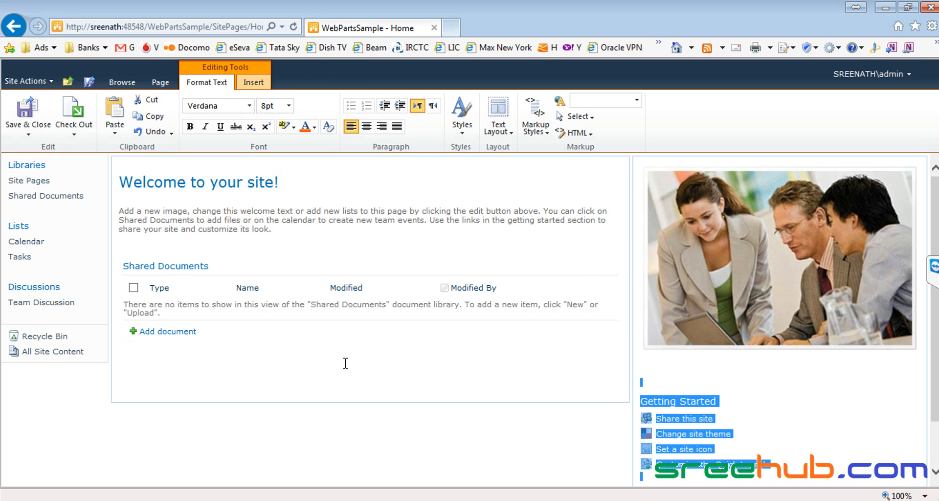
{"action": "left_click", "coordinate": [770, 387]}
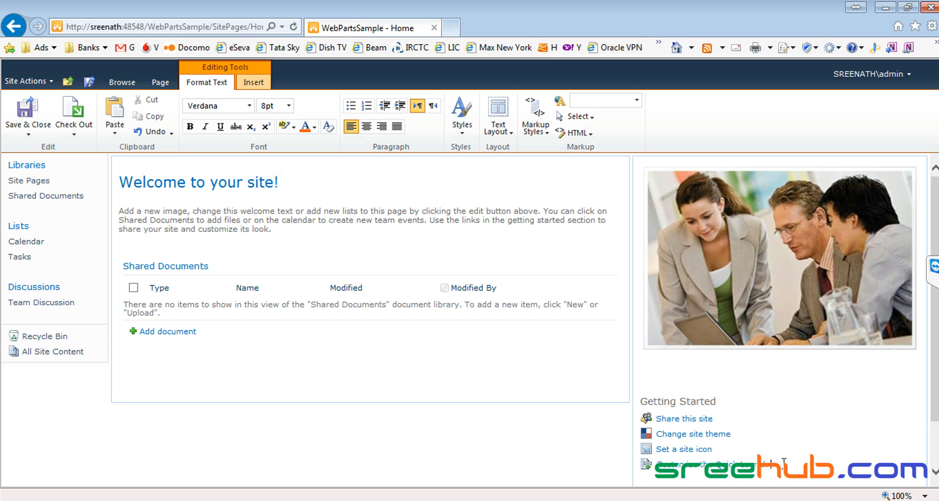
{"action": "left_click_drag", "start_coordinate": [784, 462], "coordinate": [643, 392]}
{"action": "left_click", "coordinate": [802, 367]}
{"action": "left_click_drag", "start_coordinate": [233, 381], "coordinate": [141, 265]}
{"action": "left_click", "coordinate": [140, 259]}
{"action": "left_click", "coordinate": [231, 220]}
{"action": "left_click_drag", "start_coordinate": [128, 181], "coordinate": [385, 331]}
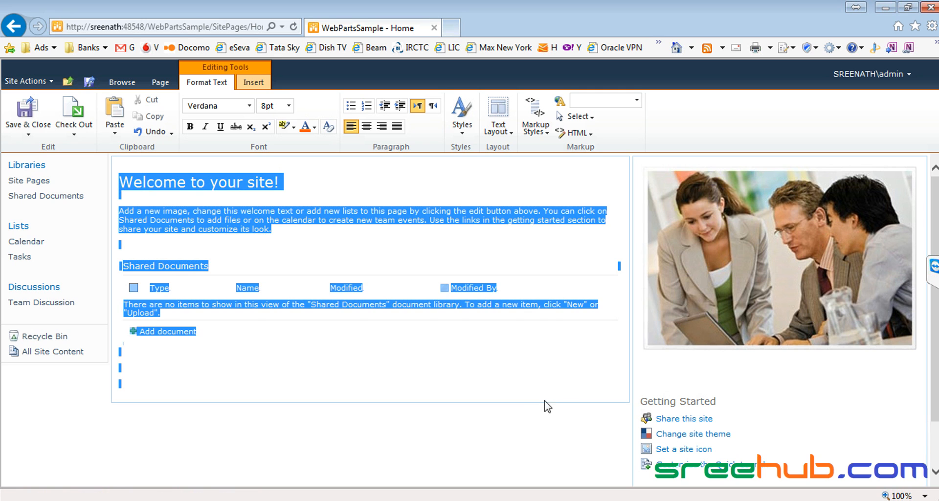
{"action": "left_click", "coordinate": [857, 472]}
{"action": "left_click", "coordinate": [608, 208]}
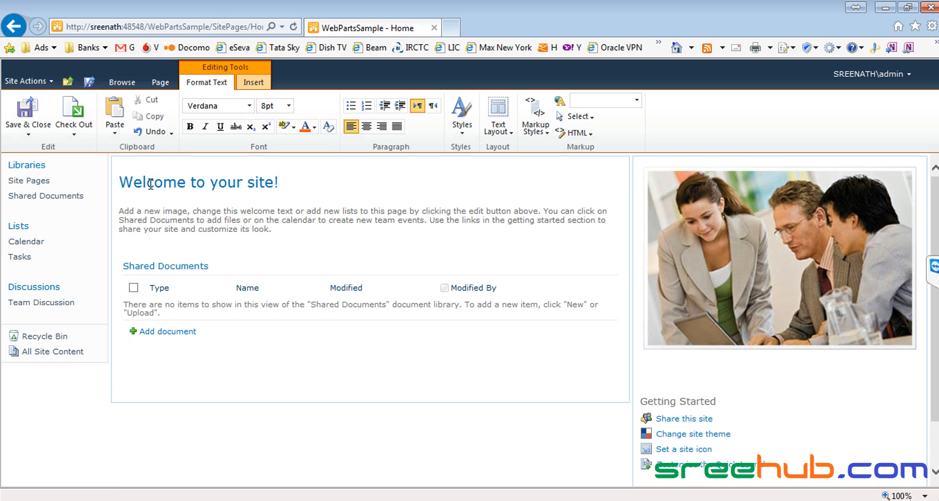
{"action": "left_click", "coordinate": [34, 120]}
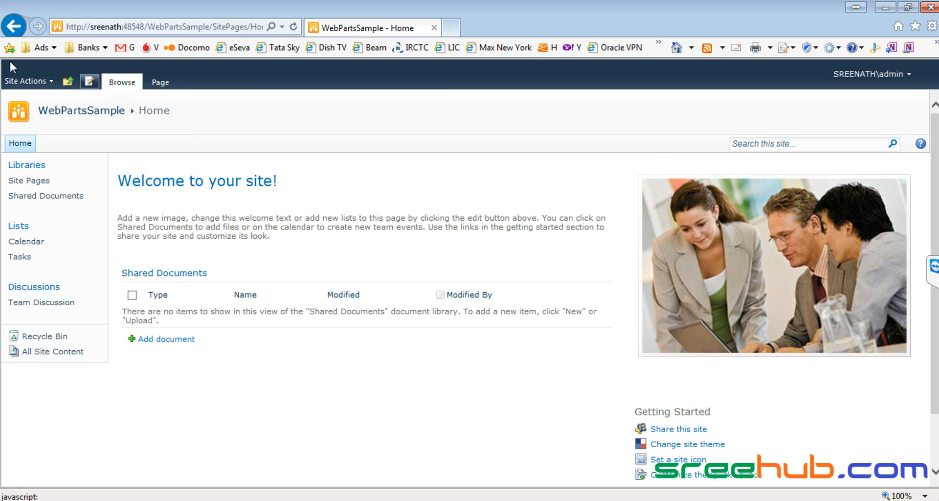
- Go through the CorpITCollection site to the Info Instritute site and open its home page for editing
{"action": "left_click", "coordinate": [68, 82]}
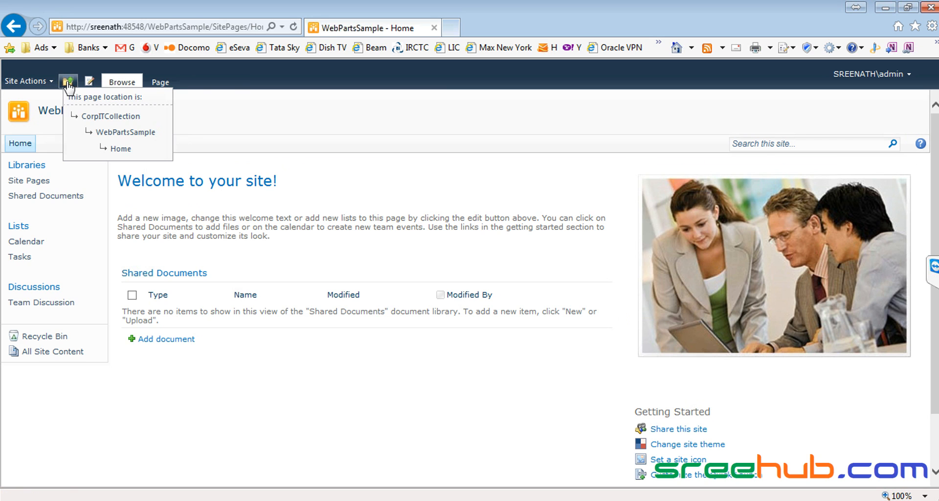
{"action": "left_click", "coordinate": [102, 116]}
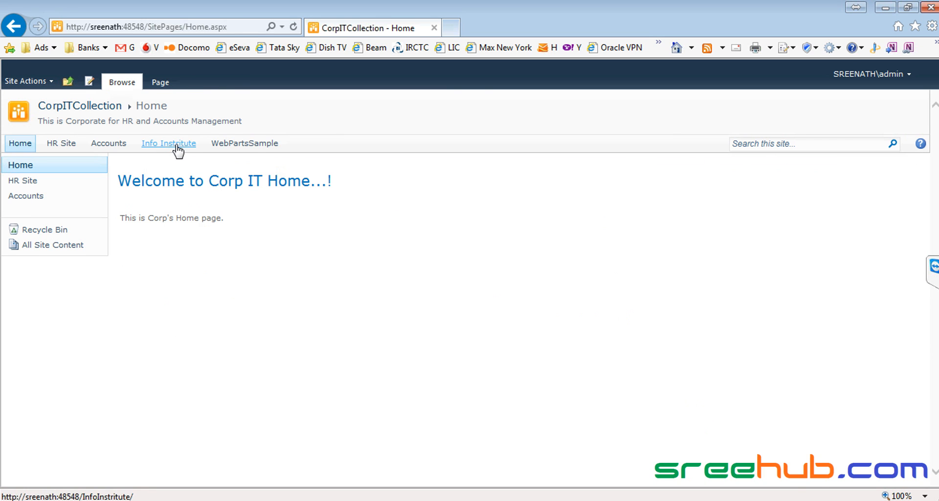
{"action": "left_click", "coordinate": [169, 145]}
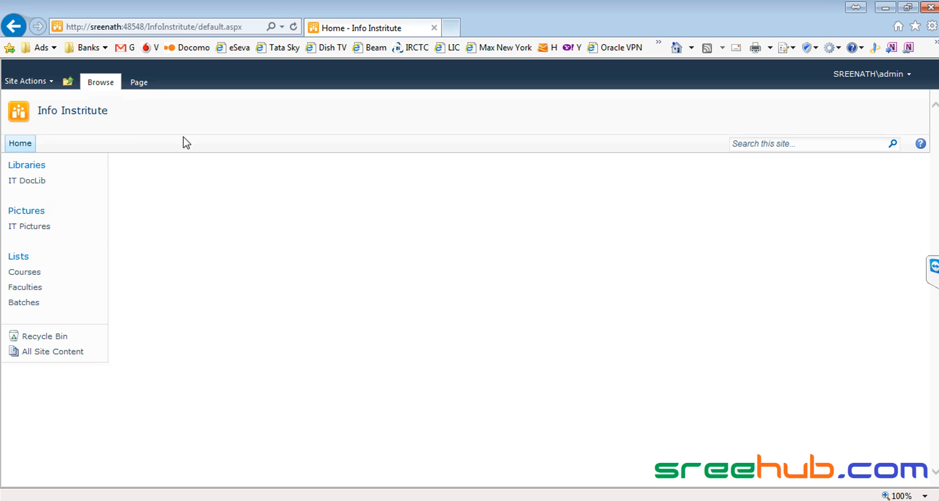
{"action": "left_click", "coordinate": [29, 80]}
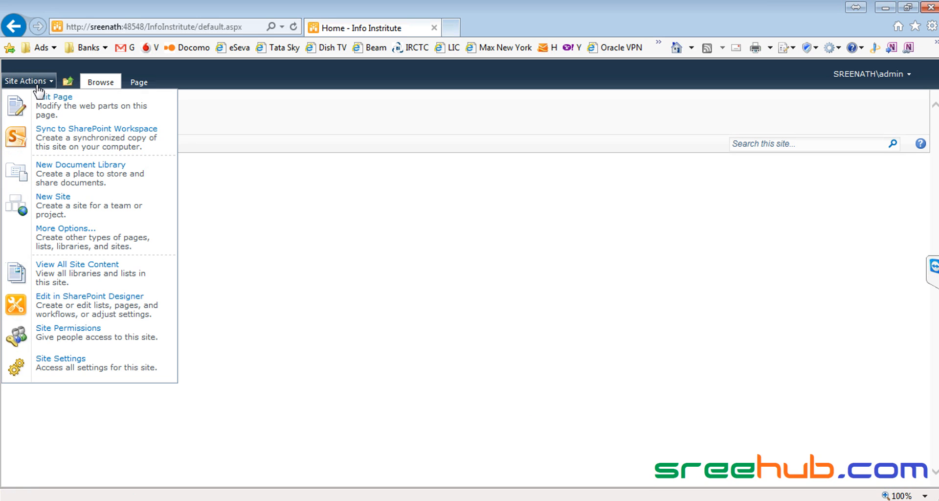
{"action": "left_click", "coordinate": [71, 114]}
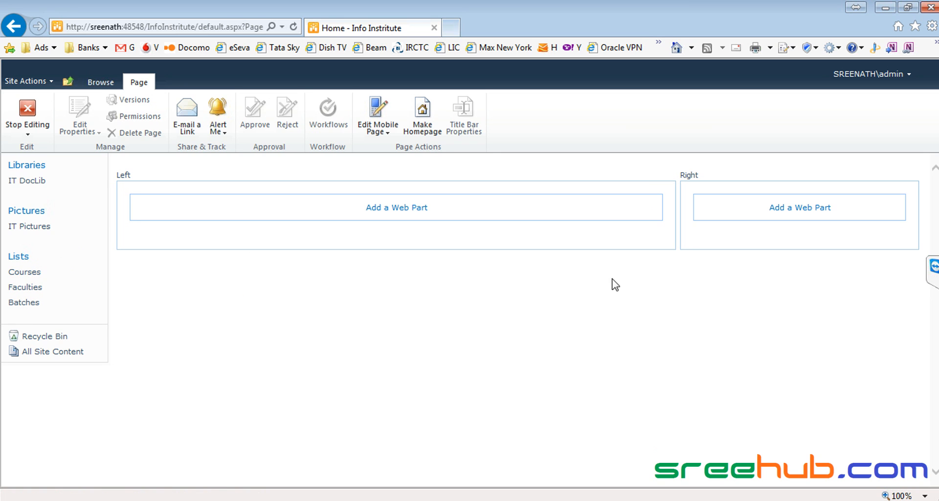
- Browse the web part categories and add the Courses list web part to the Left zone
{"action": "left_click", "coordinate": [398, 209]}
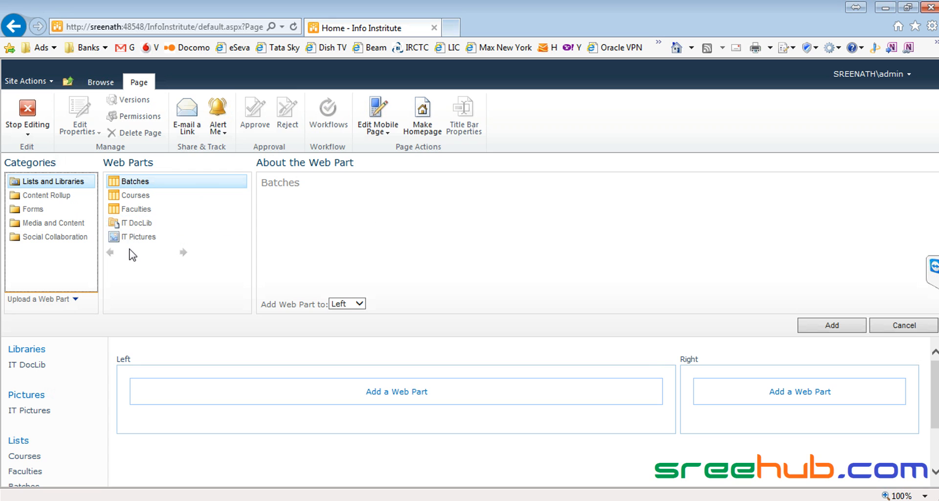
{"action": "left_click", "coordinate": [73, 196]}
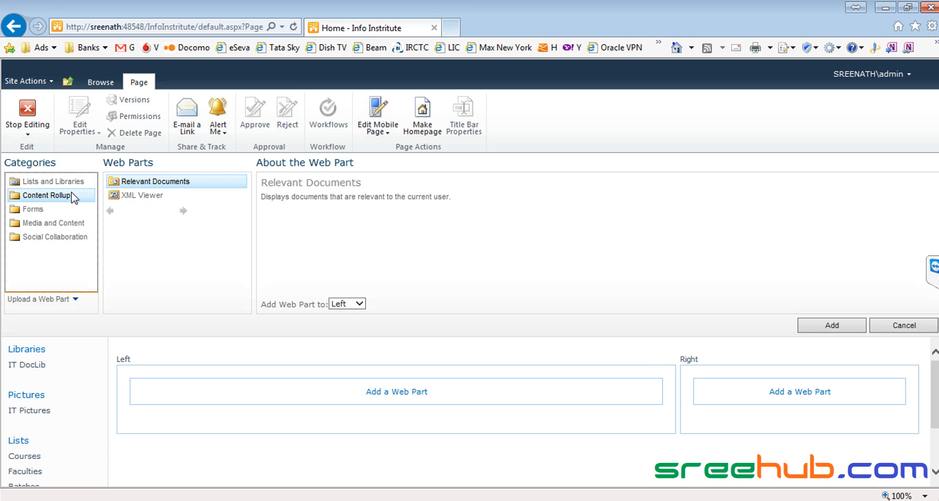
{"action": "left_click", "coordinate": [55, 209]}
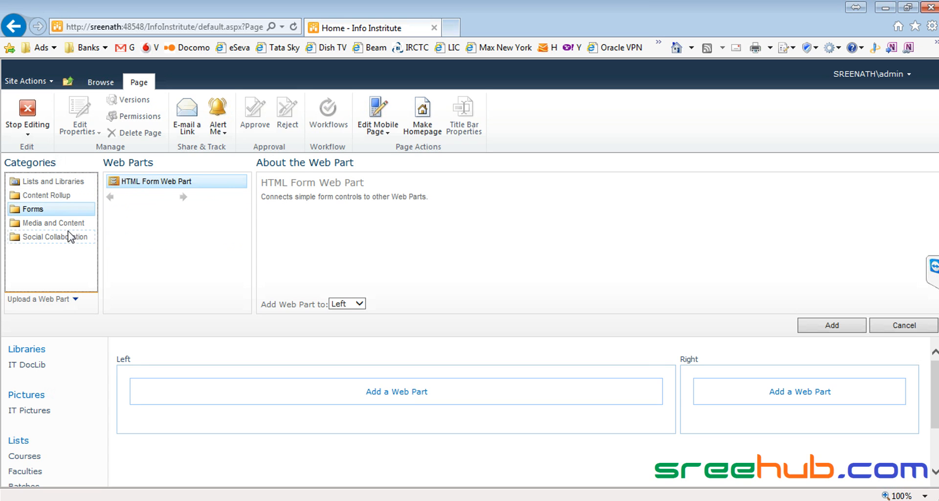
{"action": "left_click", "coordinate": [69, 223]}
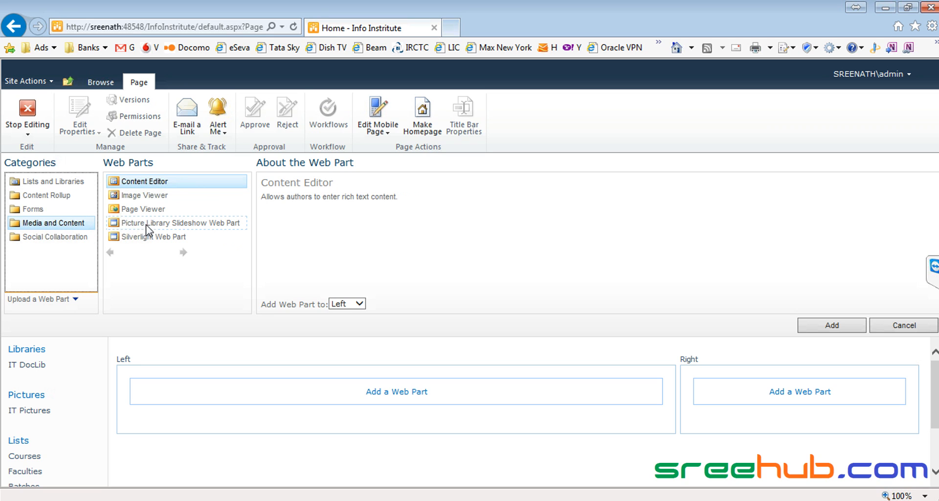
{"action": "left_click", "coordinate": [71, 182]}
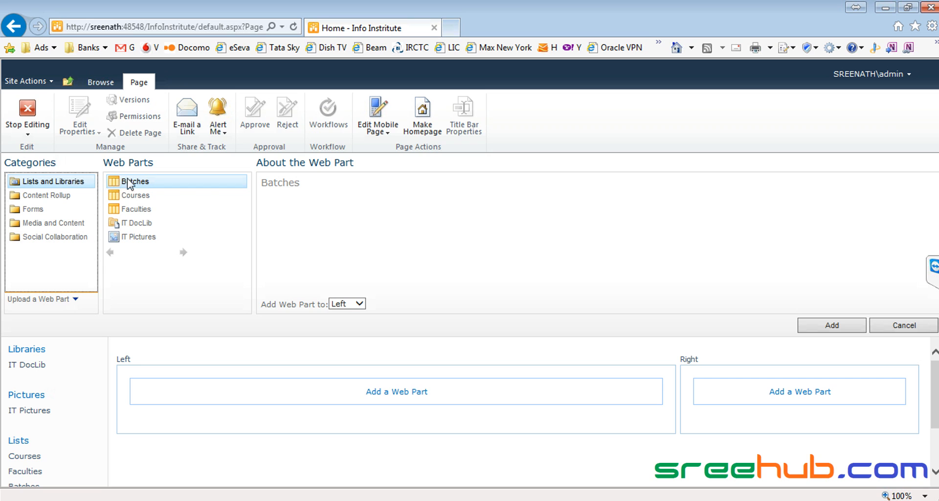
{"action": "left_click", "coordinate": [133, 199]}
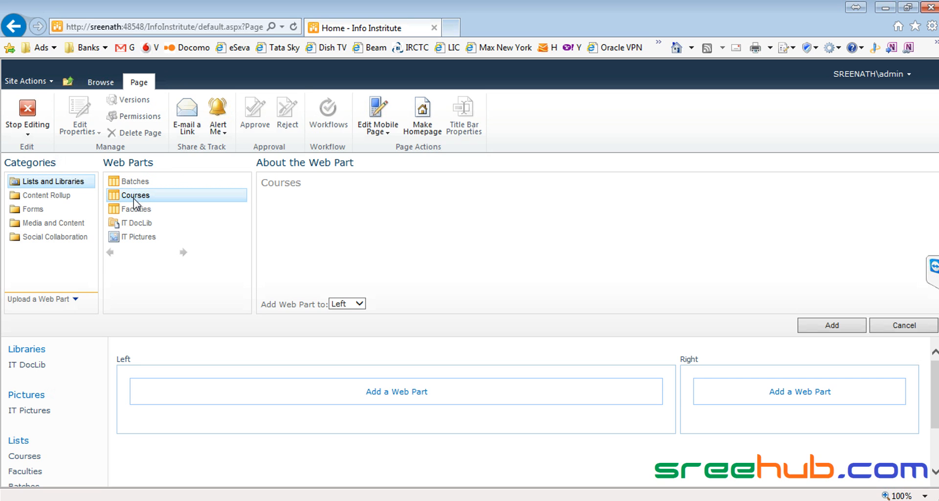
{"action": "left_click", "coordinate": [832, 326]}
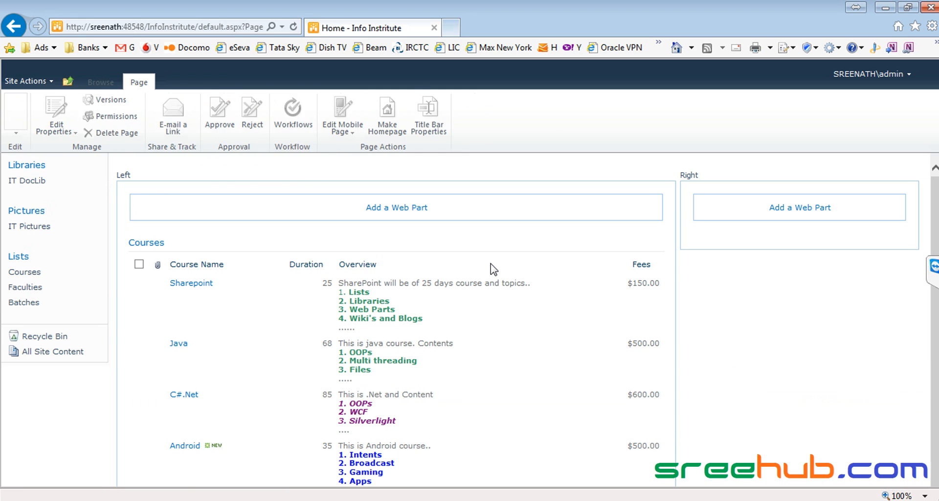
- Look over the added Courses list and add the Batches list web part to the Right zone
{"action": "scroll", "coordinate": [345, 284], "scroll_direction": "down", "scroll_amount": 3}
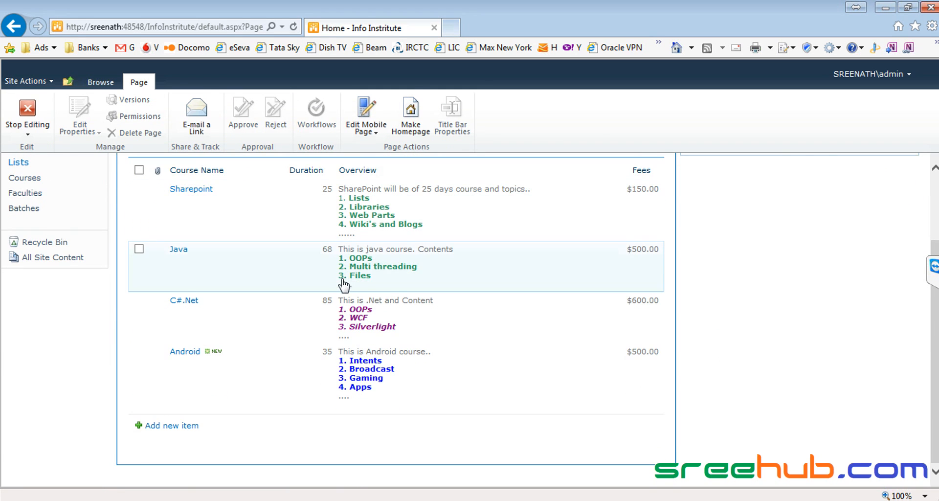
{"action": "scroll", "coordinate": [344, 284], "scroll_direction": "up", "scroll_amount": 3}
{"action": "scroll", "coordinate": [342, 279], "scroll_direction": "down", "scroll_amount": 3}
{"action": "scroll", "coordinate": [312, 269], "scroll_direction": "up", "scroll_amount": 3}
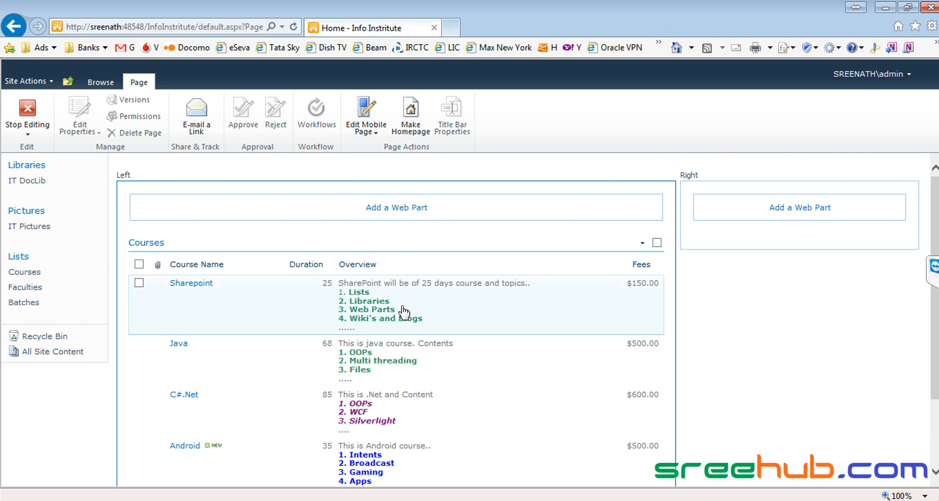
{"action": "left_click", "coordinate": [796, 213]}
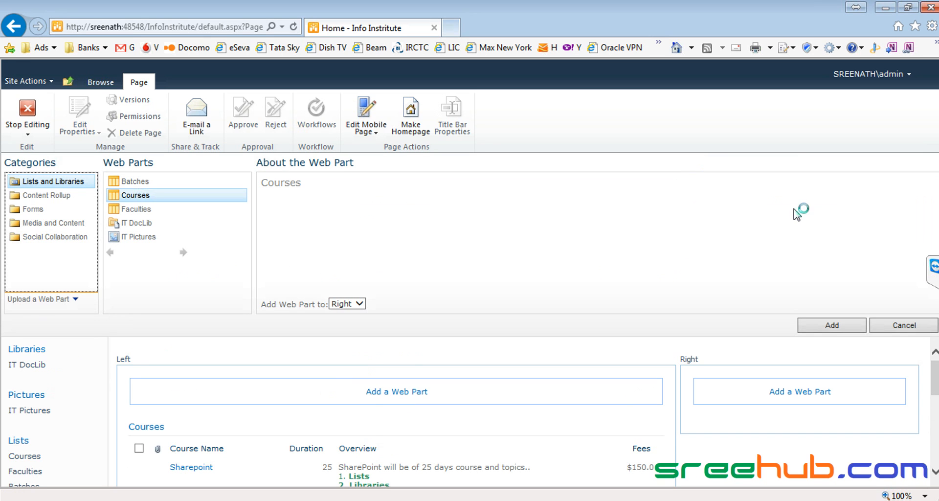
{"action": "left_click", "coordinate": [142, 183]}
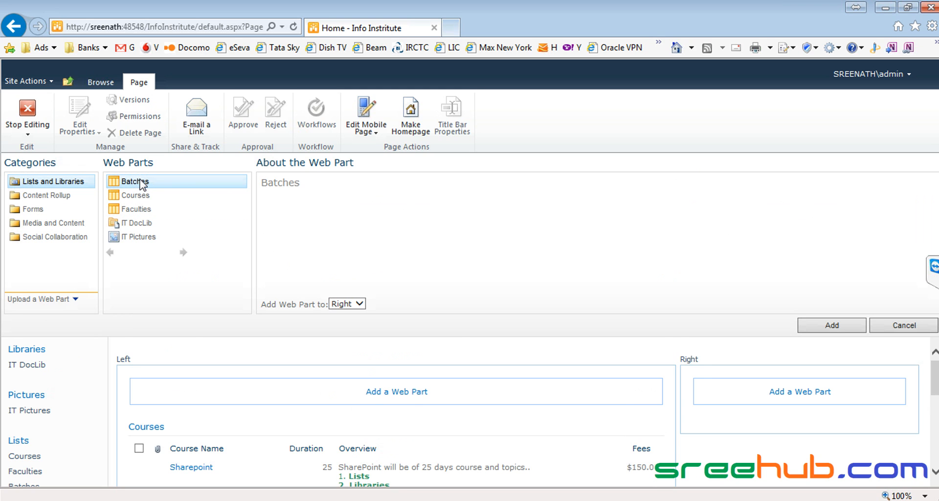
{"action": "left_click", "coordinate": [831, 327]}
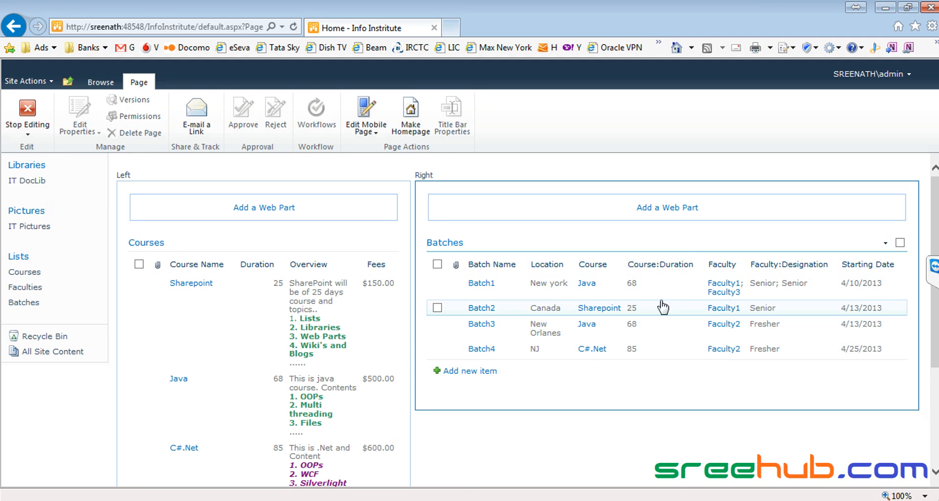
- Add the Faculties list web part to the Right zone of the home page
{"action": "left_click", "coordinate": [674, 215]}
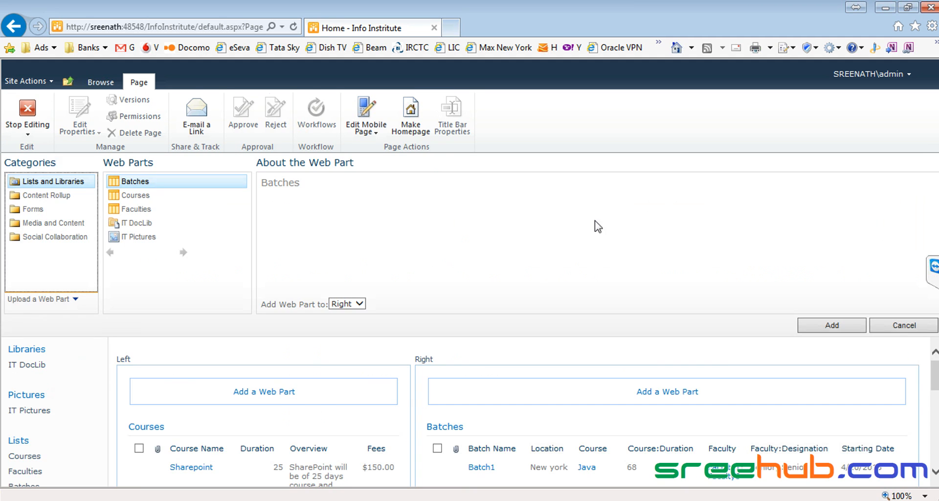
{"action": "left_click", "coordinate": [136, 210]}
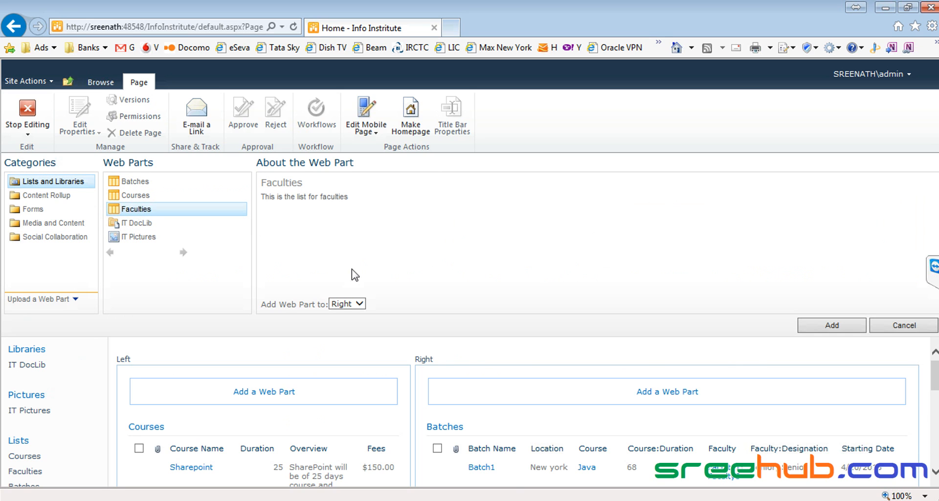
{"action": "left_click", "coordinate": [830, 326]}
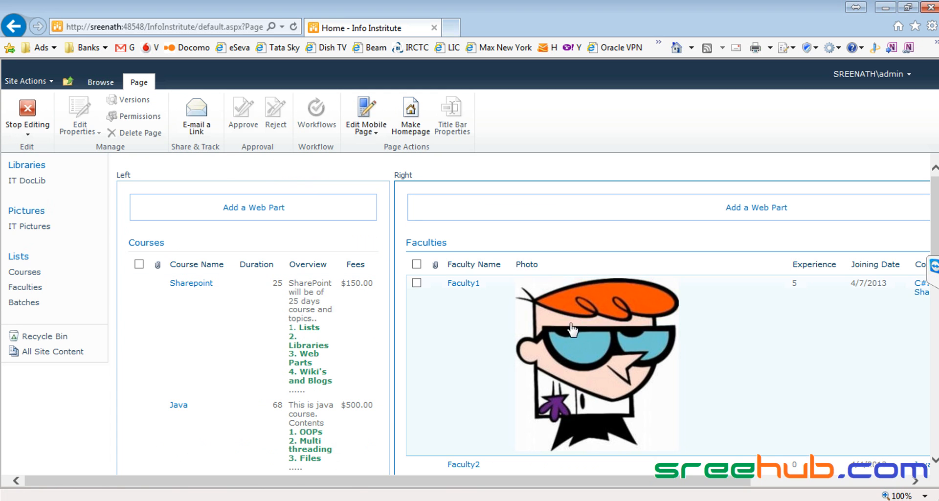
- Stop editing the home page and review the layout of its Courses, Faculties and Batches lists
{"action": "left_click", "coordinate": [27, 113]}
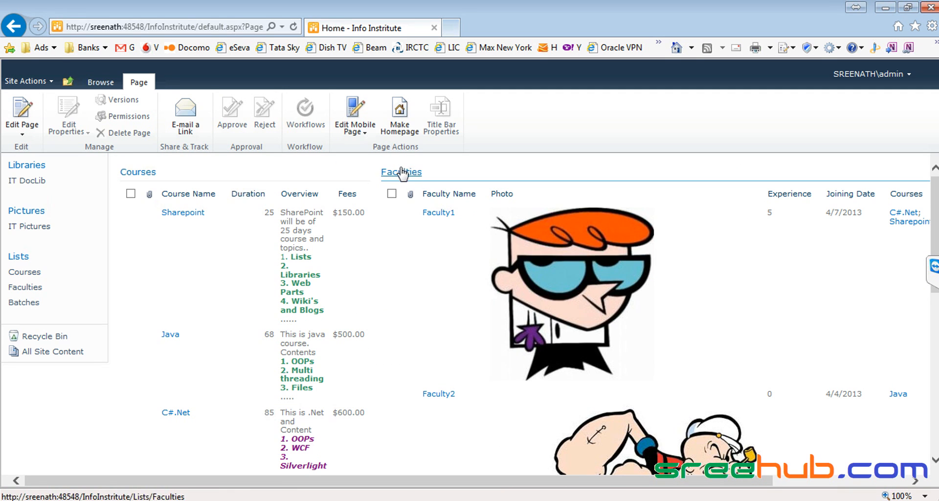
{"action": "scroll", "coordinate": [459, 221], "scroll_direction": "down", "scroll_amount": 5}
{"action": "scroll", "coordinate": [460, 222], "scroll_direction": "down", "scroll_amount": 1}
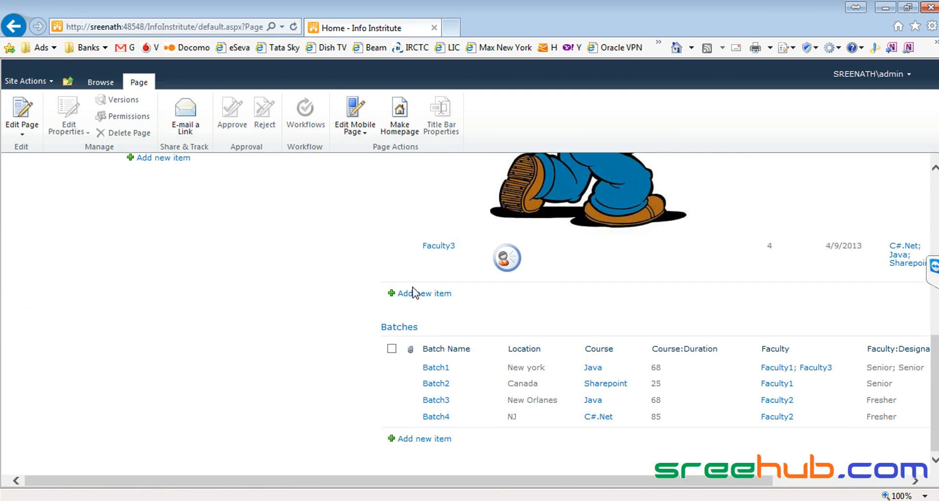
{"action": "scroll", "coordinate": [499, 329], "scroll_direction": "up", "scroll_amount": 8}
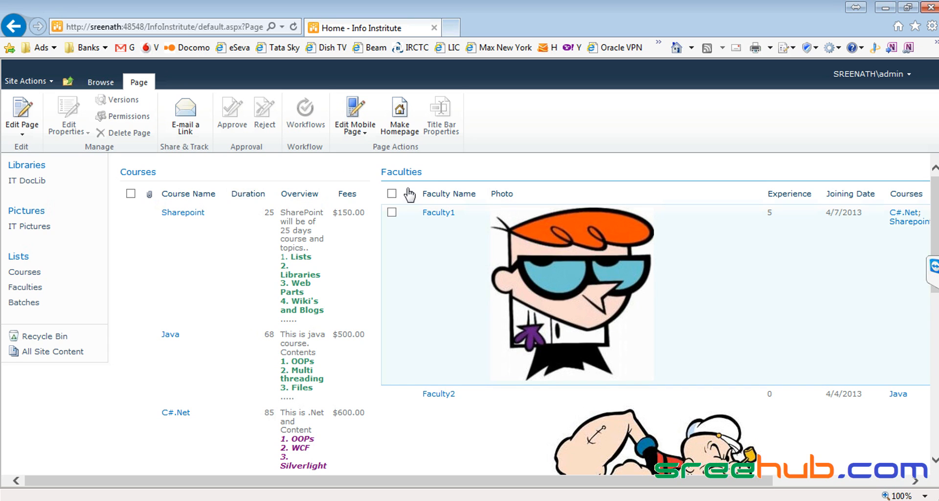
- Reopen the home page for editing and bring back the site title header
{"action": "left_click", "coordinate": [22, 115]}
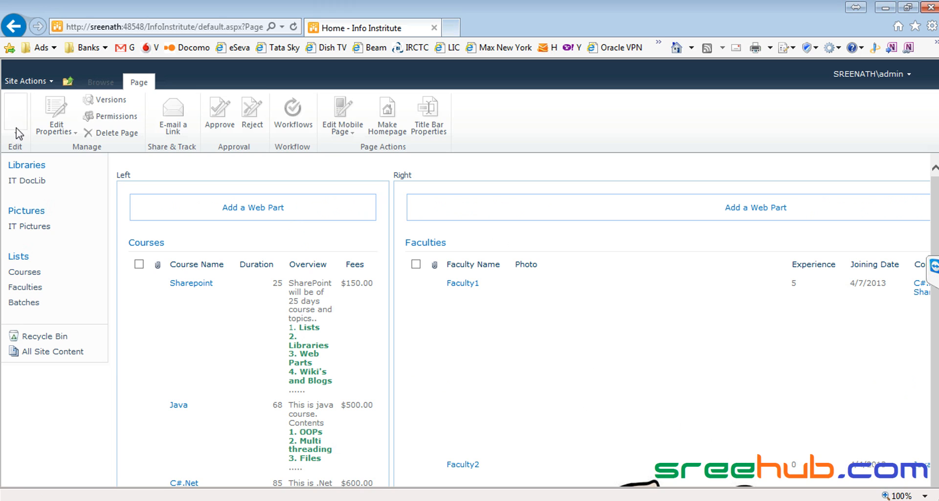
{"action": "left_click", "coordinate": [100, 83]}
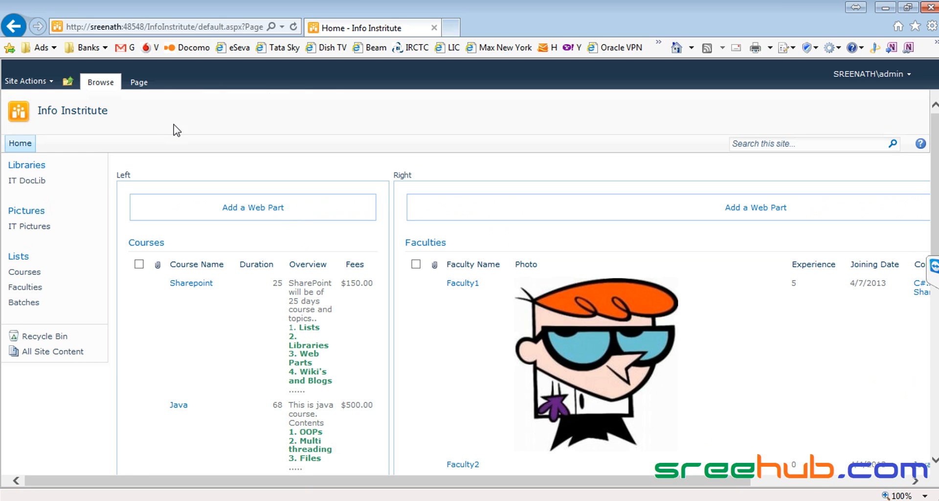
{"action": "left_click", "coordinate": [35, 83]}
{"action": "left_click", "coordinate": [67, 111]}
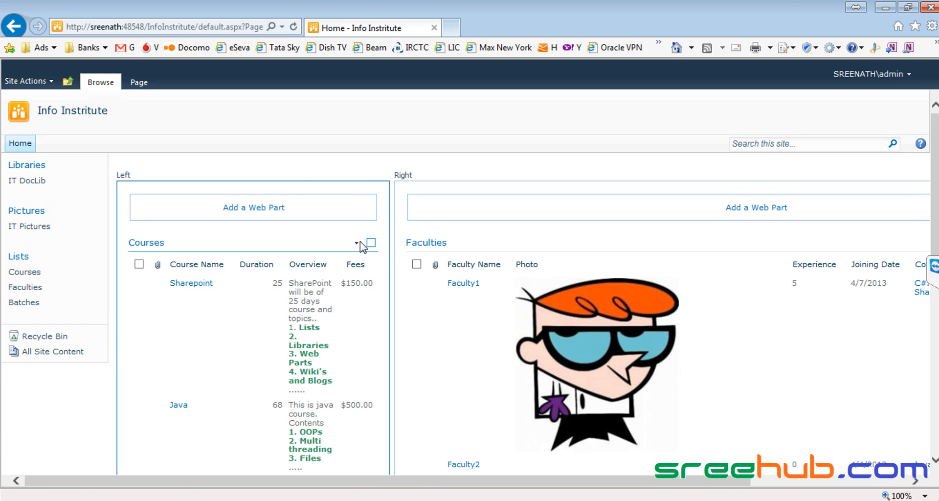
- Move the Faculties web part from the Right zone to the Left zone above Courses and inspect the layout
{"action": "scroll", "coordinate": [417, 245], "scroll_direction": "down", "scroll_amount": 3}
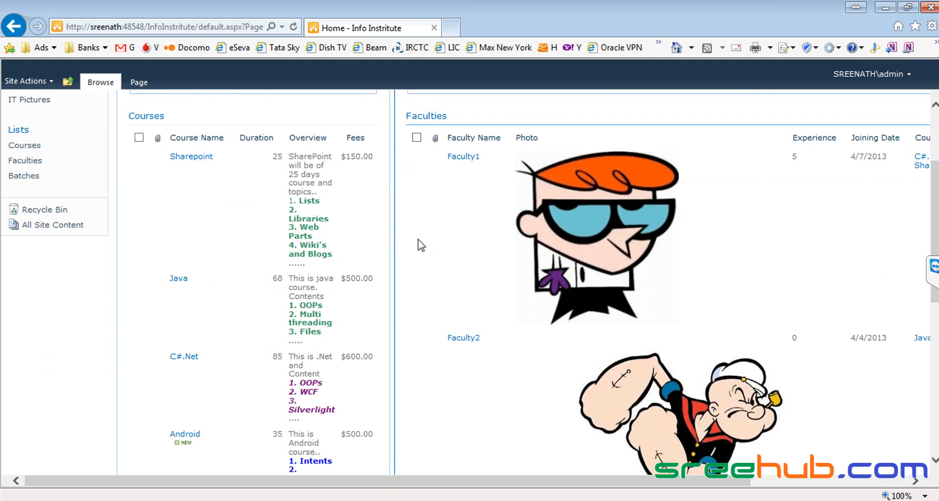
{"action": "scroll", "coordinate": [420, 245], "scroll_direction": "up", "scroll_amount": 3}
{"action": "left_click_drag", "start_coordinate": [482, 243], "coordinate": [488, 243]}
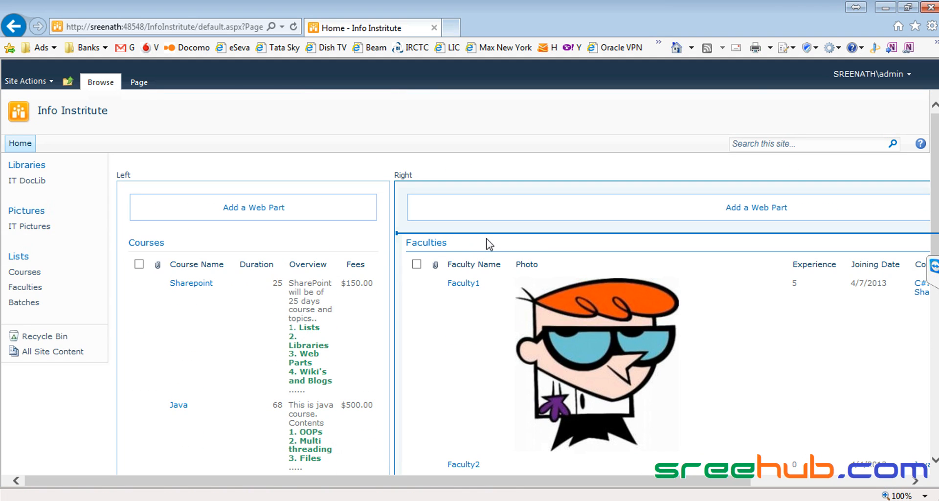
{"action": "left_click_drag", "start_coordinate": [416, 254], "coordinate": [245, 237]}
{"action": "scroll", "coordinate": [593, 233], "scroll_direction": "down", "scroll_amount": 12}
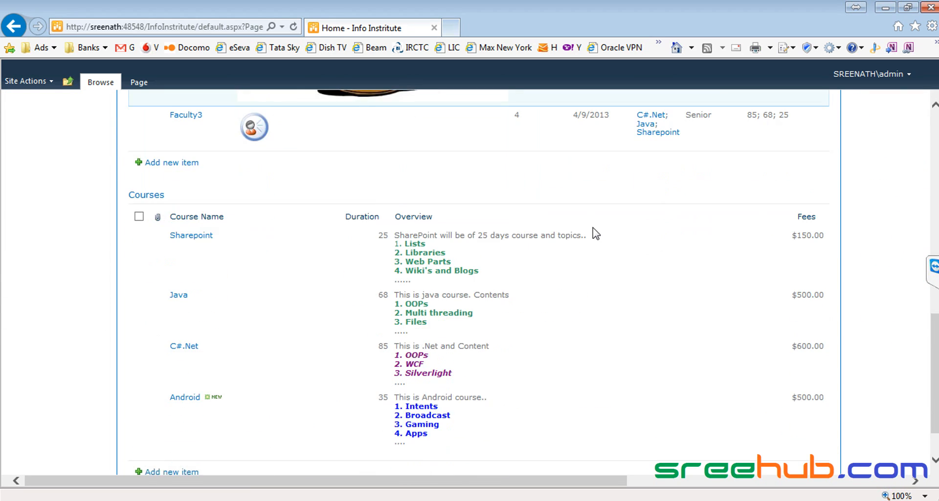
{"action": "scroll", "coordinate": [594, 233], "scroll_direction": "down", "scroll_amount": 1}
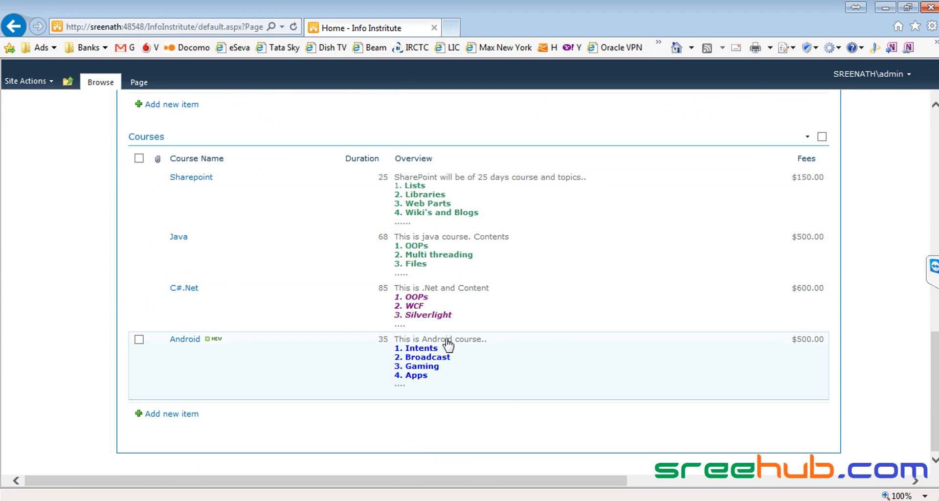
{"action": "scroll", "coordinate": [440, 338], "scroll_direction": "up", "scroll_amount": 12}
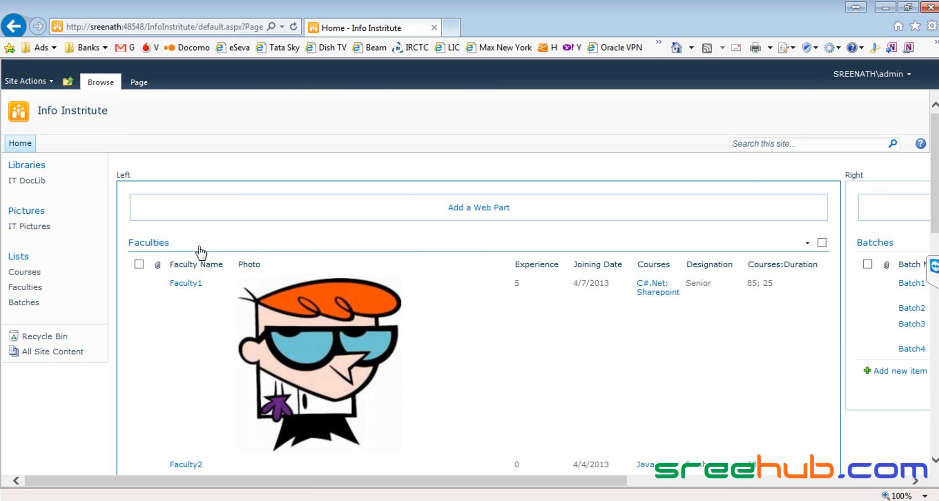
- Move the Faculties web part back to the Right zone, below the Batches web part
{"action": "left_click_drag", "start_coordinate": [201, 252], "coordinate": [685, 325]}
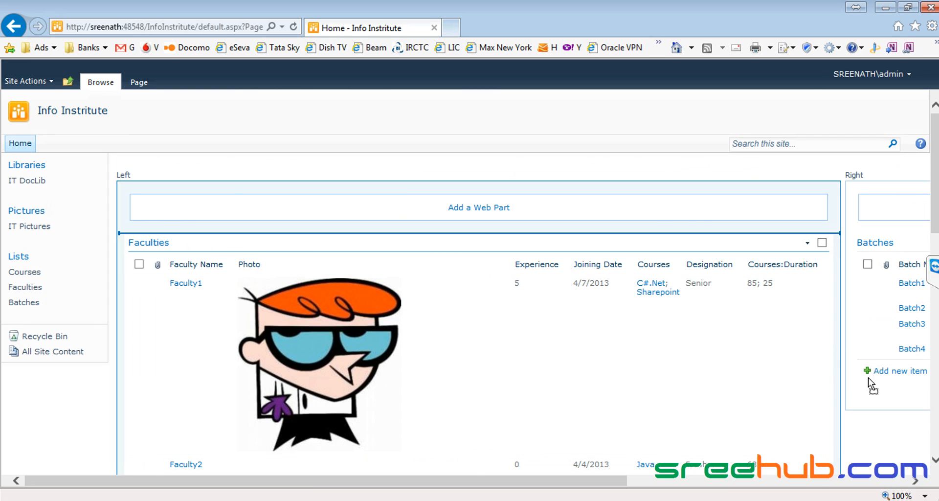
{"action": "left_click_drag", "start_coordinate": [868, 378], "coordinate": [875, 390]}
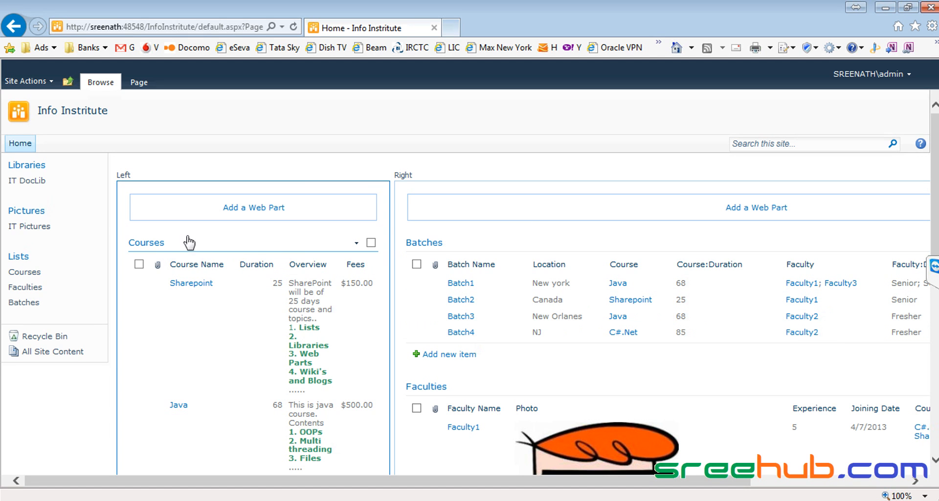
{"action": "scroll", "coordinate": [455, 274], "scroll_direction": "down", "scroll_amount": 5}
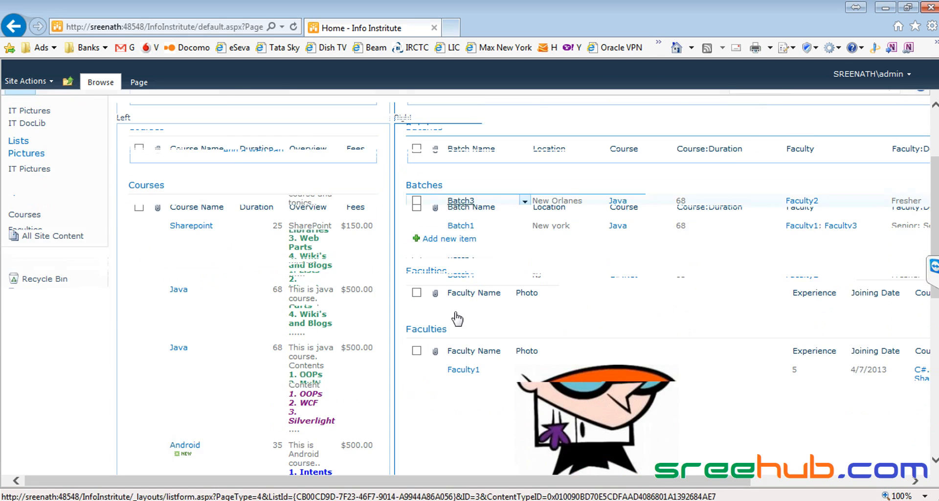
{"action": "scroll", "coordinate": [479, 351], "scroll_direction": "up", "scroll_amount": 5}
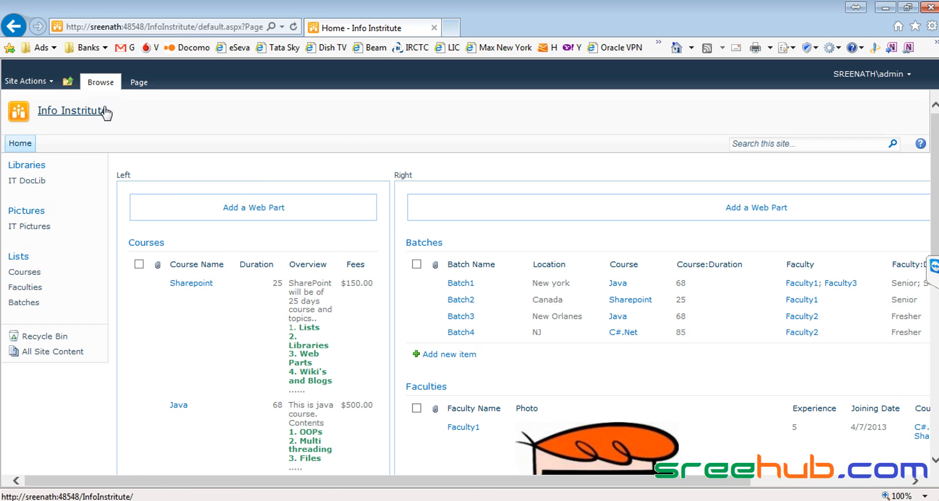
- Return to the Info Instritute home page outside editing and examine the order of the Courses, Faculties and Batches lists
{"action": "left_click", "coordinate": [73, 112]}
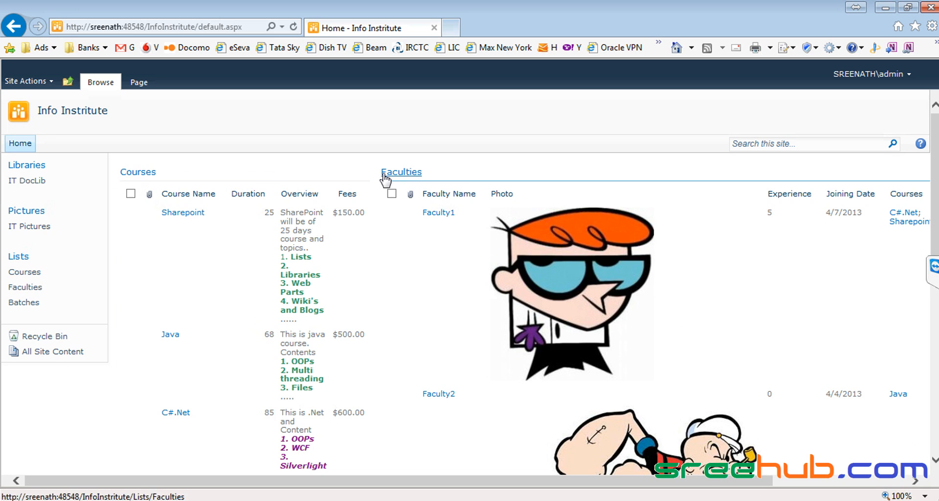
{"action": "scroll", "coordinate": [562, 204], "scroll_direction": "down", "scroll_amount": 1}
{"action": "scroll", "coordinate": [565, 210], "scroll_direction": "down", "scroll_amount": 7}
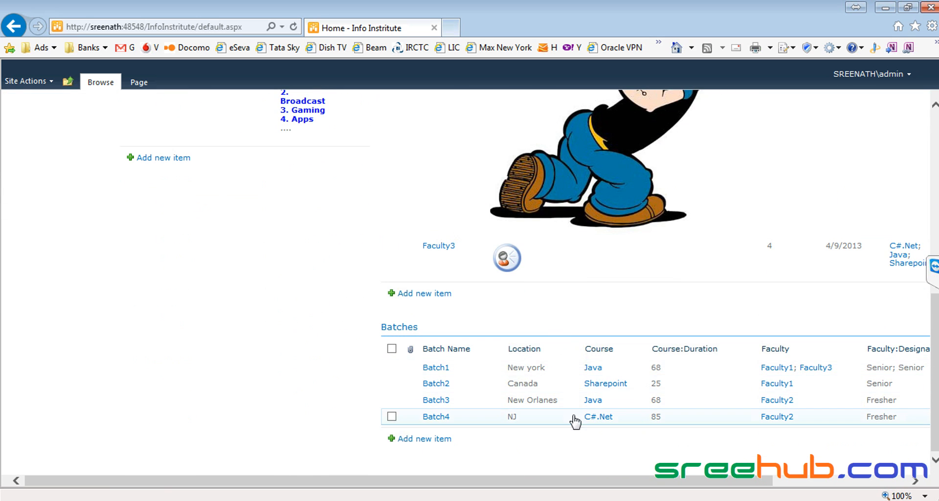
{"action": "scroll", "coordinate": [391, 347], "scroll_direction": "up", "scroll_amount": 6}
{"action": "scroll", "coordinate": [392, 347], "scroll_direction": "up", "scroll_amount": 2}
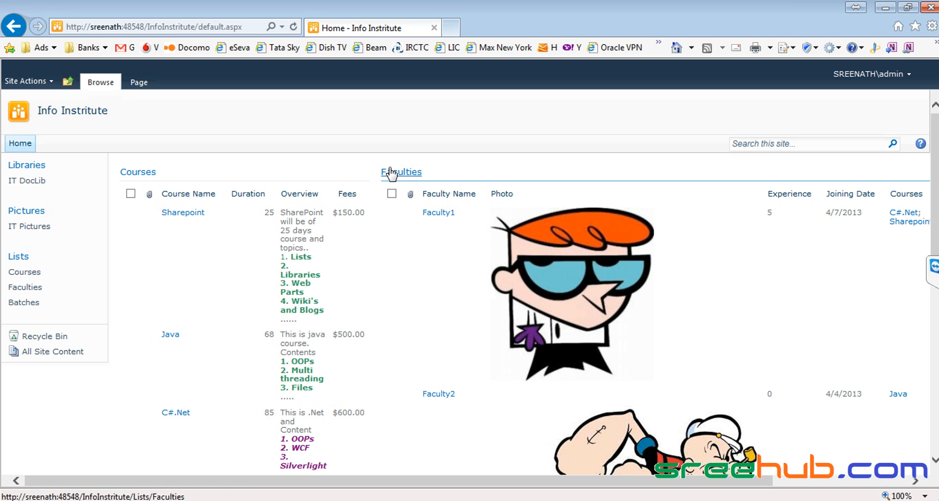
{"action": "scroll", "coordinate": [388, 390], "scroll_direction": "down", "scroll_amount": 10}
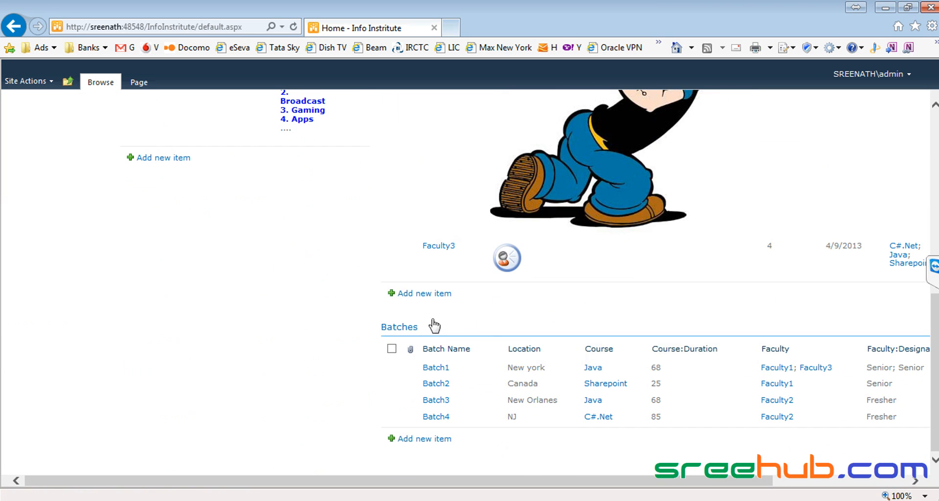
{"action": "scroll", "coordinate": [531, 311], "scroll_direction": "up", "scroll_amount": 4}
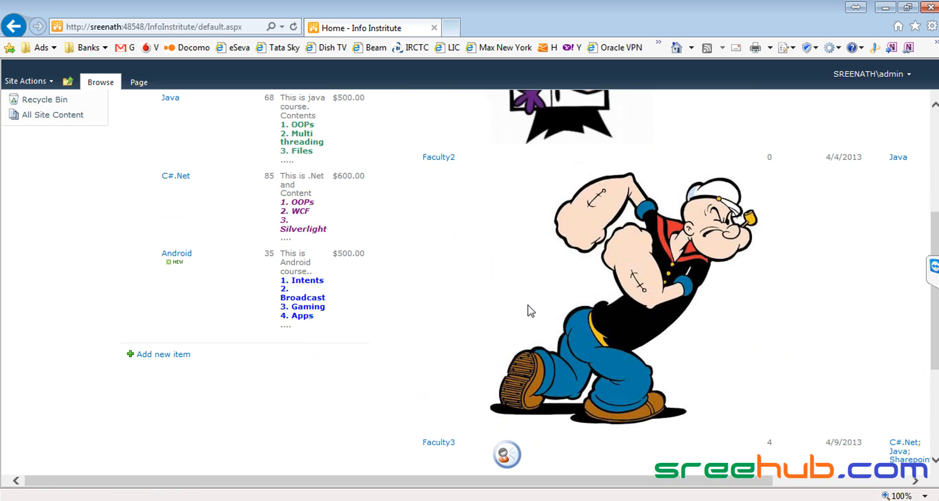
{"action": "scroll", "coordinate": [531, 310], "scroll_direction": "up", "scroll_amount": 5}
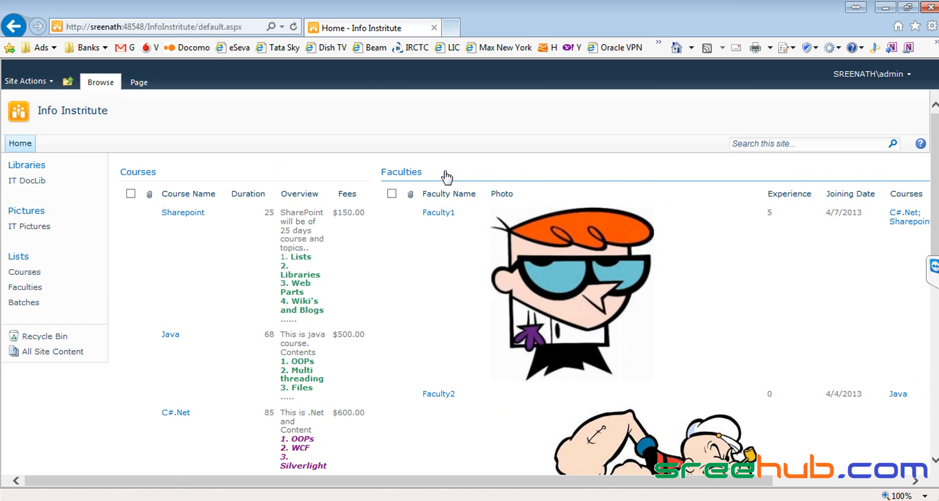
- Reopen the home page for editing and permanently delete the Batches web part from the Right zone
{"action": "left_click", "coordinate": [447, 177]}
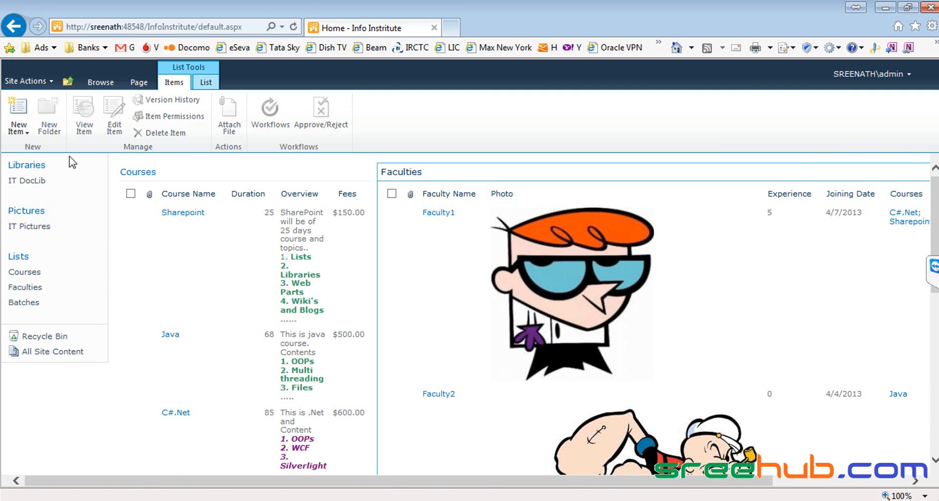
{"action": "left_click", "coordinate": [140, 83]}
{"action": "left_click", "coordinate": [20, 115]}
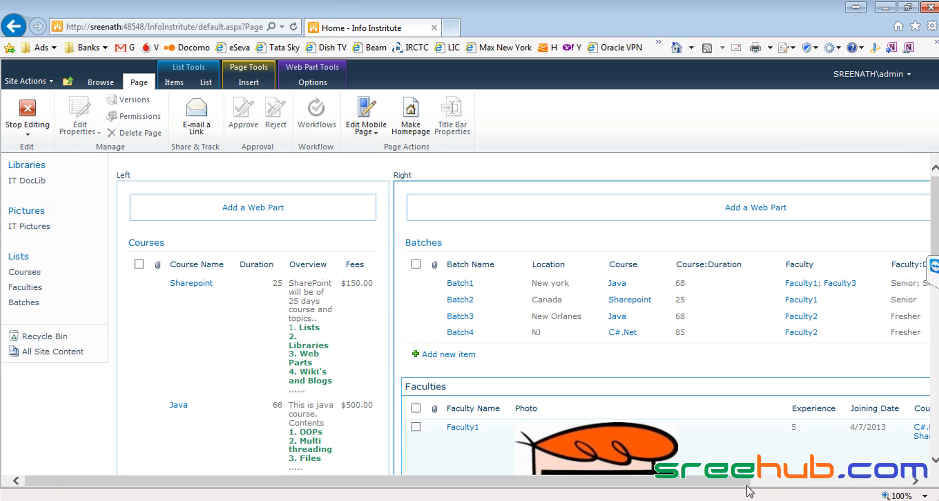
{"action": "scroll", "coordinate": [892, 252], "scroll_direction": "right", "scroll_amount": 4}
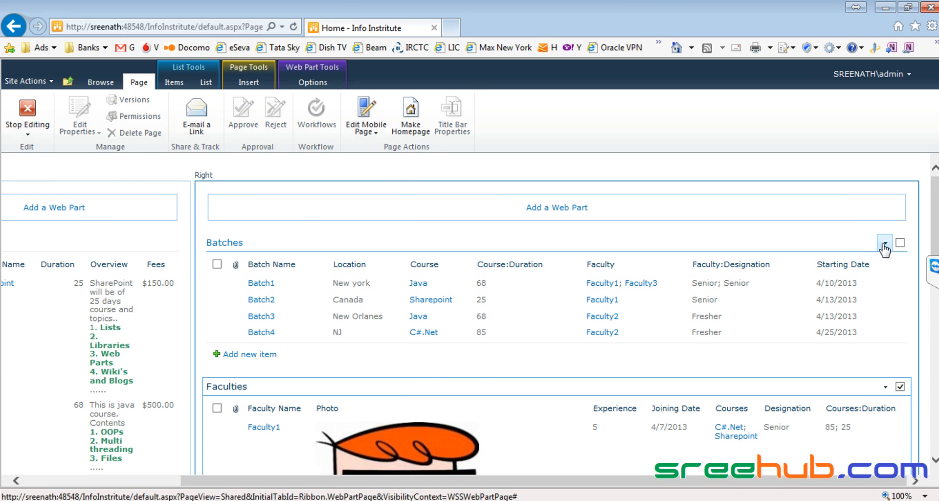
{"action": "left_click", "coordinate": [886, 245]}
{"action": "left_click", "coordinate": [814, 292]}
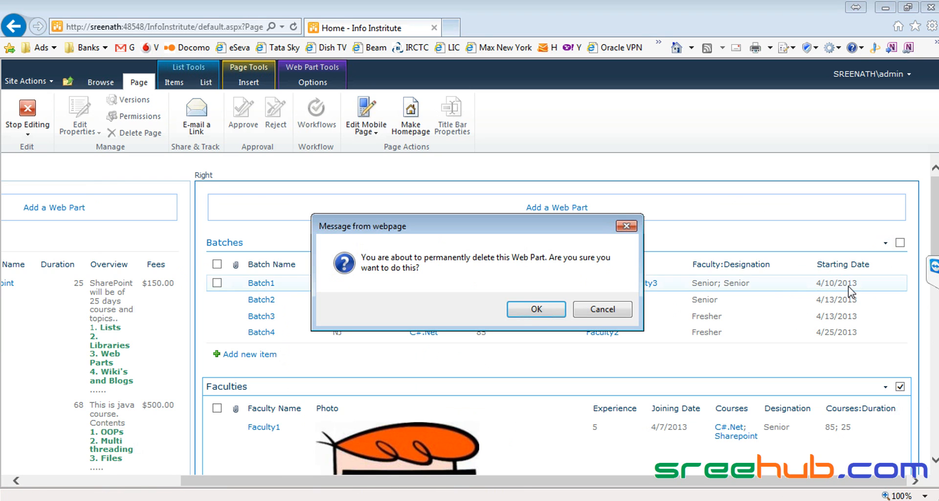
{"action": "left_click", "coordinate": [523, 305]}
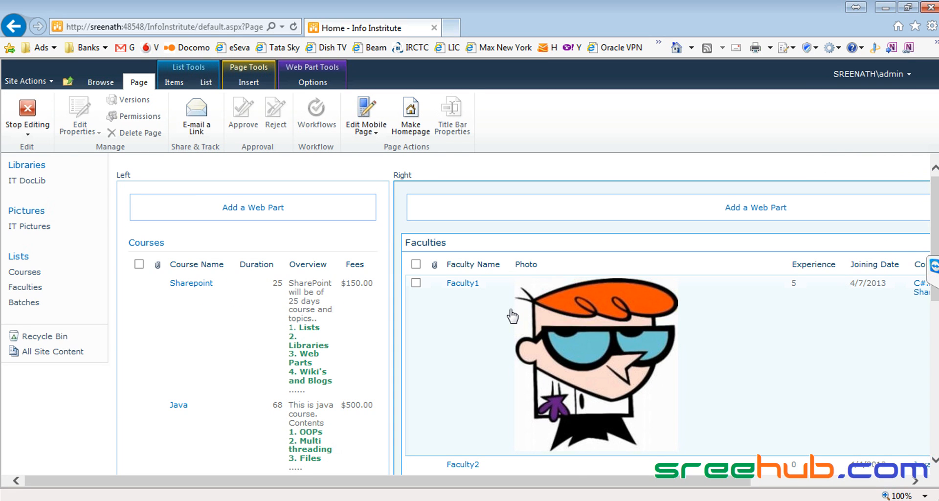
{"action": "scroll", "coordinate": [535, 398], "scroll_direction": "down", "scroll_amount": 10}
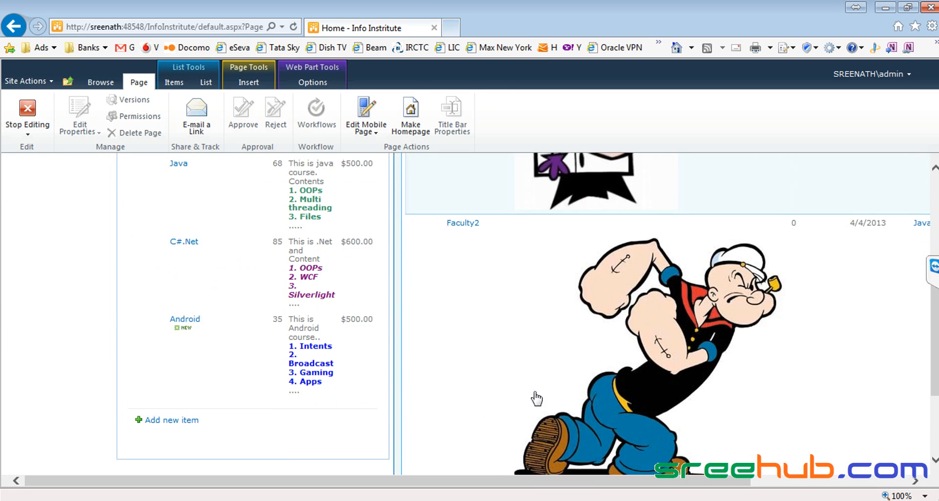
- Permanently delete the Faculties web part from the Right zone of the home page
{"action": "scroll", "coordinate": [536, 399], "scroll_direction": "up", "scroll_amount": 10}
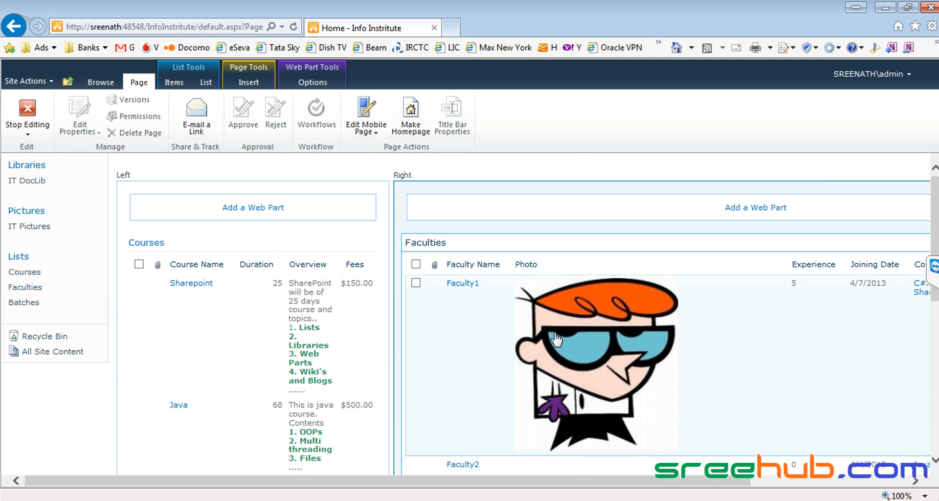
{"action": "left_click_drag", "start_coordinate": [692, 482], "coordinate": [830, 487]}
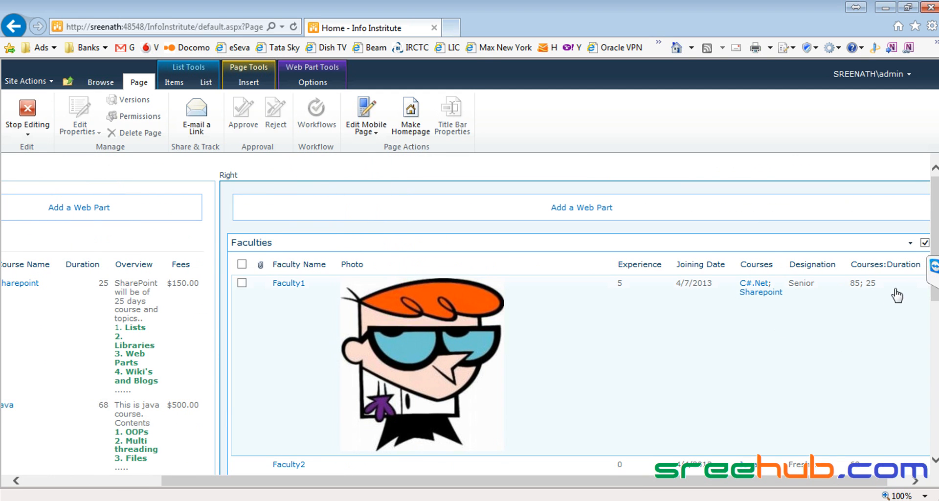
{"action": "left_click", "coordinate": [911, 243]}
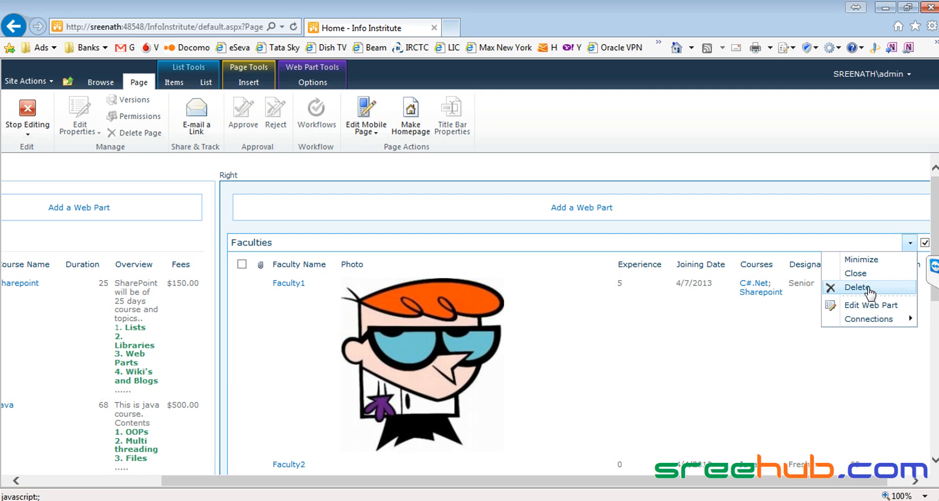
{"action": "left_click", "coordinate": [869, 292]}
{"action": "left_click", "coordinate": [535, 309]}
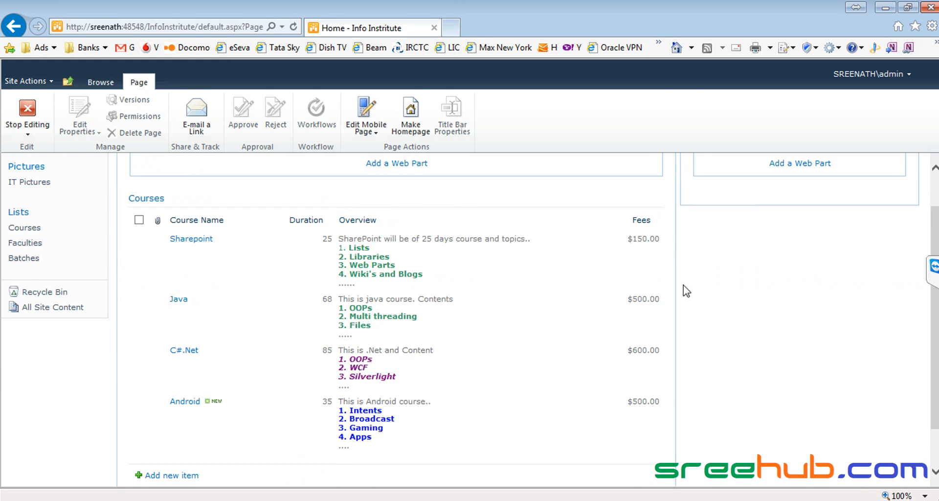
- Add the Batches list web part to the Right zone and stop editing the page
{"action": "left_click", "coordinate": [719, 207]}
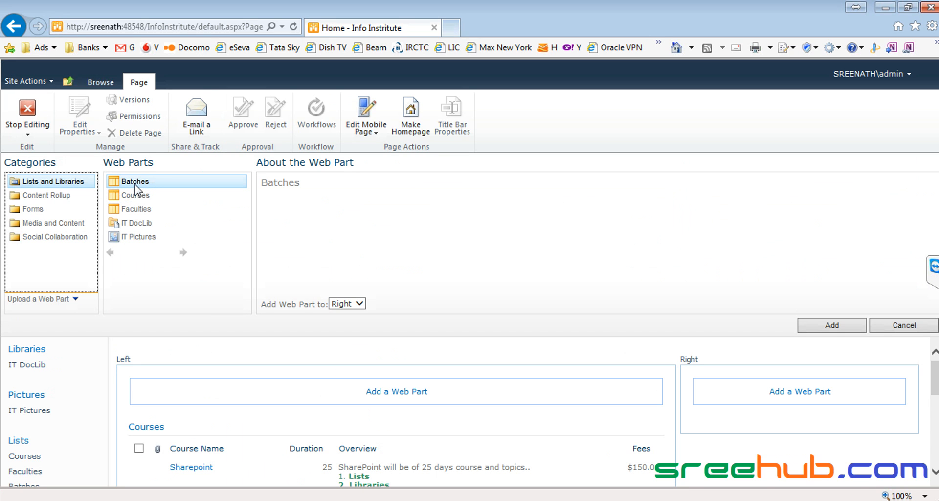
{"action": "left_click", "coordinate": [832, 325]}
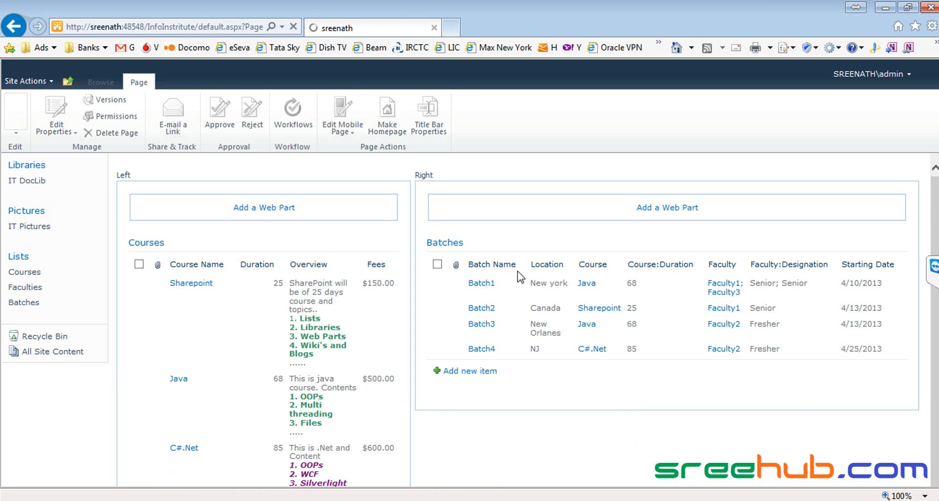
{"action": "left_click", "coordinate": [47, 128]}
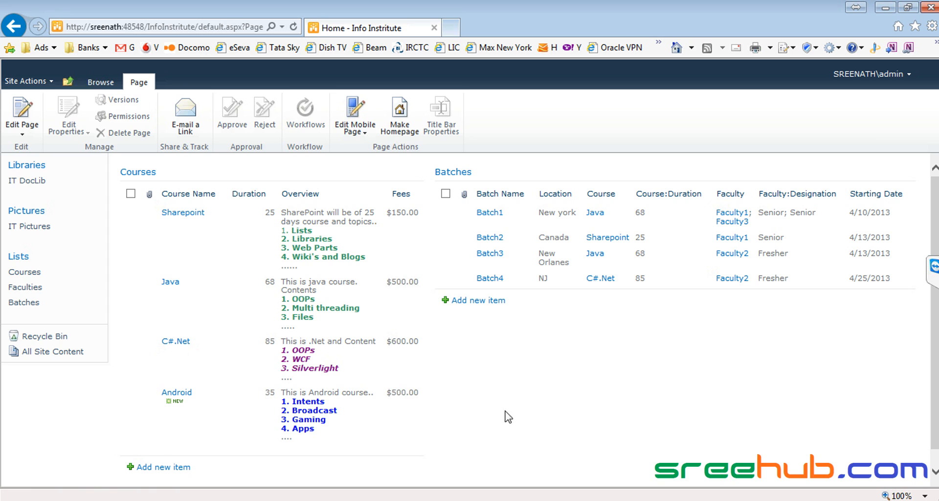
- Reopen the home page for editing and add the IT DocLib library web part to the Right zone
{"action": "left_click", "coordinate": [22, 115]}
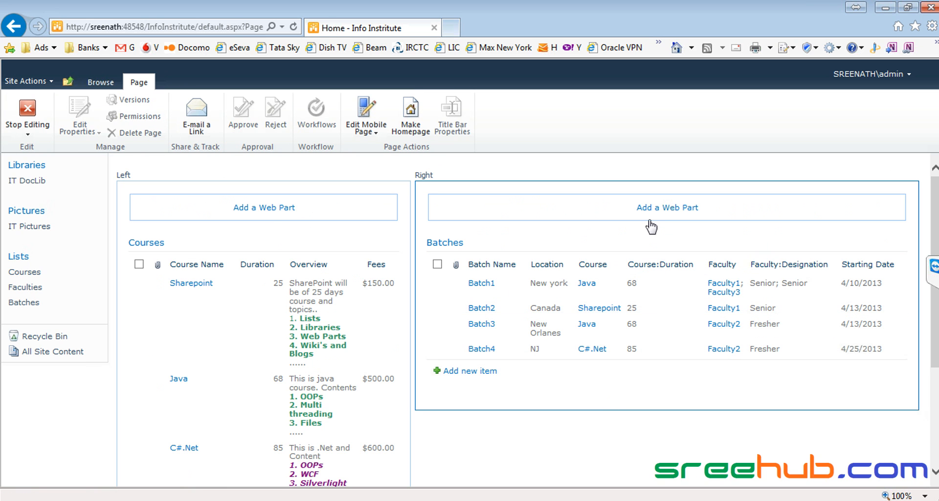
{"action": "left_click", "coordinate": [659, 211]}
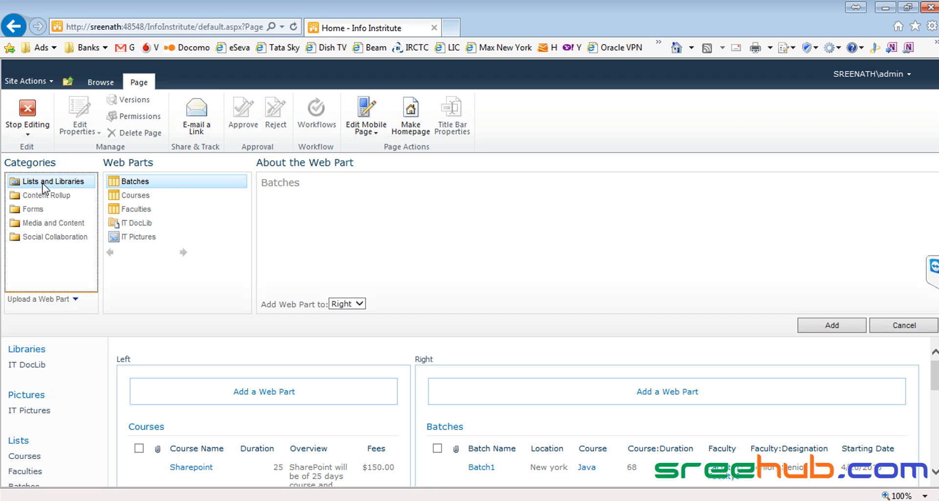
{"action": "left_click", "coordinate": [137, 224]}
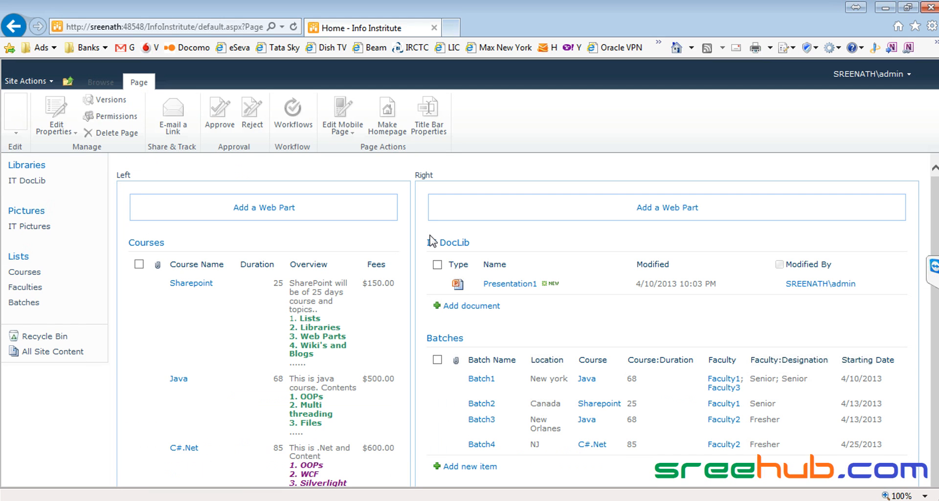
- Move the IT DocLib web part below Batches in the Right zone and stop editing the page
{"action": "left_click", "coordinate": [457, 243]}
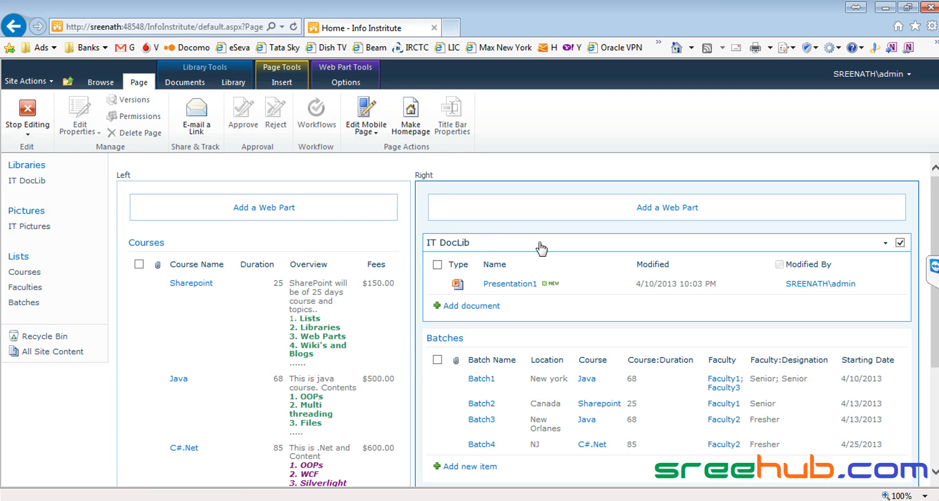
{"action": "left_click_drag", "start_coordinate": [542, 248], "coordinate": [536, 270]}
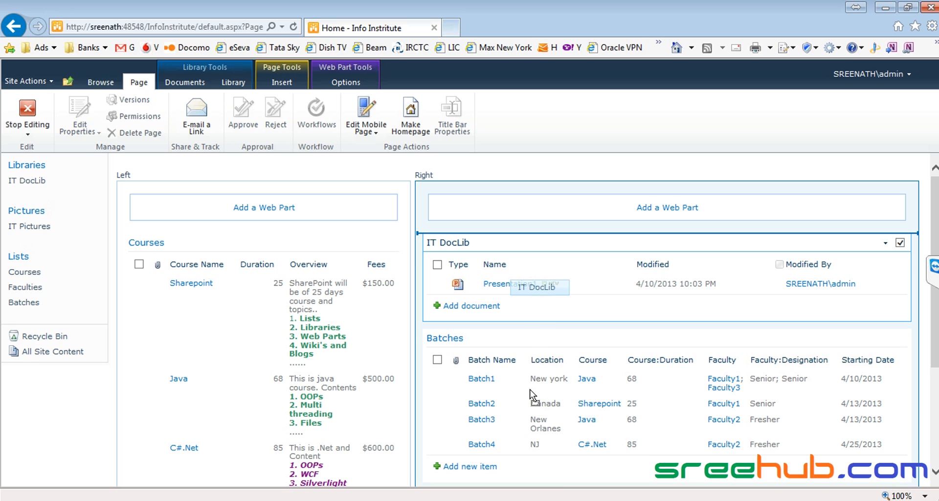
{"action": "left_click_drag", "start_coordinate": [531, 390], "coordinate": [529, 474]}
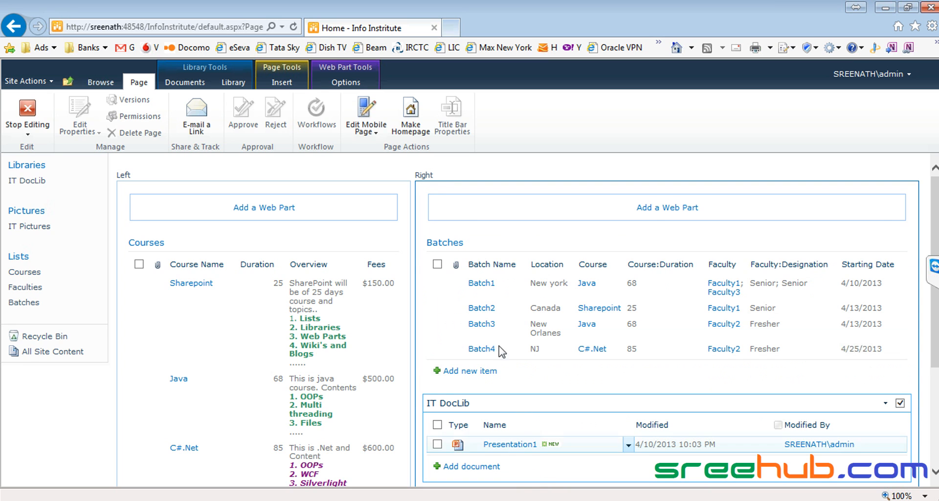
{"action": "left_click", "coordinate": [28, 111]}
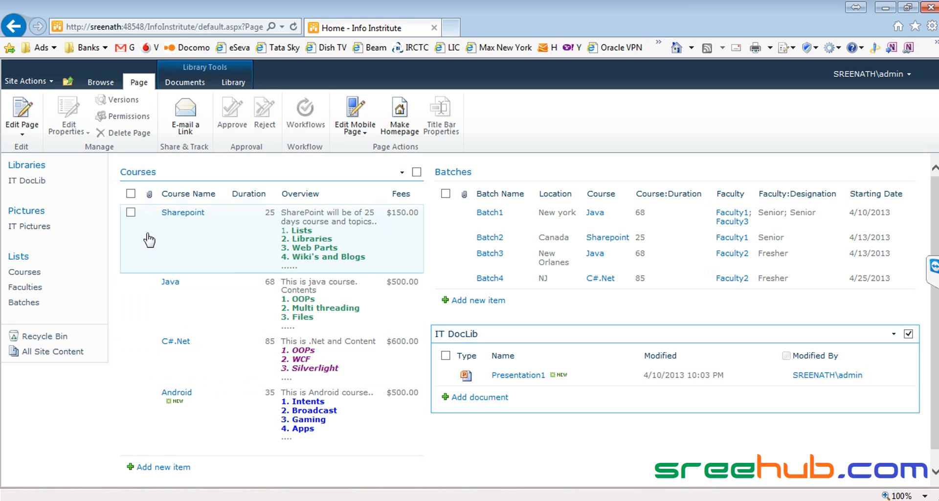
- View the Courses list on its own page, then return to the home page and compare its web parts
{"action": "left_click", "coordinate": [24, 272]}
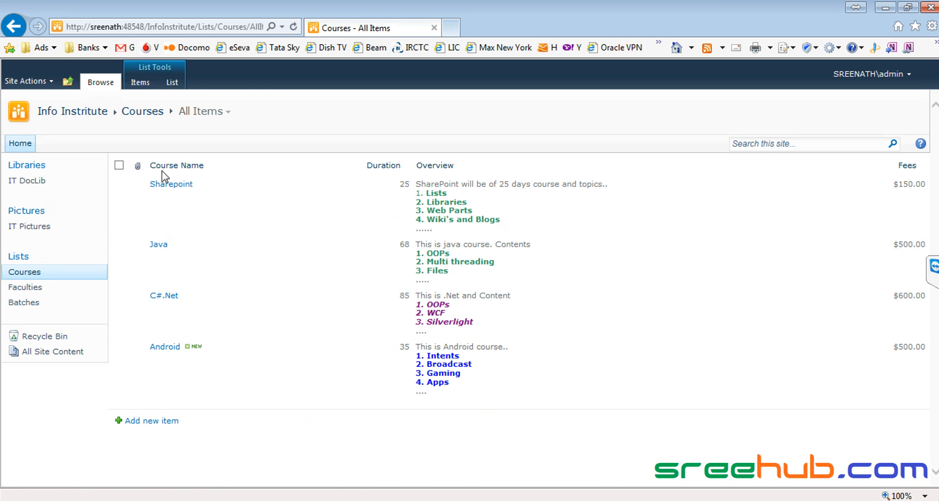
{"action": "left_click", "coordinate": [22, 275]}
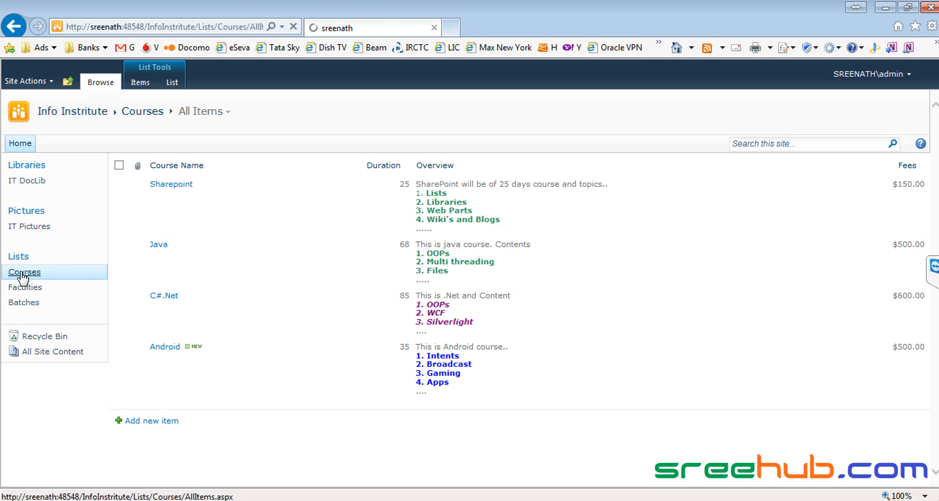
{"action": "left_click", "coordinate": [76, 112]}
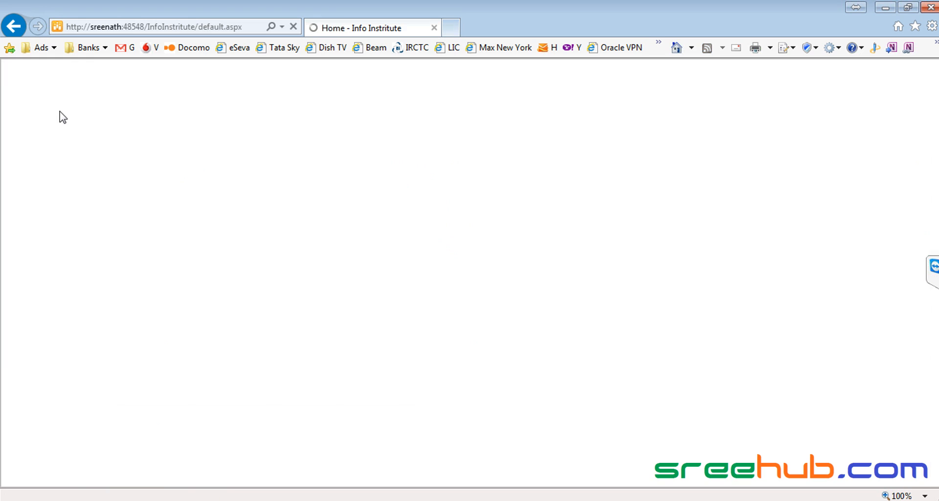
{"action": "mouse_move", "coordinate": [280, 178]}
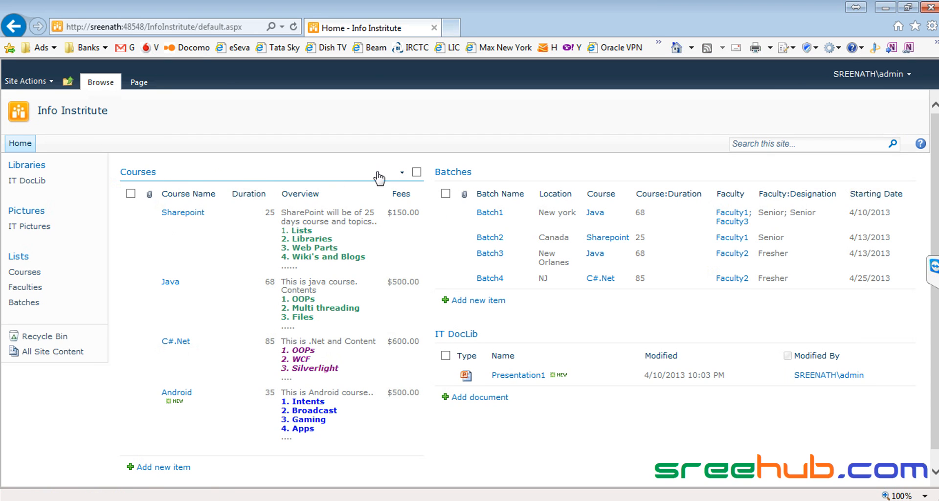
{"action": "mouse_move", "coordinate": [491, 178]}
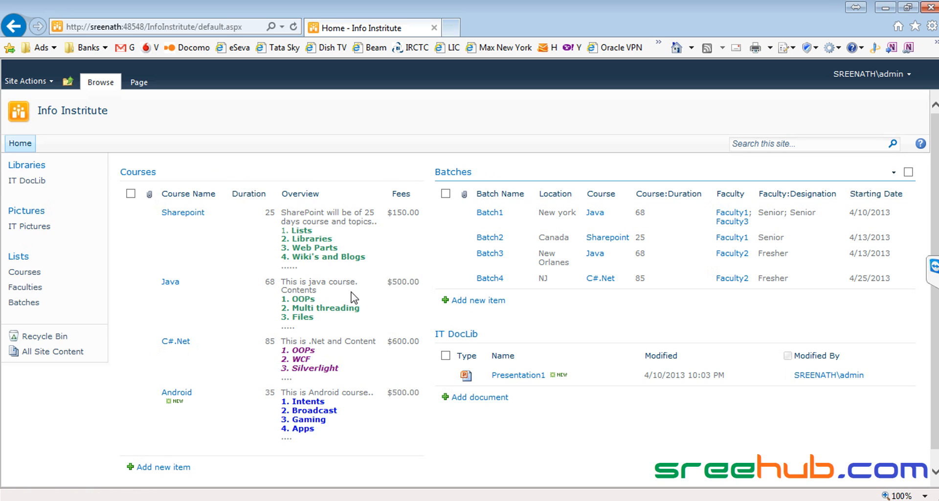
- Start a new item in the Courses list with course name ASP.Net and duration 50
{"action": "left_click", "coordinate": [25, 273]}
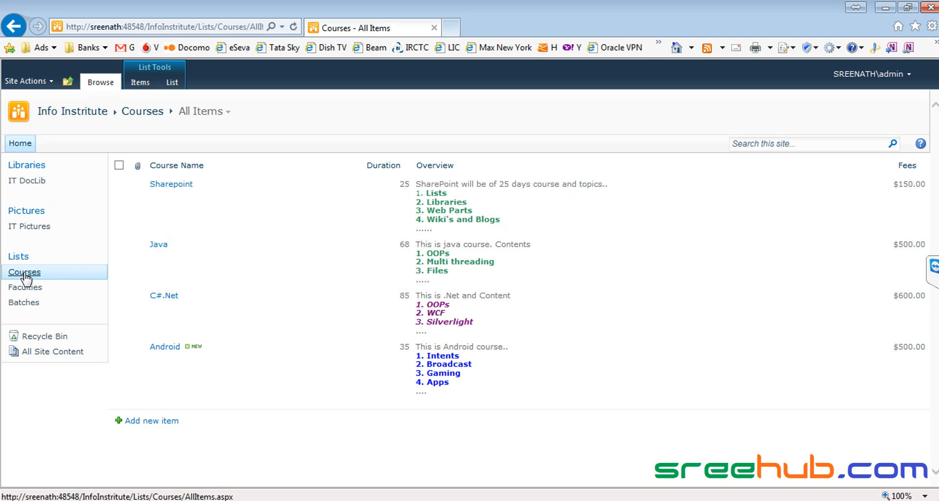
{"action": "left_click", "coordinate": [146, 421]}
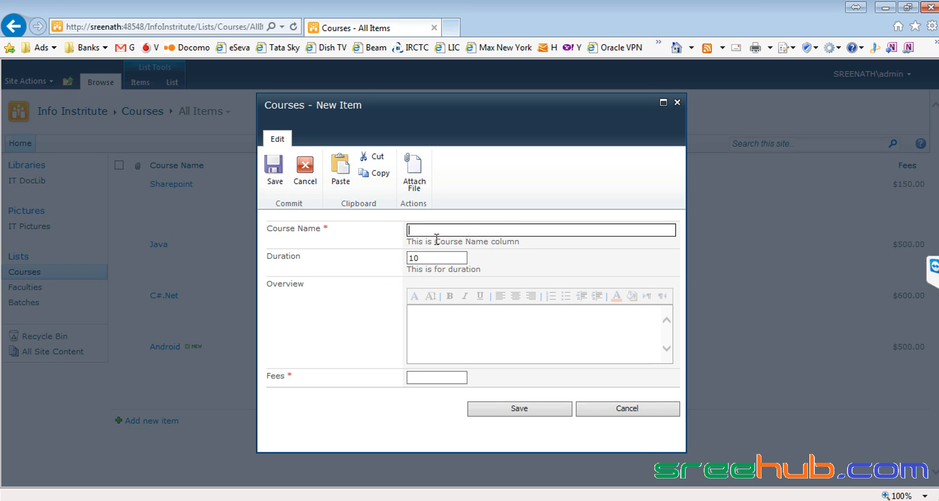
{"action": "type", "text": "AS"}
{"action": "key", "text": "BackSpace"}
{"action": "key", "text": "BackSpace"}
{"action": "key", "text": "BackSpace"}
{"action": "key", "text": "Tab"}
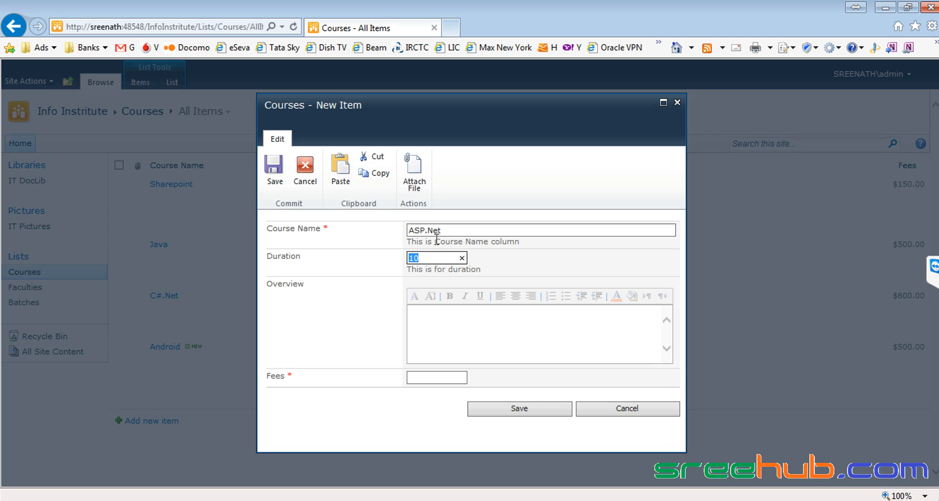
{"action": "type", "text": "50"}
- Enter the overview "This is ASP.Net Course.." followed by the lines 1. OOPs, 2. MVC, 3. ASPX Pages, 4. Events and "..."
{"action": "left_click", "coordinate": [447, 327]}
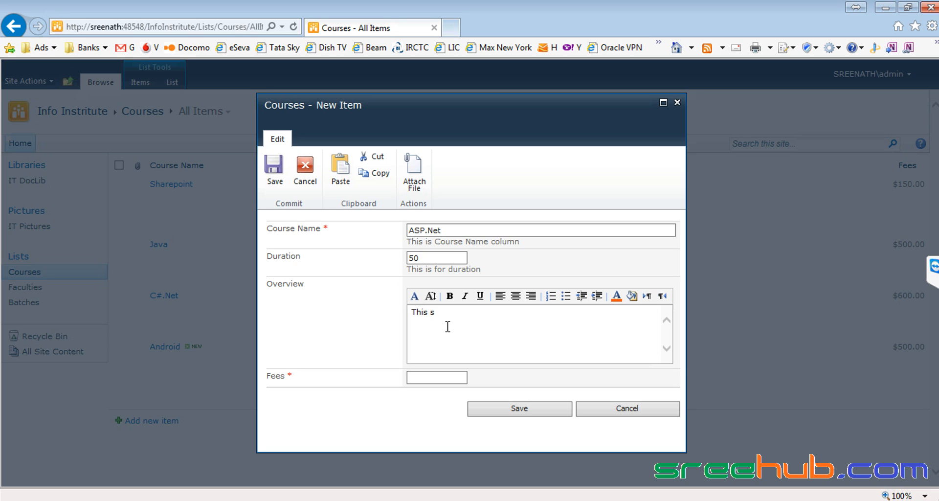
{"action": "type", "text": "This is ASP.Net Course.."}
{"action": "key", "text": "Return"}
{"action": "type", "text": "1. OOPs "}
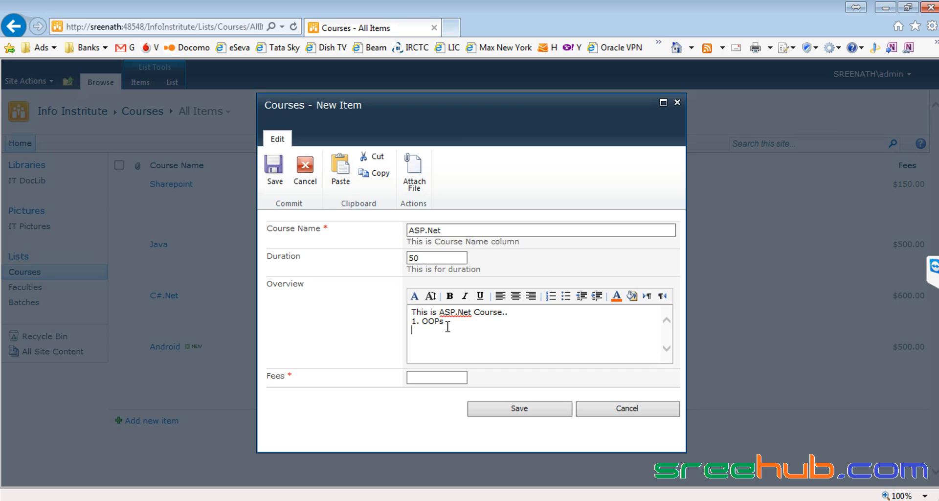
{"action": "type", "text": "2. MVC"}
{"action": "key", "text": "Return"}
{"action": "type", "text": "3. We"}
{"action": "key", "text": "BackSpace"}
{"action": "type", "text": "ASPX Pages"}
{"action": "key", "text": "Return"}
{"action": "type", "text": "4. Events"}
{"action": "key", "text": "Return"}
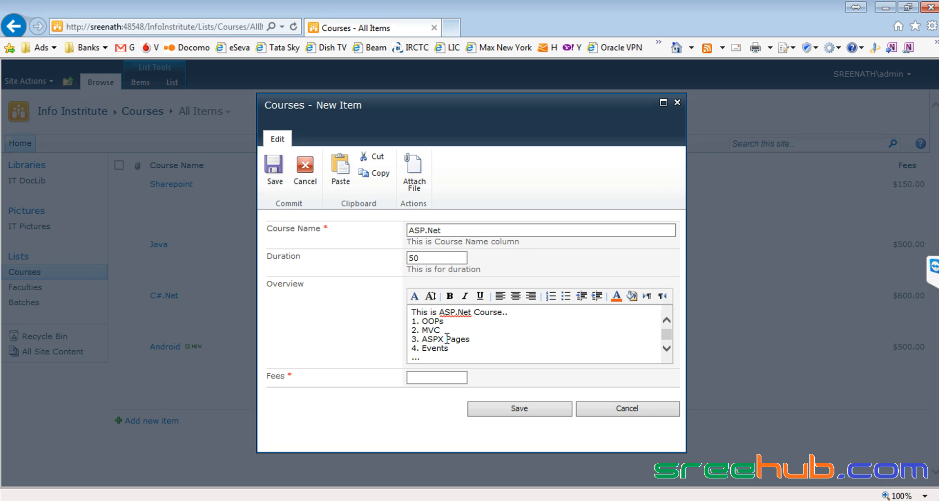
- Make the four numbered topics in the overview bold and orange
{"action": "left_click_drag", "start_coordinate": [449, 349], "coordinate": [445, 300]}
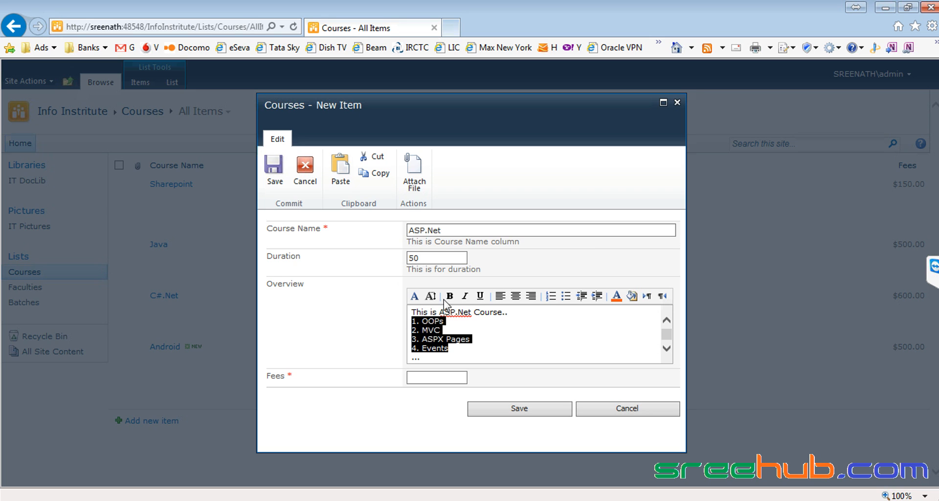
{"action": "left_click", "coordinate": [449, 296]}
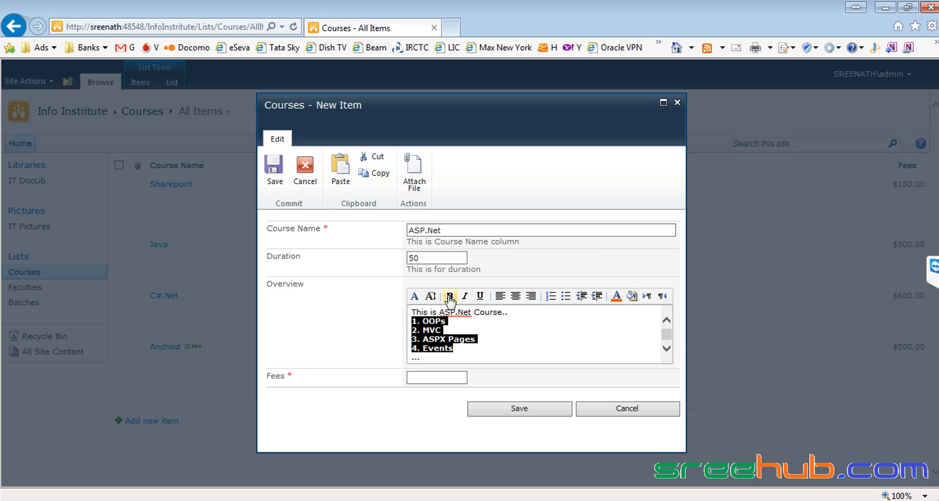
{"action": "left_click", "coordinate": [616, 299]}
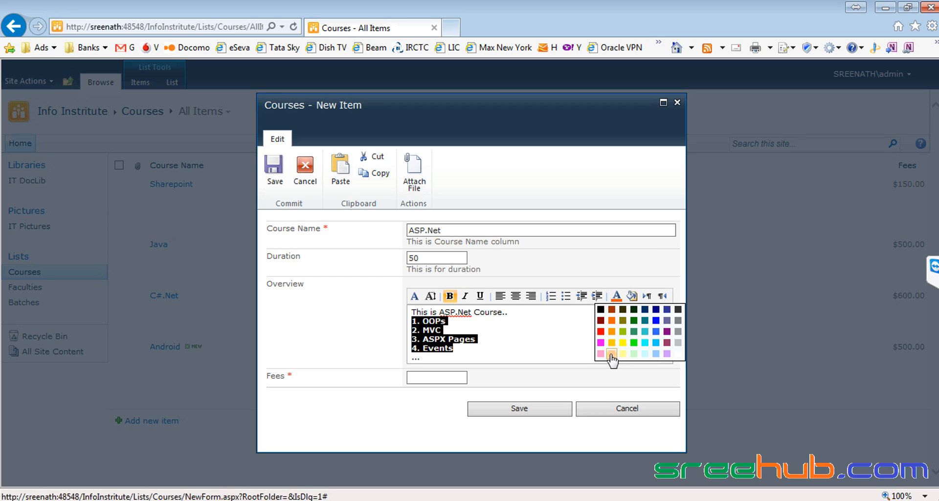
{"action": "left_click", "coordinate": [612, 321]}
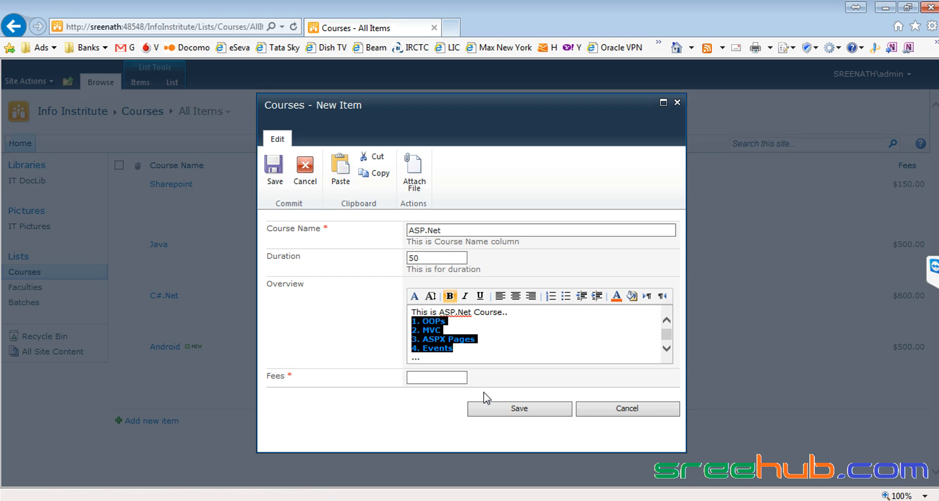
- Set the course fees to 500 and save the new ASP.Net item
{"action": "left_click", "coordinate": [514, 410]}
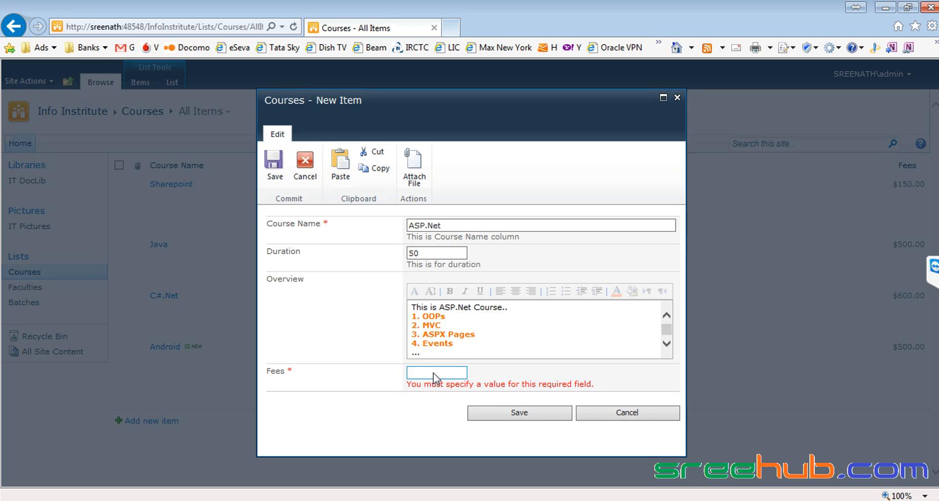
{"action": "left_click", "coordinate": [433, 373]}
{"action": "type", "text": "500"}
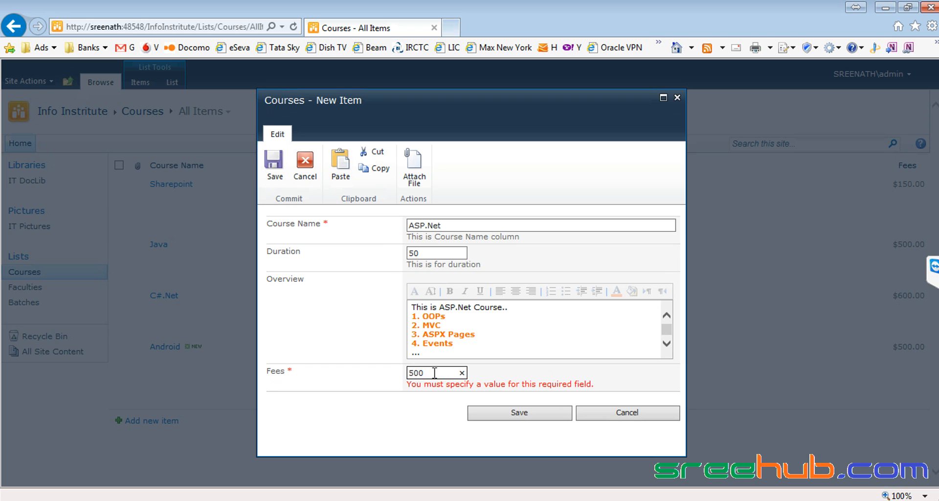
{"action": "left_click", "coordinate": [518, 416]}
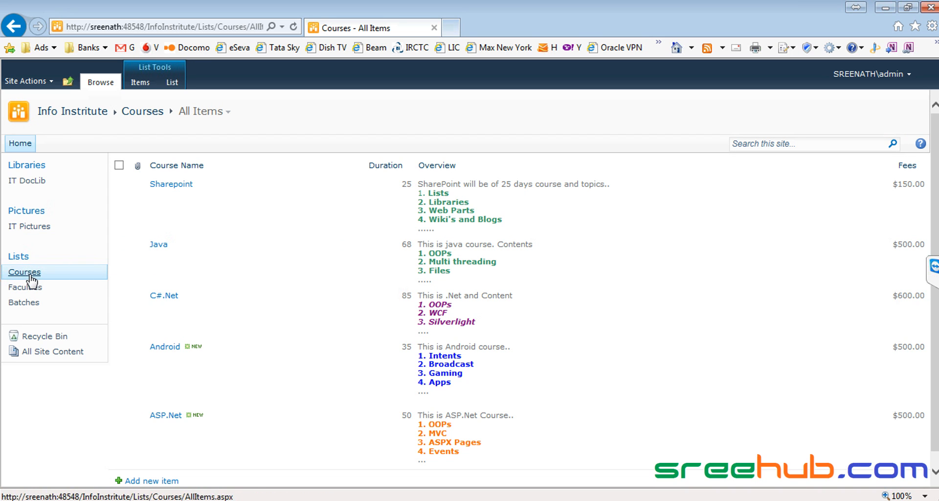
- Review the full Courses list, then return to the home page and check the Courses web part for the ASP.Net entry
{"action": "scroll", "coordinate": [267, 304], "scroll_direction": "down", "scroll_amount": 1}
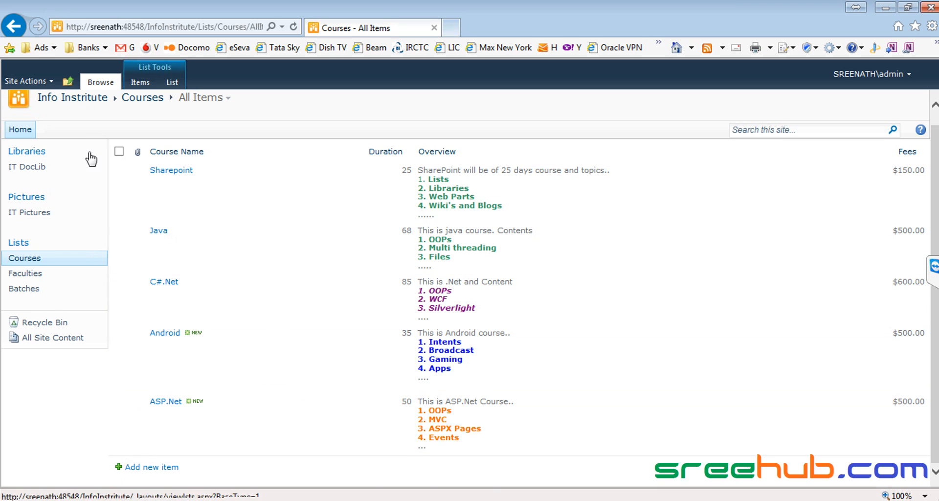
{"action": "scroll", "coordinate": [90, 157], "scroll_direction": "up", "scroll_amount": 1}
{"action": "left_click", "coordinate": [74, 113]}
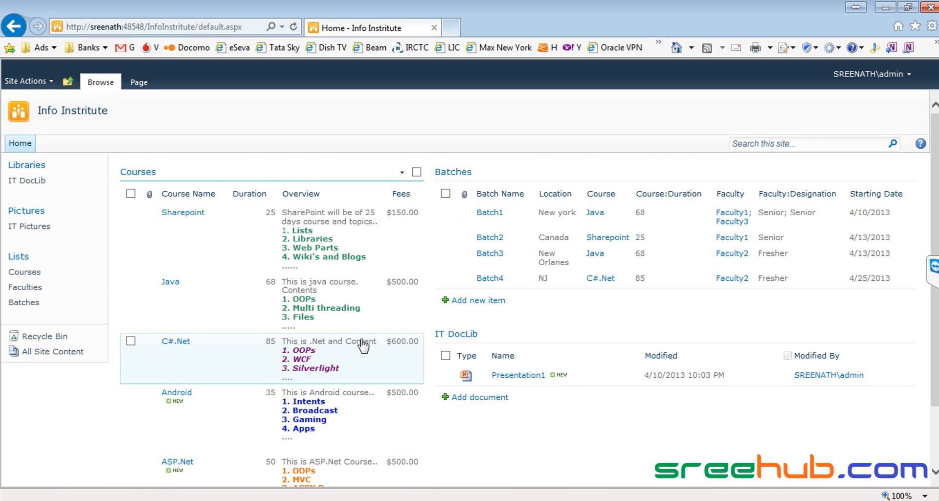
{"action": "scroll", "coordinate": [361, 352], "scroll_direction": "down", "scroll_amount": 2}
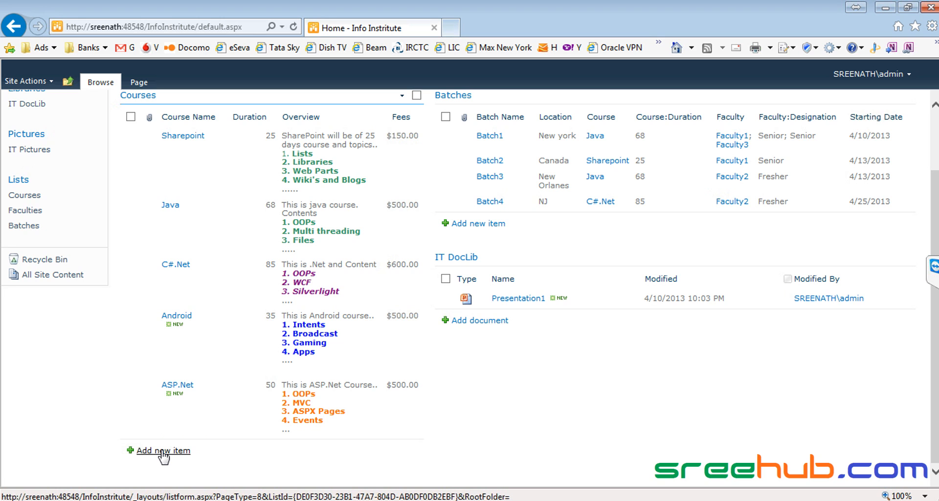
{"action": "scroll", "coordinate": [163, 455], "scroll_direction": "up", "scroll_amount": 2}
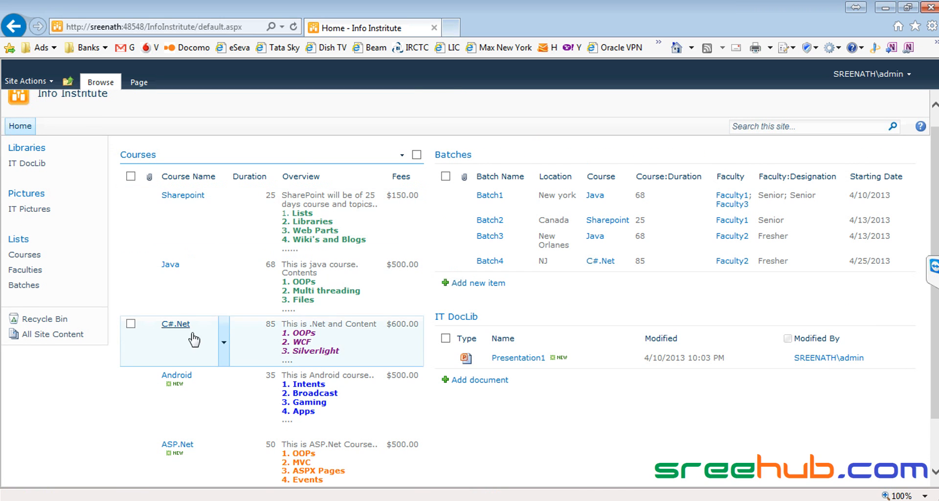
{"action": "scroll", "coordinate": [261, 251], "scroll_direction": "down", "scroll_amount": 2}
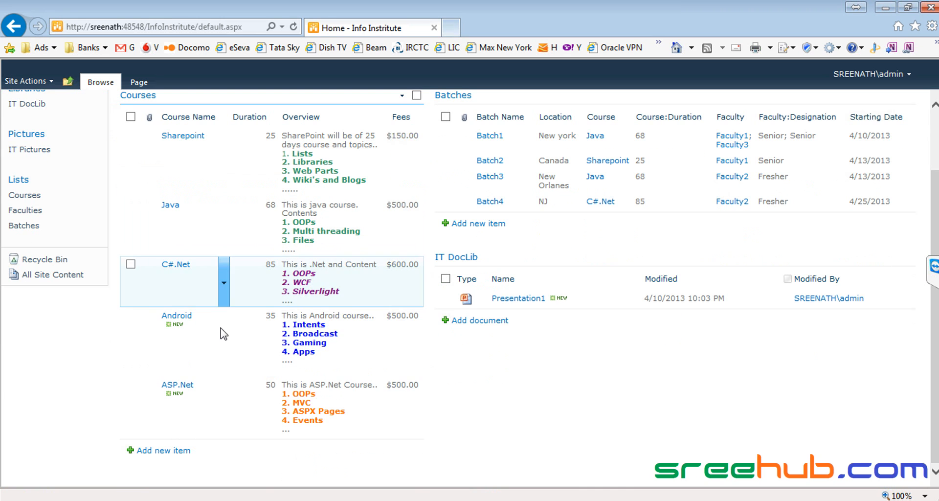
{"action": "left_click", "coordinate": [162, 449]}
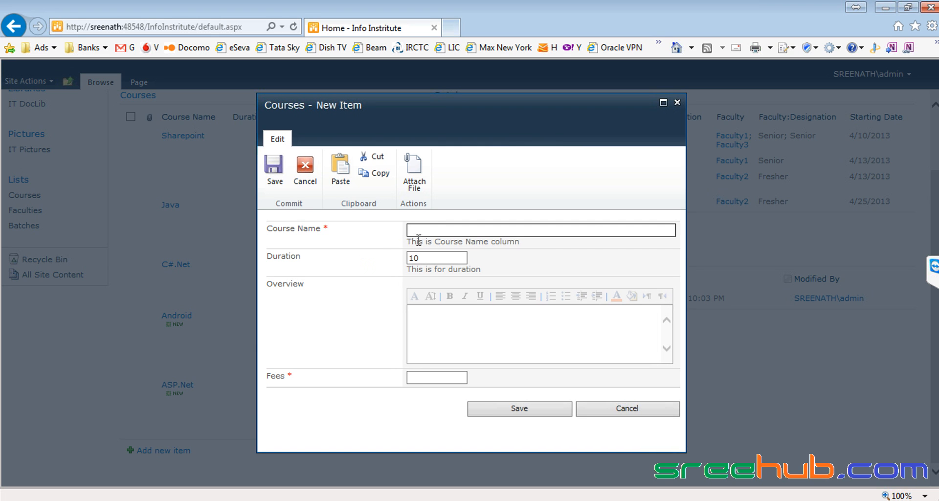
{"action": "left_click", "coordinate": [435, 229]}
{"action": "left_click", "coordinate": [625, 413]}
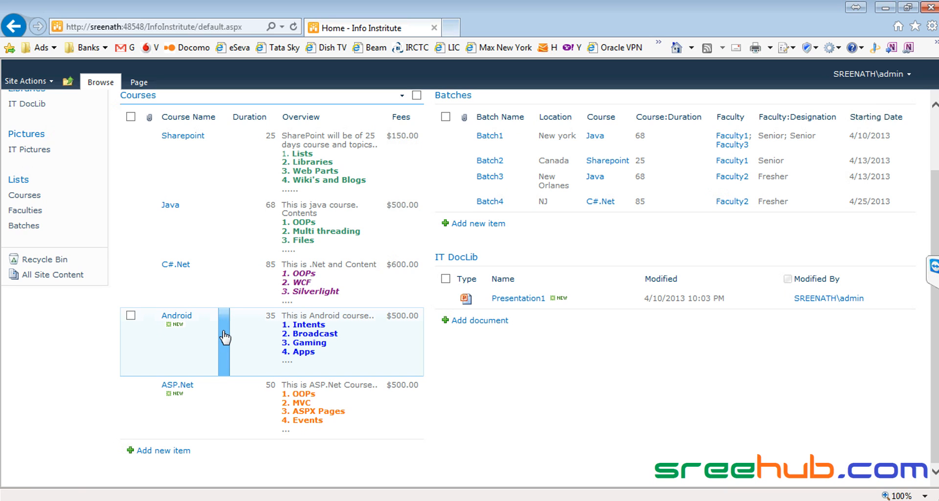
- Delete the Android item from the Courses web part and confirm sending it to the Recycle Bin
{"action": "left_click", "coordinate": [224, 337]}
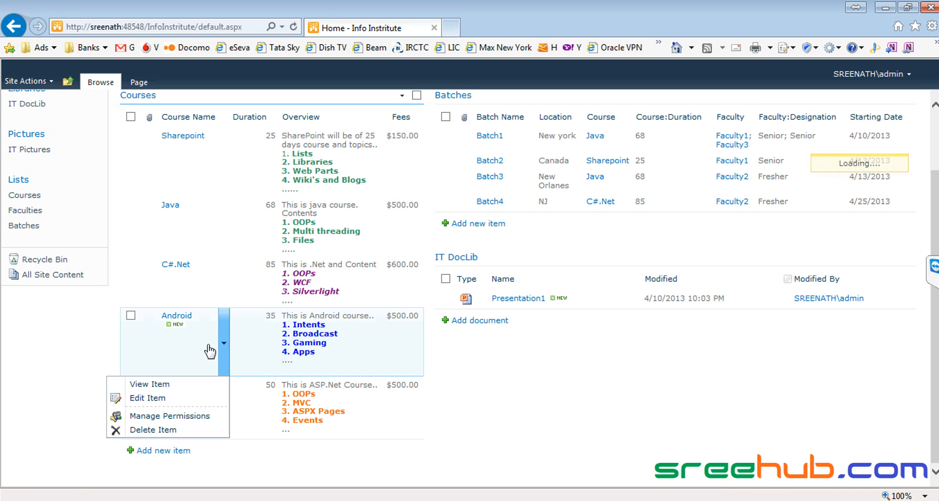
{"action": "left_click", "coordinate": [146, 430]}
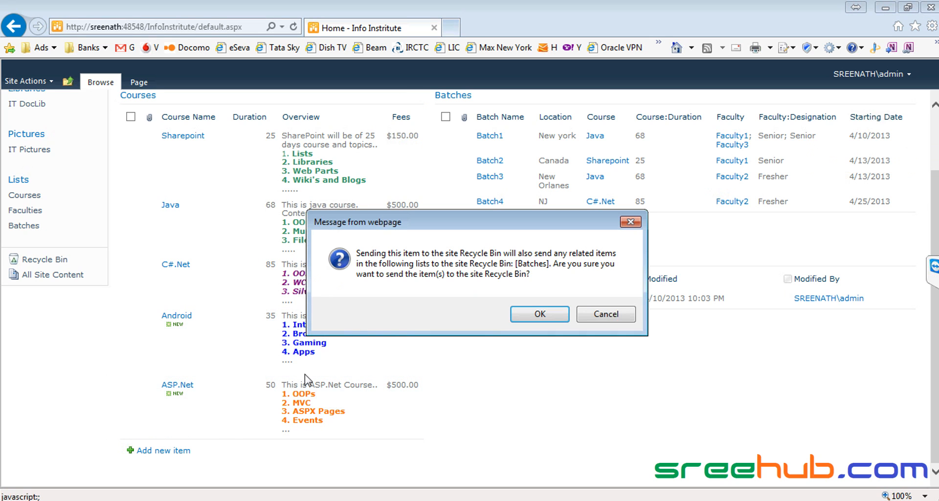
{"action": "left_click", "coordinate": [537, 316]}
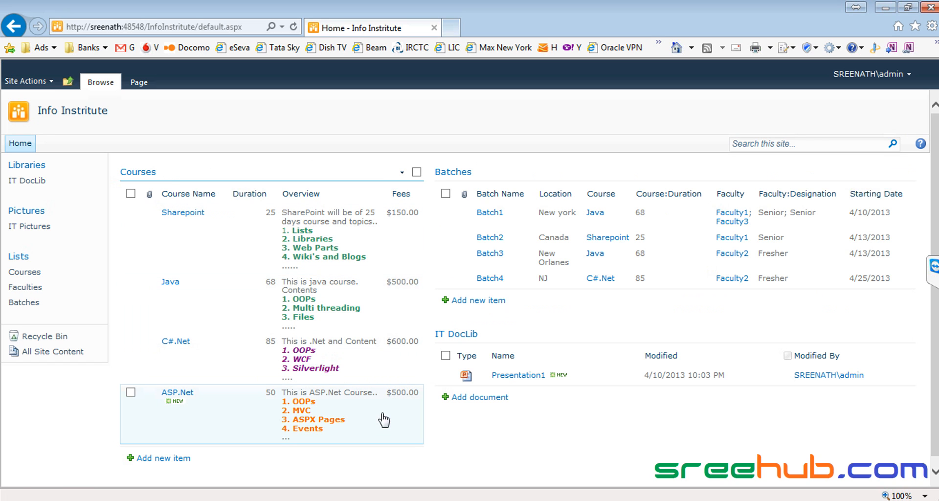
- Check the full Courses list for the deleted Android entry and return to the home page's Courses web part
{"action": "left_click", "coordinate": [25, 273]}
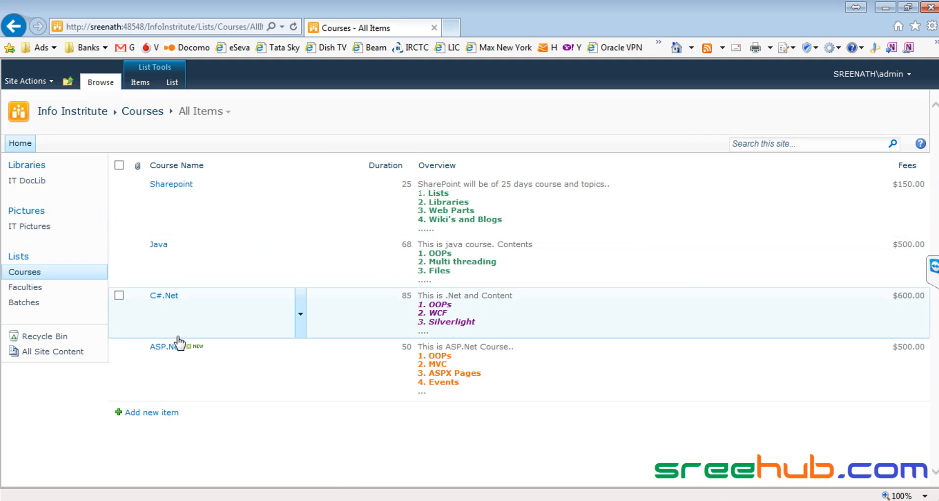
{"action": "left_click", "coordinate": [72, 111]}
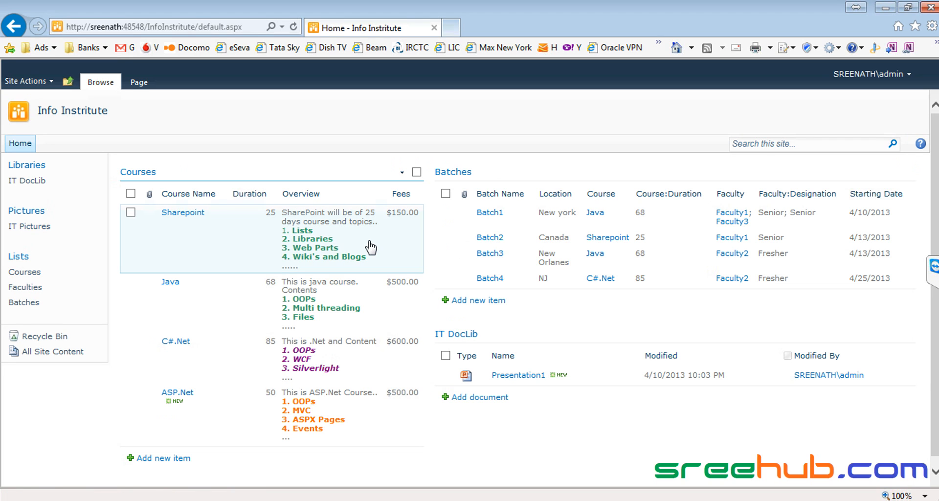
{"action": "left_click", "coordinate": [182, 457]}
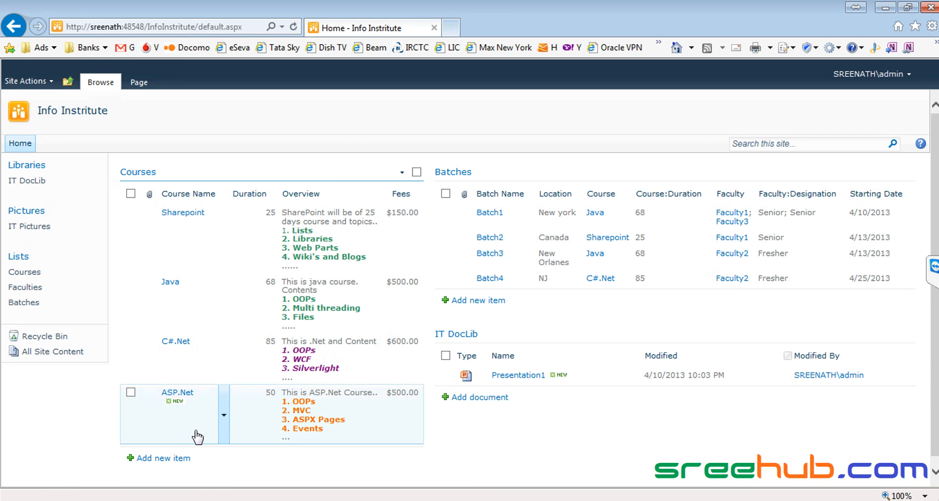
- Hide the Overview column in the Courses web part's view, then compare the web part with the full Courses list
{"action": "left_click", "coordinate": [248, 180]}
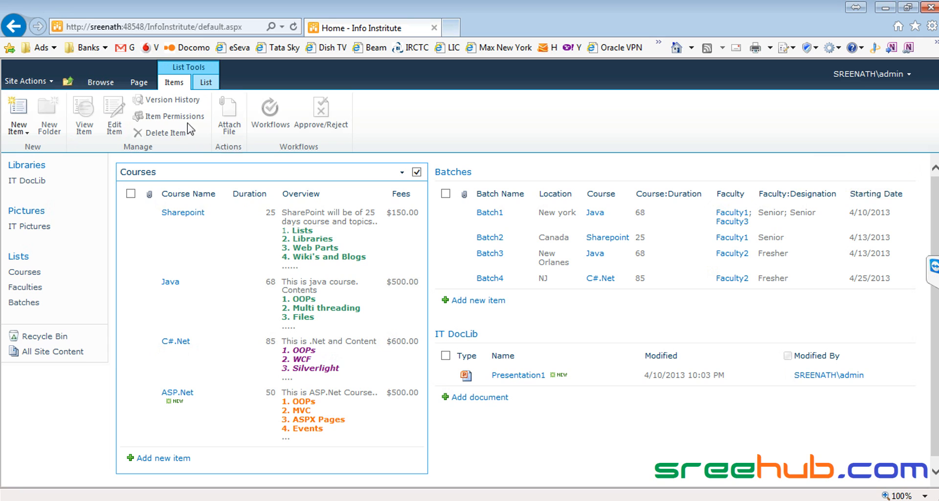
{"action": "left_click", "coordinate": [206, 83]}
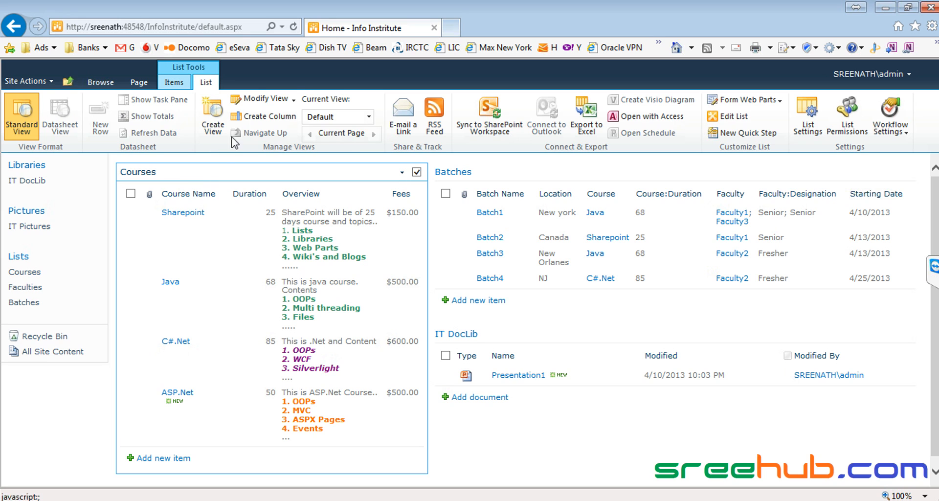
{"action": "left_click", "coordinate": [294, 100]}
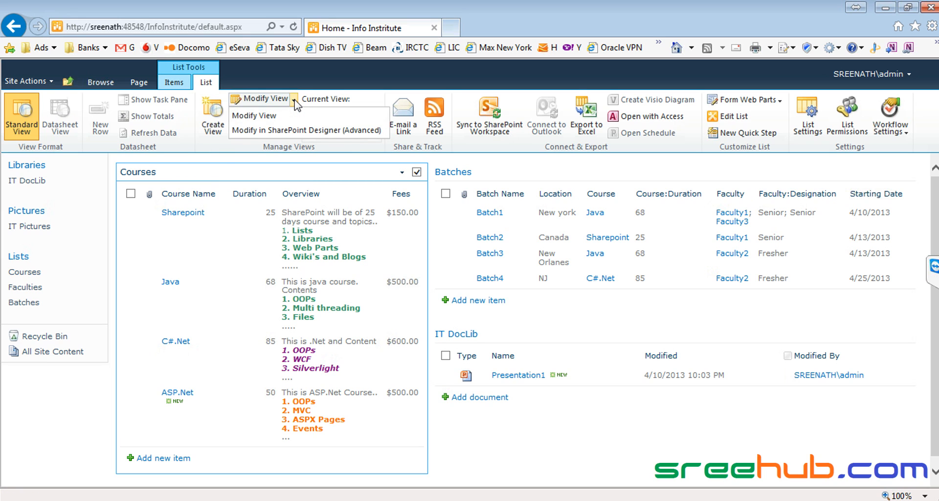
{"action": "left_click", "coordinate": [276, 119]}
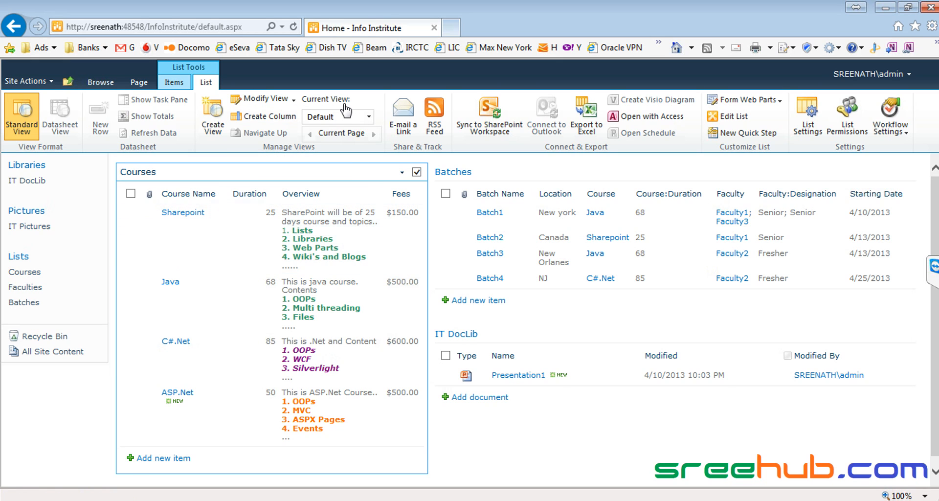
{"action": "left_click", "coordinate": [253, 103]}
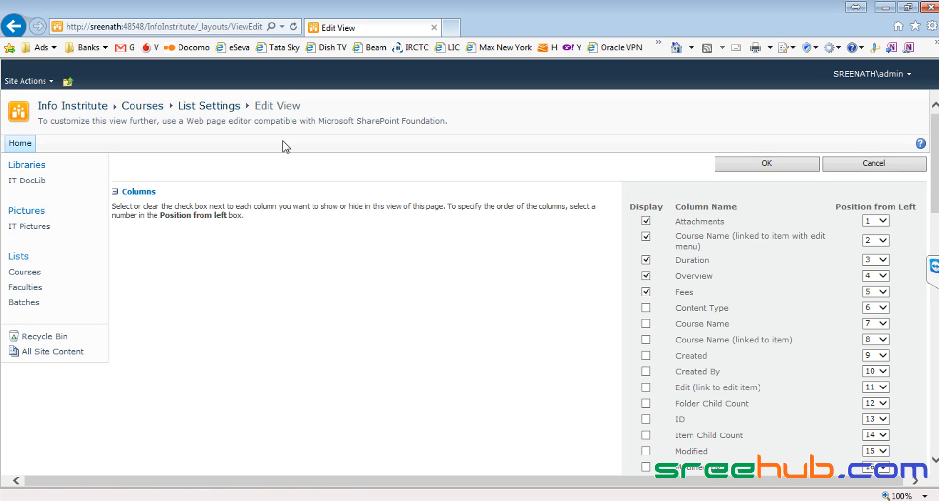
{"action": "scroll", "coordinate": [648, 253], "scroll_direction": "down", "scroll_amount": 2}
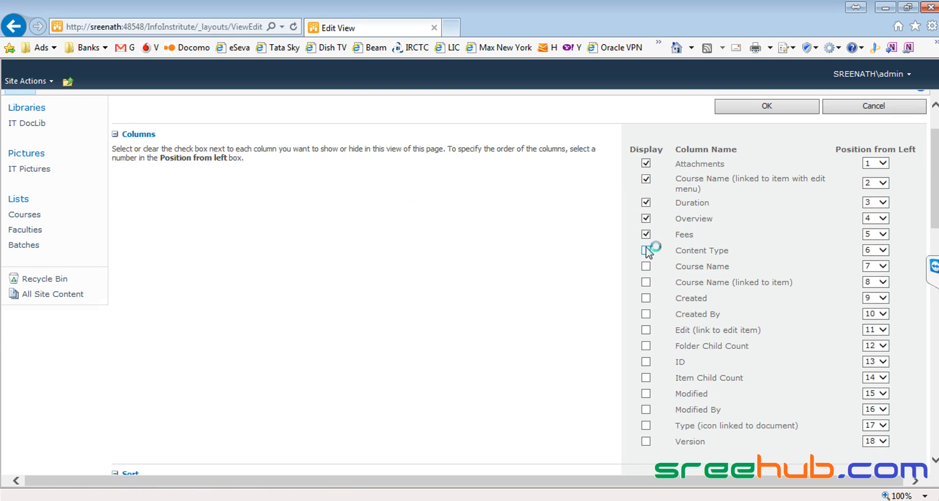
{"action": "left_click", "coordinate": [646, 234]}
{"action": "scroll", "coordinate": [579, 249], "scroll_direction": "up", "scroll_amount": 2}
{"action": "left_click", "coordinate": [745, 167]}
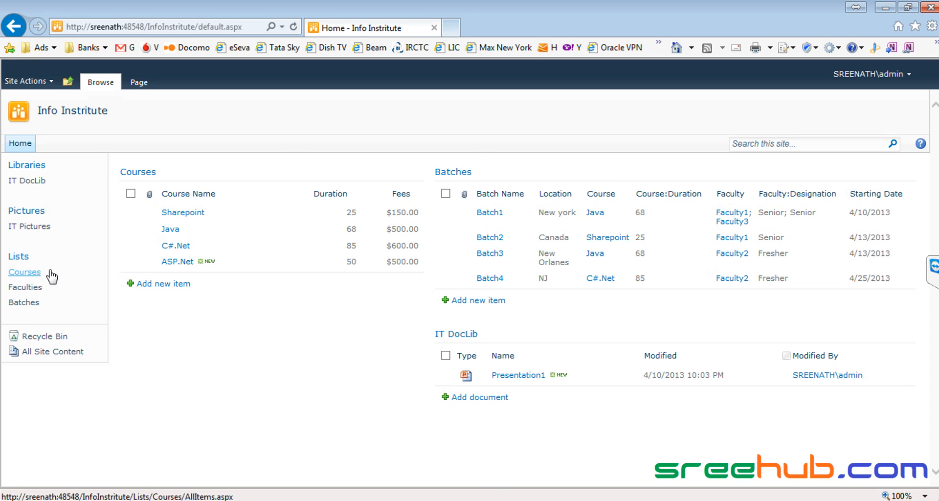
{"action": "left_click", "coordinate": [28, 273]}
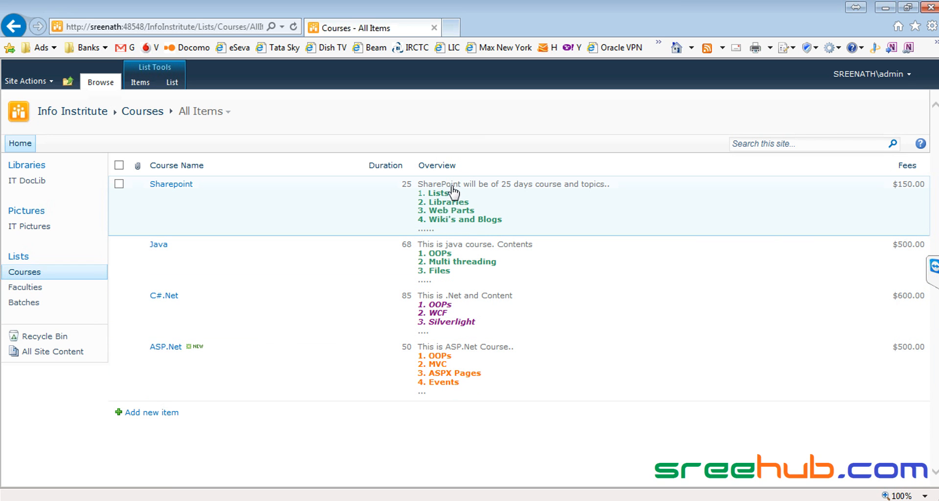
{"action": "left_click", "coordinate": [88, 112]}
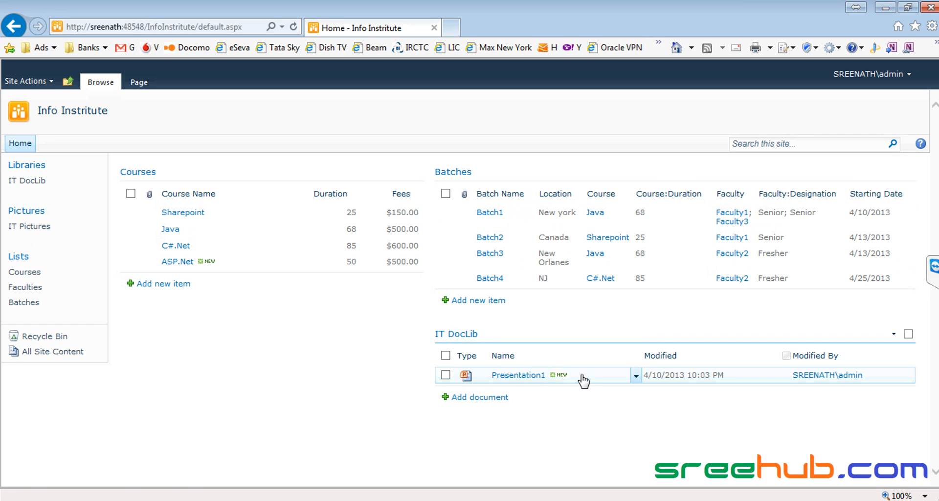
- Upload the desktop text file "new 2" to the IT DocLib library through its home page web part
{"action": "left_click", "coordinate": [480, 397]}
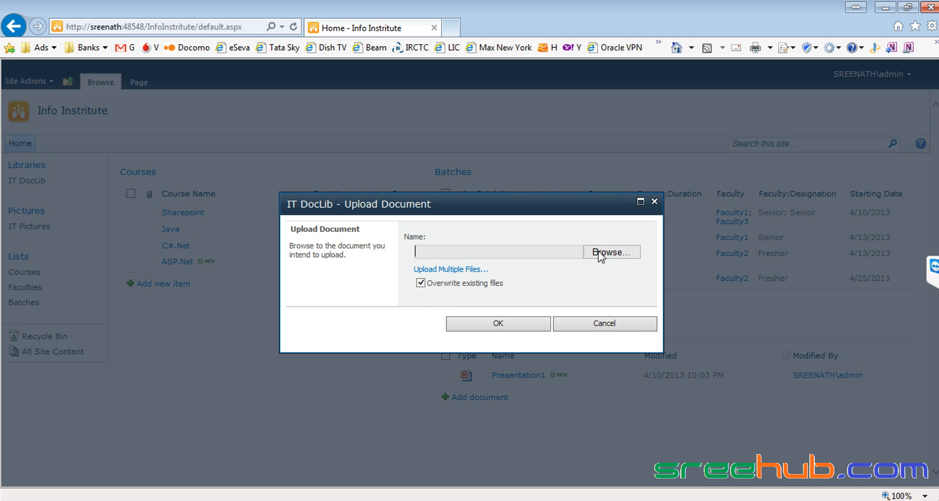
{"action": "left_click", "coordinate": [611, 257]}
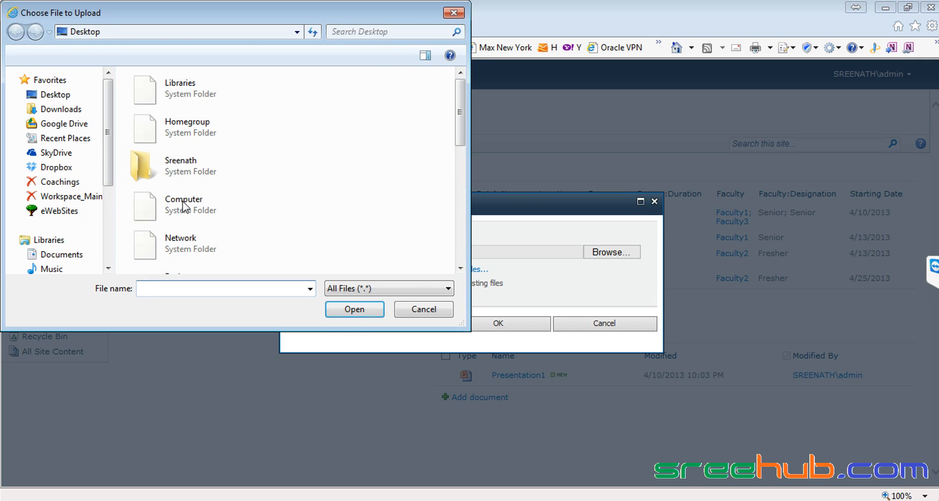
{"action": "scroll", "coordinate": [191, 174], "scroll_direction": "down", "scroll_amount": 5}
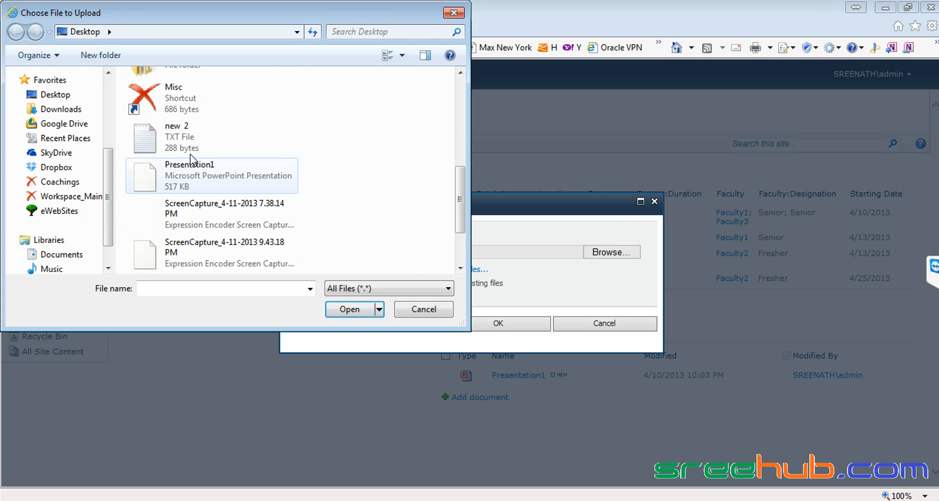
{"action": "left_click", "coordinate": [184, 137]}
{"action": "left_click", "coordinate": [350, 309]}
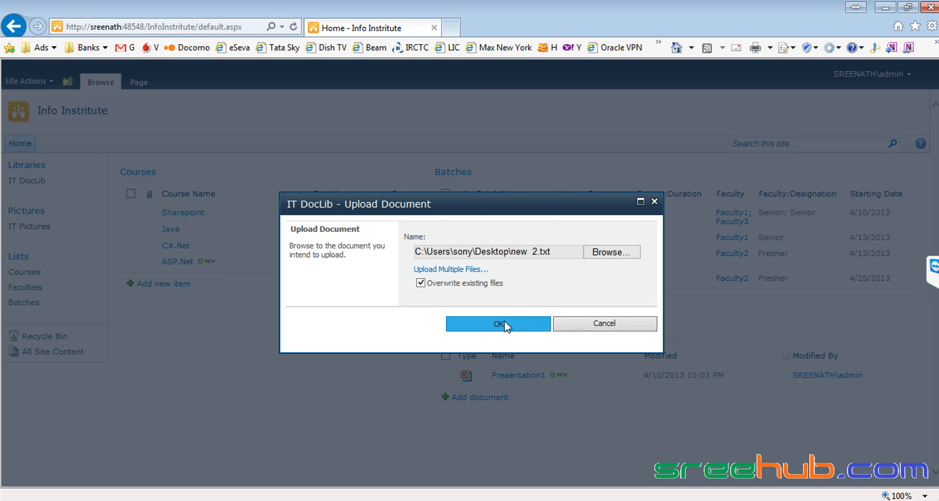
{"action": "left_click", "coordinate": [498, 323]}
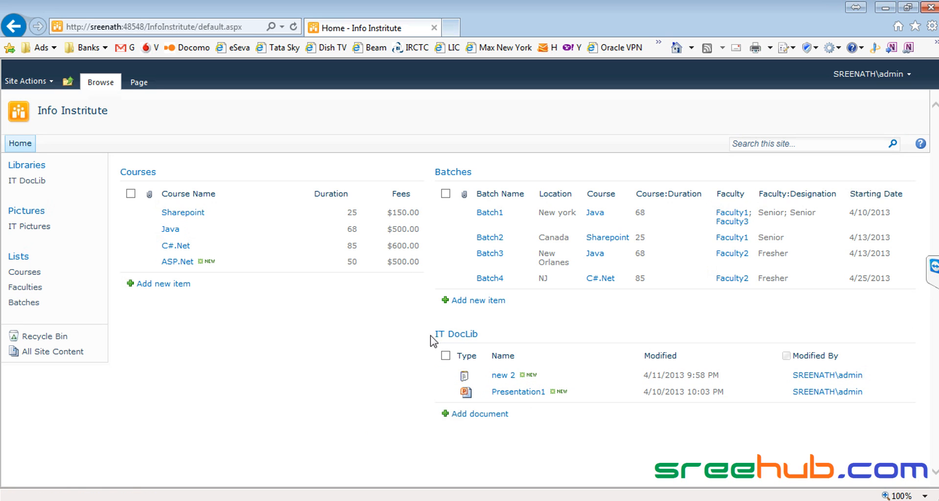
- Check the IT DocLib library for the uploaded "new 2" document and return to the home page
{"action": "left_click_drag", "start_coordinate": [434, 341], "coordinate": [350, 349]}
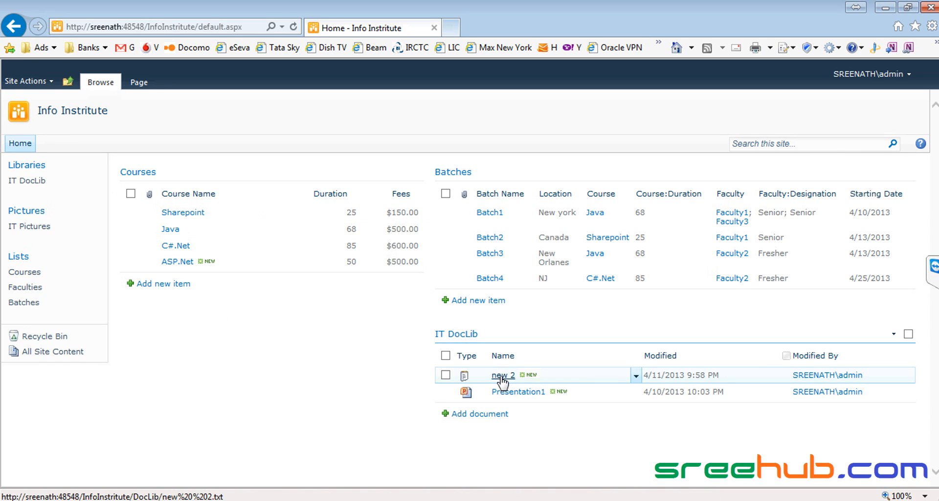
{"action": "left_click", "coordinate": [28, 183]}
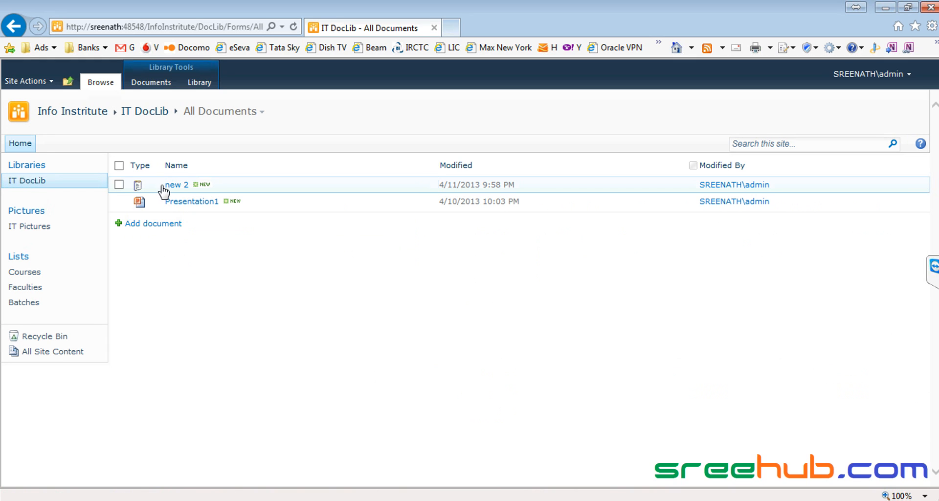
{"action": "left_click", "coordinate": [86, 113]}
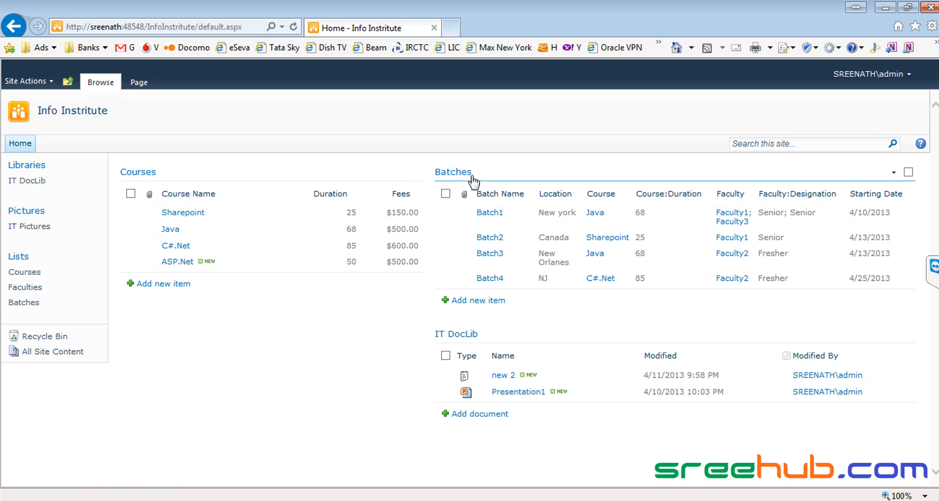
- Hide the Course:Duration column in the current view of the home page's Batches web part
{"action": "left_click", "coordinate": [895, 175]}
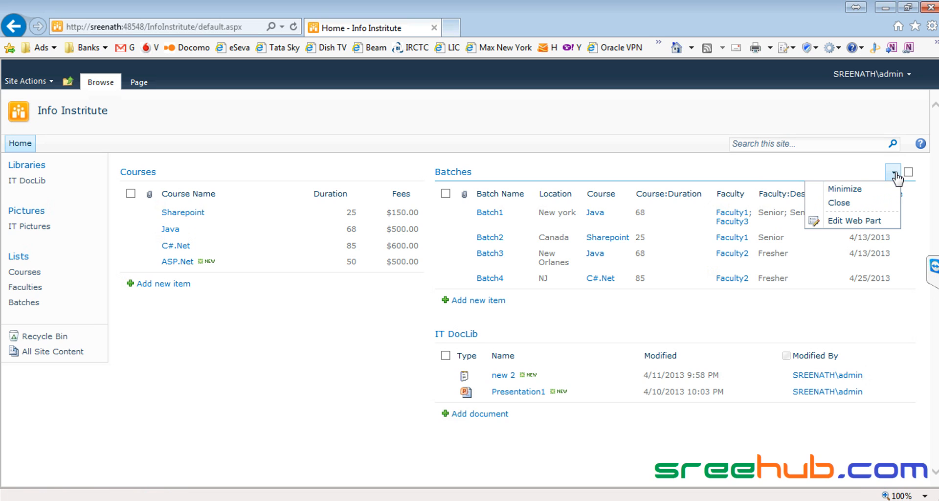
{"action": "left_click", "coordinate": [832, 223]}
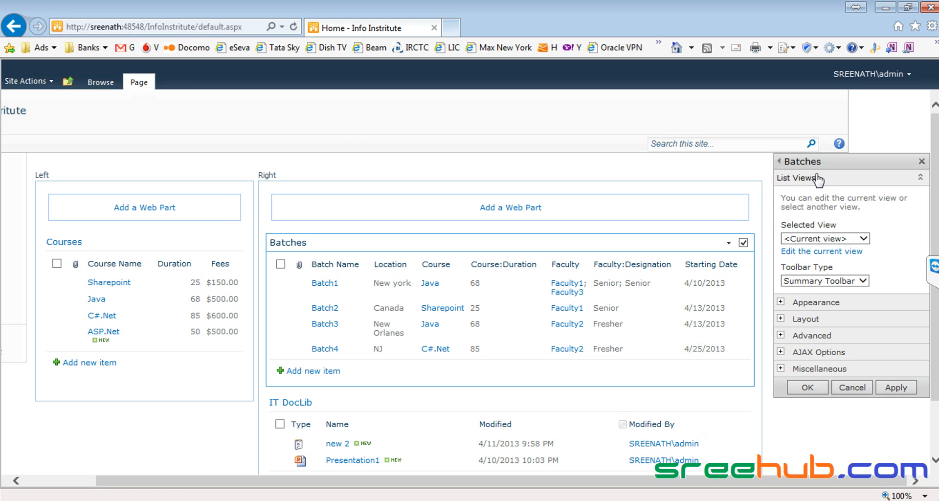
{"action": "left_click", "coordinate": [842, 241]}
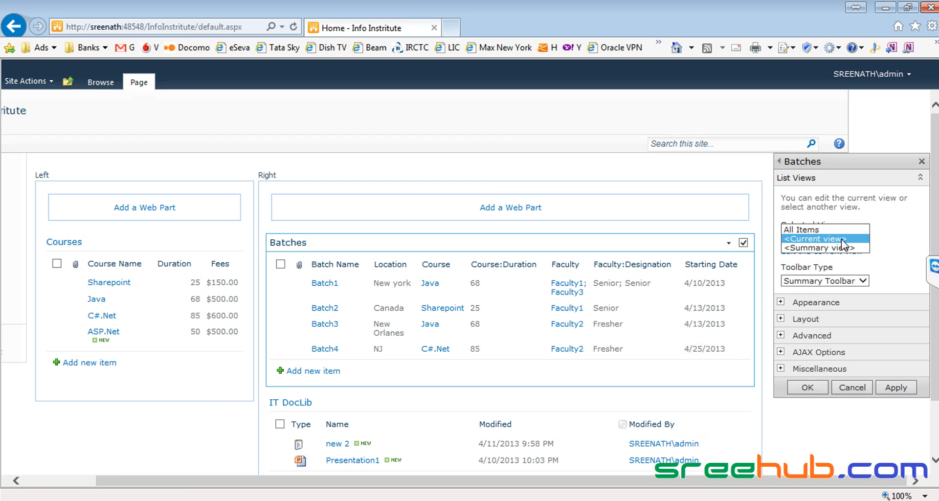
{"action": "left_click", "coordinate": [844, 240]}
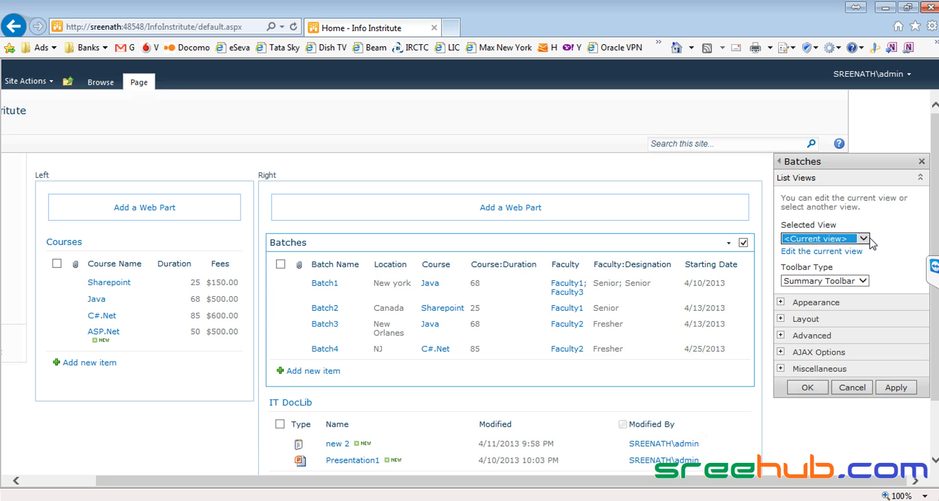
{"action": "left_click", "coordinate": [835, 252]}
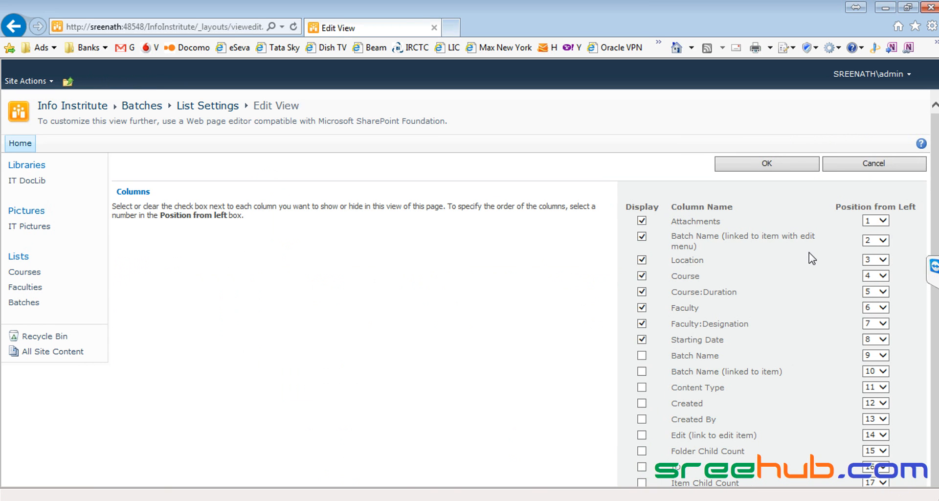
{"action": "scroll", "coordinate": [411, 257], "scroll_direction": "down", "scroll_amount": 15}
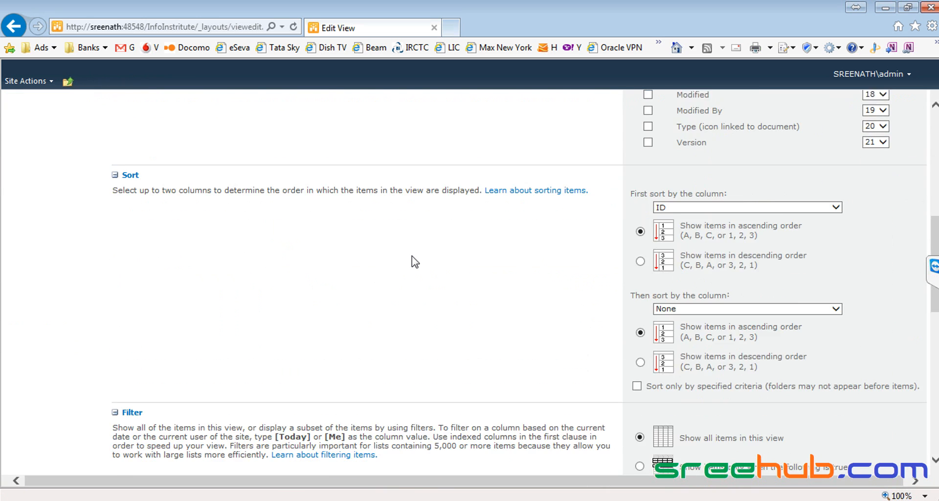
{"action": "scroll", "coordinate": [414, 262], "scroll_direction": "down", "scroll_amount": 3}
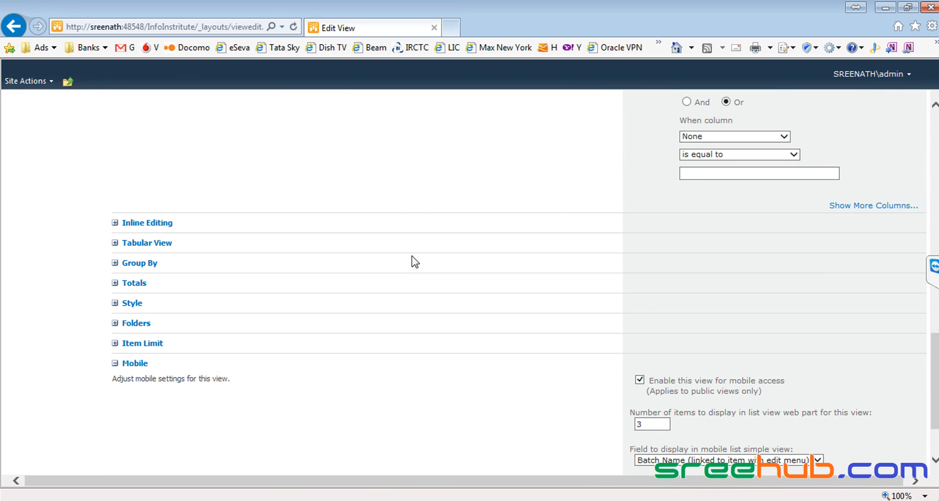
{"action": "scroll", "coordinate": [415, 262], "scroll_direction": "up", "scroll_amount": 18}
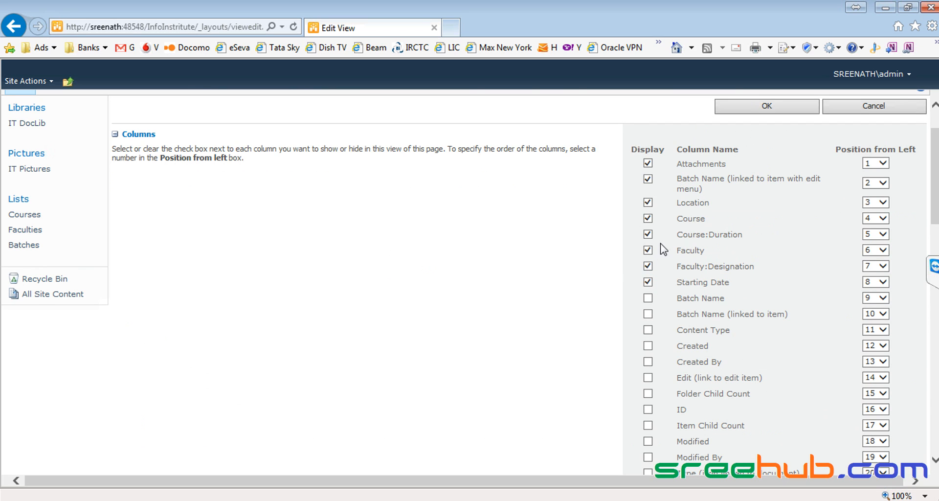
{"action": "left_click", "coordinate": [648, 235]}
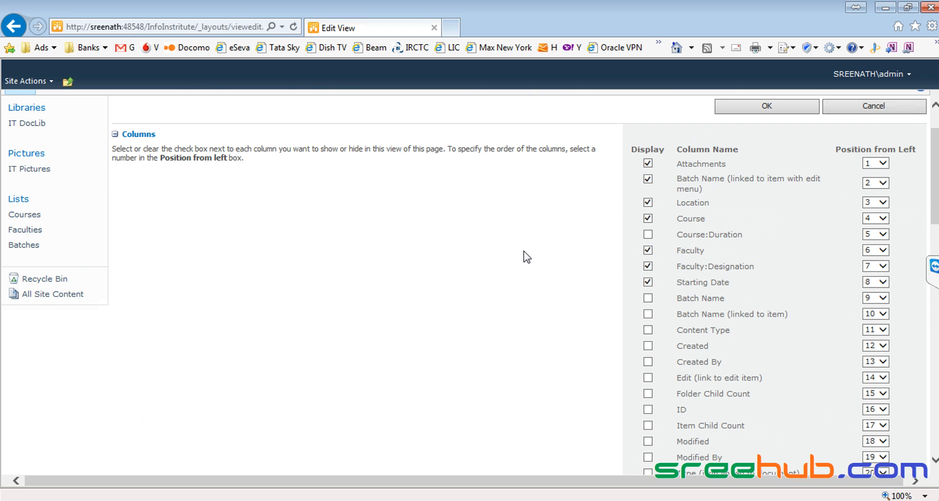
{"action": "left_click", "coordinate": [734, 110]}
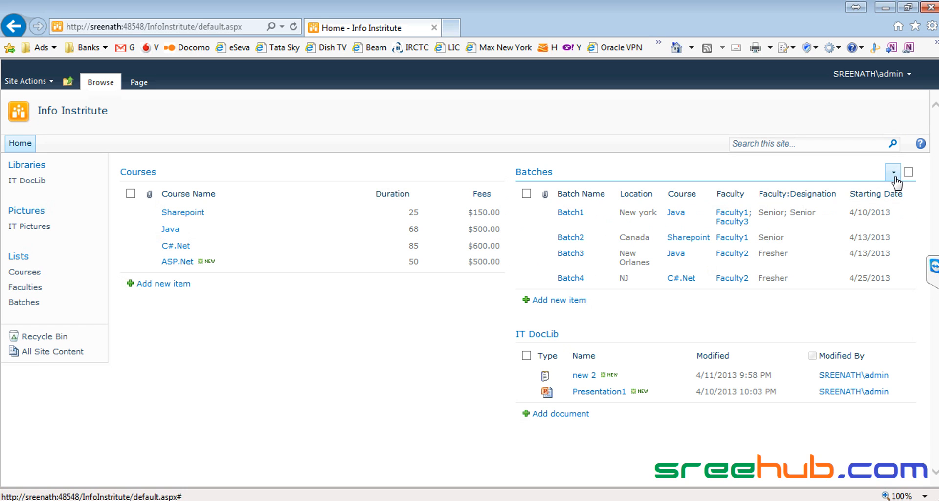
- Minimize the Batches, IT DocLib and Courses web parts on the home page
{"action": "left_click", "coordinate": [893, 172]}
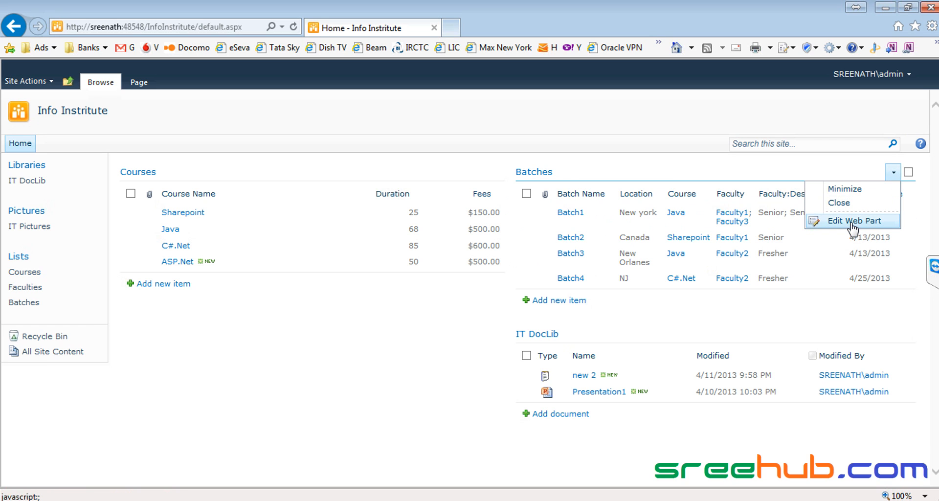
{"action": "left_click", "coordinate": [854, 192]}
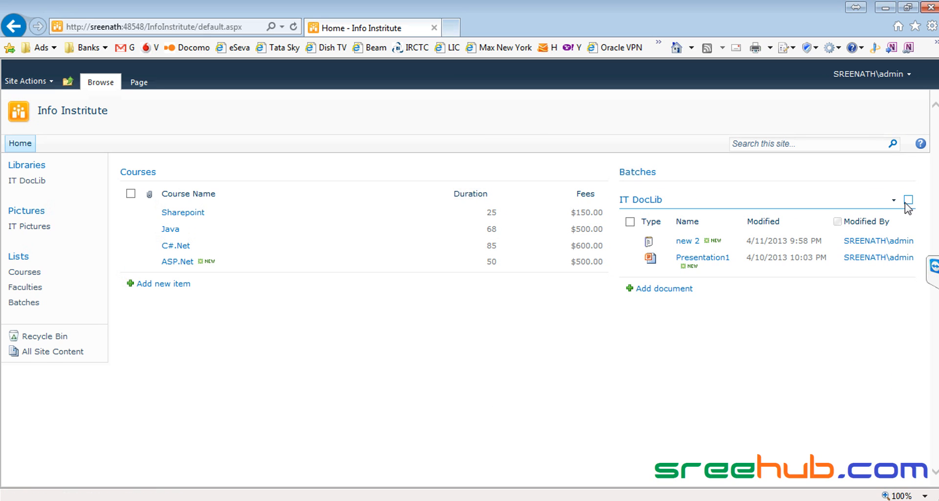
{"action": "left_click", "coordinate": [894, 199]}
{"action": "left_click", "coordinate": [854, 215]}
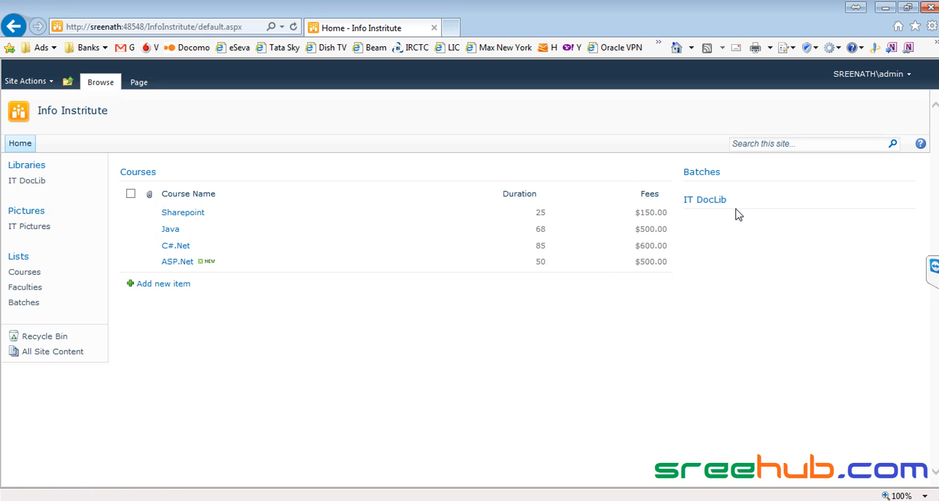
{"action": "left_click", "coordinate": [653, 172]}
{"action": "left_click", "coordinate": [636, 188]}
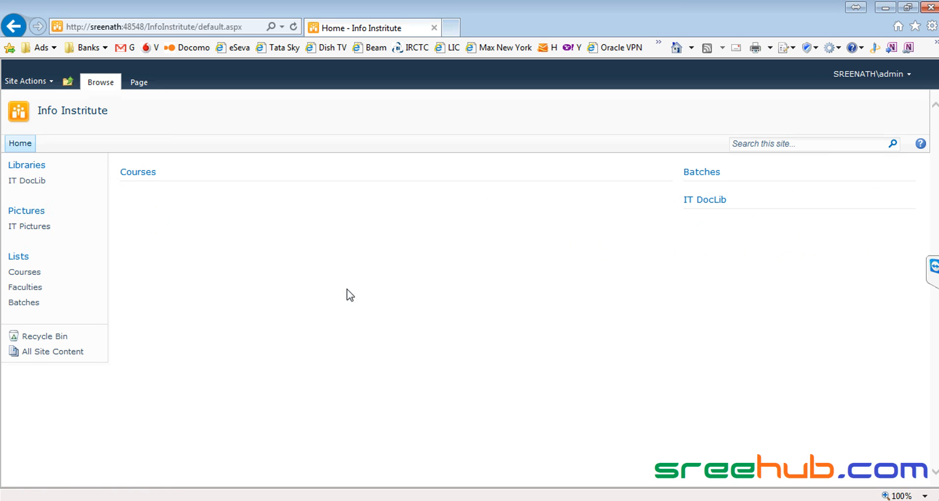
- Restore the minimized Courses, Batches and IT DocLib web parts
{"action": "left_click", "coordinate": [531, 175]}
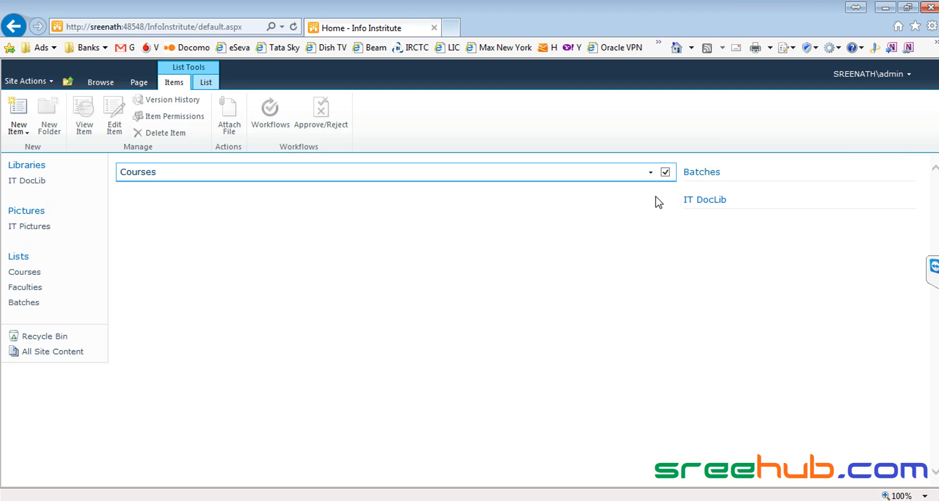
{"action": "left_click", "coordinate": [650, 172]}
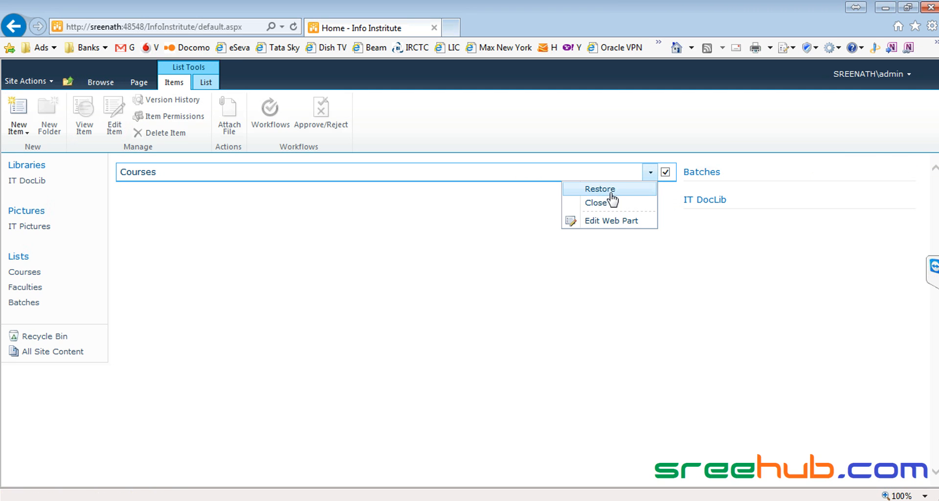
{"action": "left_click", "coordinate": [611, 193]}
{"action": "left_click", "coordinate": [451, 403]}
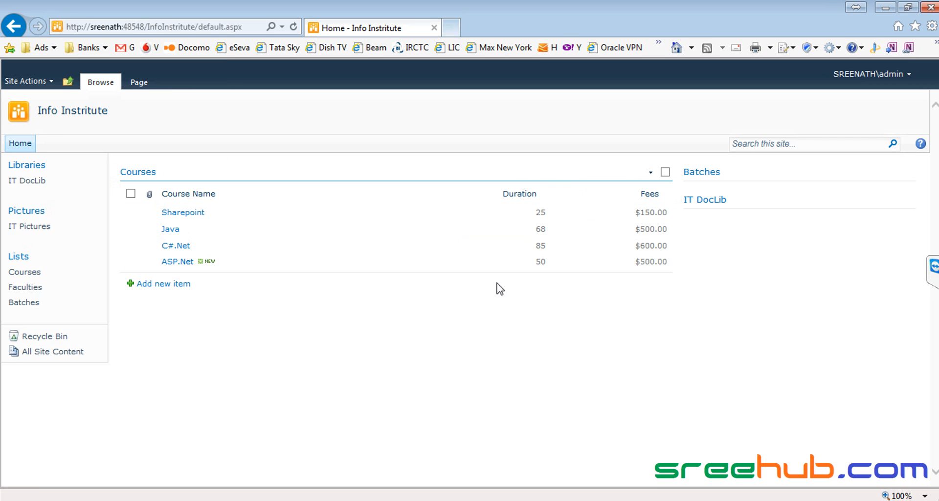
{"action": "left_click", "coordinate": [891, 176]}
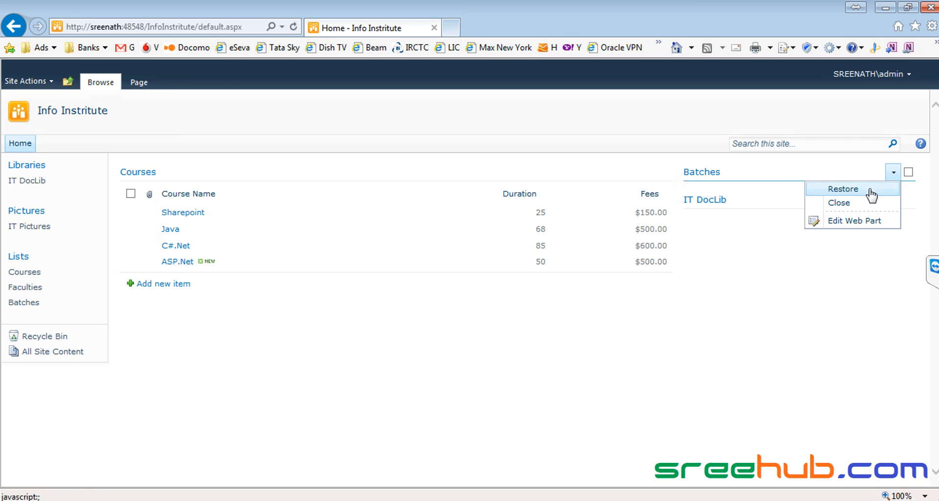
{"action": "left_click", "coordinate": [871, 192]}
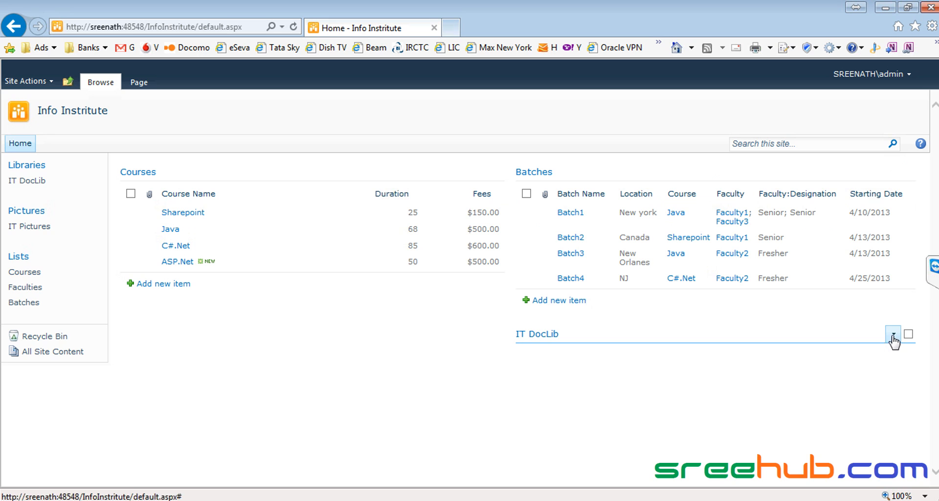
{"action": "left_click", "coordinate": [894, 334]}
{"action": "left_click", "coordinate": [878, 354]}
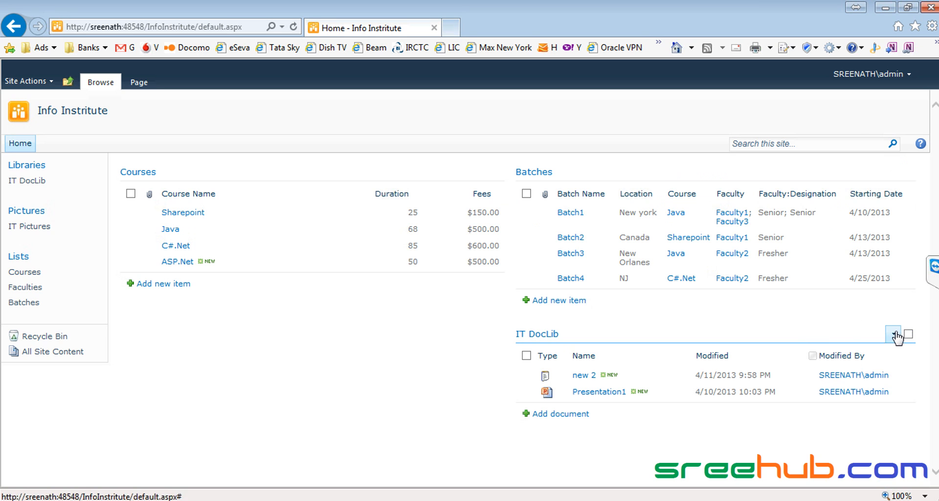
- Close the IT DocLib web part and reload the Info Instritute home page
{"action": "left_click", "coordinate": [894, 334]}
{"action": "left_click", "coordinate": [851, 366]}
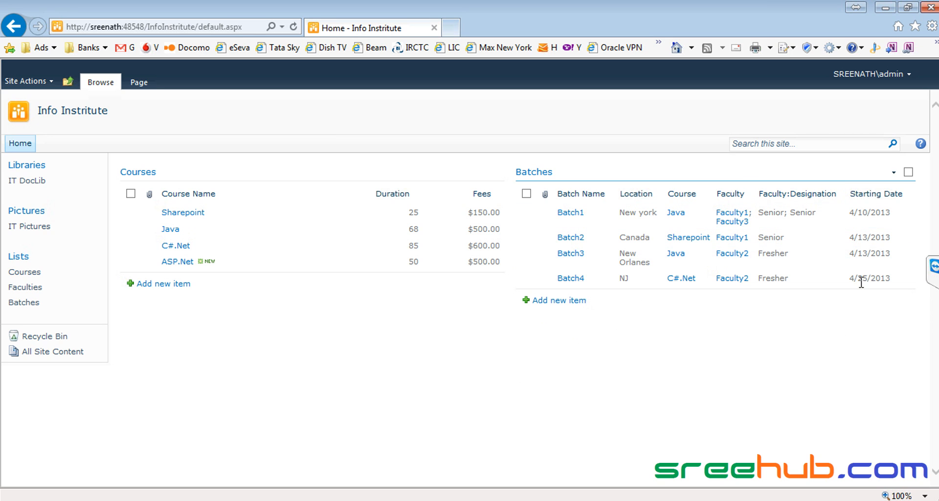
{"action": "left_click", "coordinate": [74, 113]}
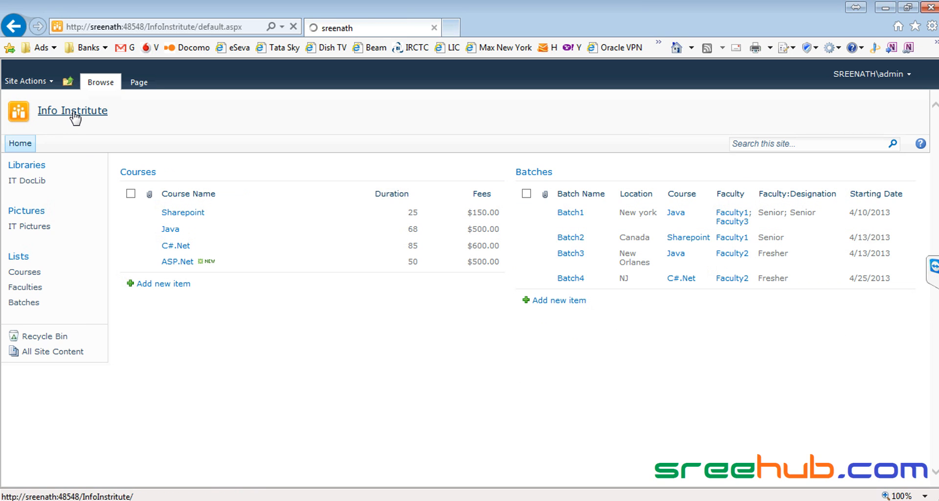
- Add the IT DocLib library web part to the page's Right zone and clear away the TeamViewer notice and panel
{"action": "left_click", "coordinate": [29, 81]}
{"action": "left_click", "coordinate": [51, 97]}
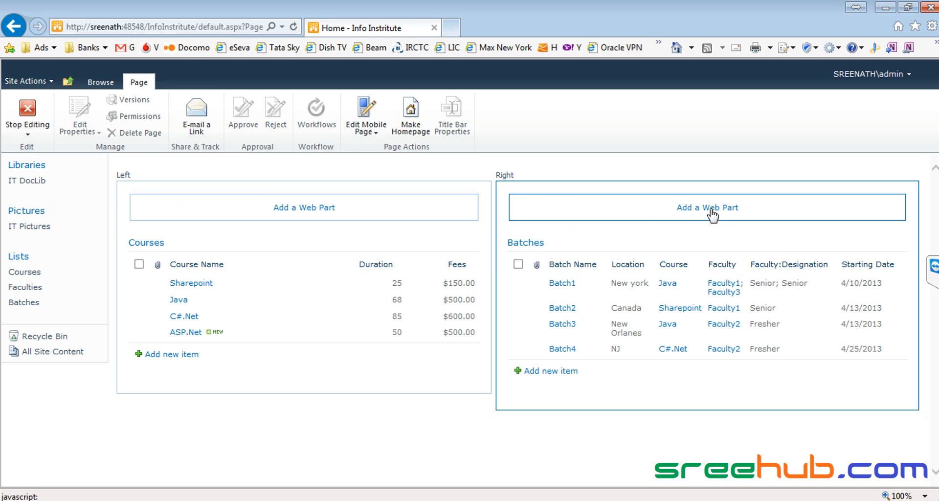
{"action": "left_click", "coordinate": [713, 208]}
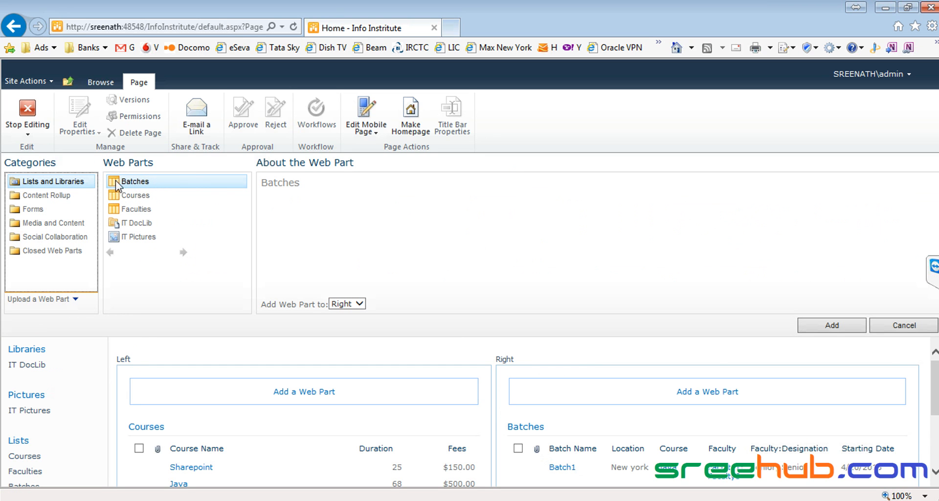
{"action": "left_click", "coordinate": [134, 225]}
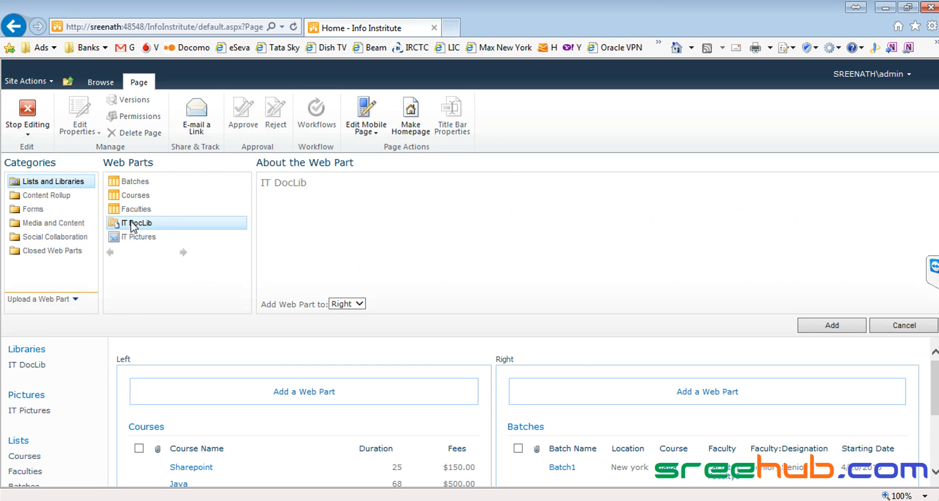
{"action": "left_click", "coordinate": [826, 326]}
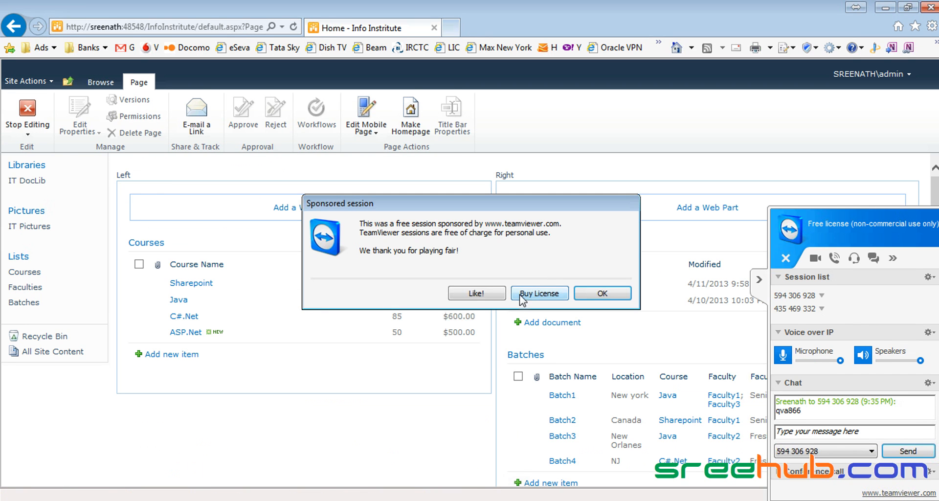
{"action": "left_click", "coordinate": [601, 296]}
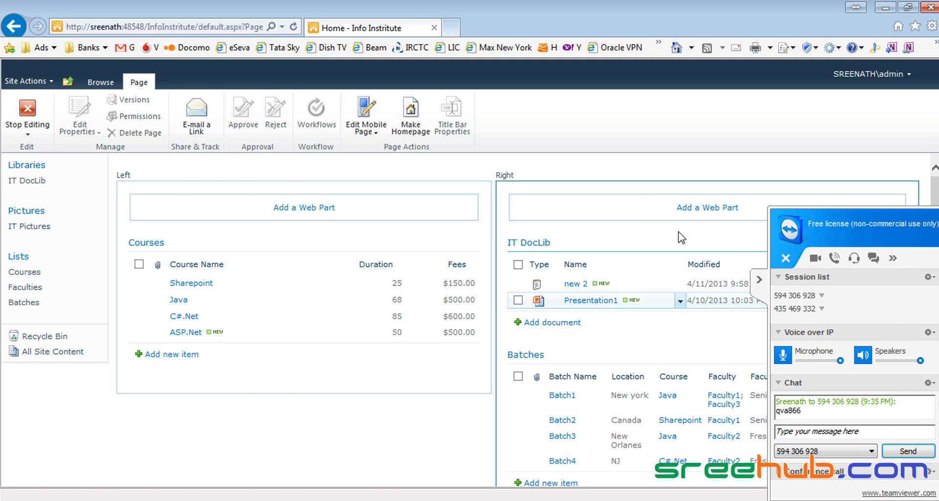
{"action": "left_click", "coordinate": [760, 280]}
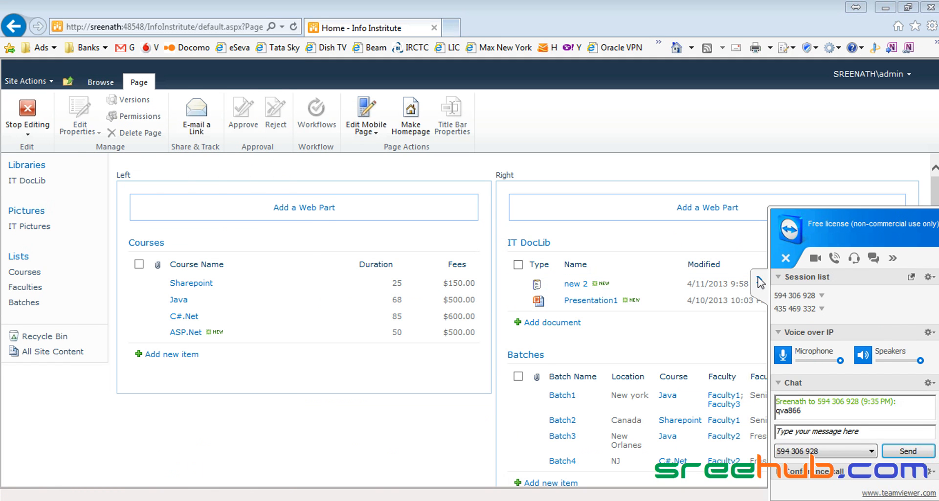
- Move the IT DocLib web part below Batches in the Right zone and stop editing the page
{"action": "scroll", "coordinate": [613, 210], "scroll_direction": "down", "scroll_amount": 2}
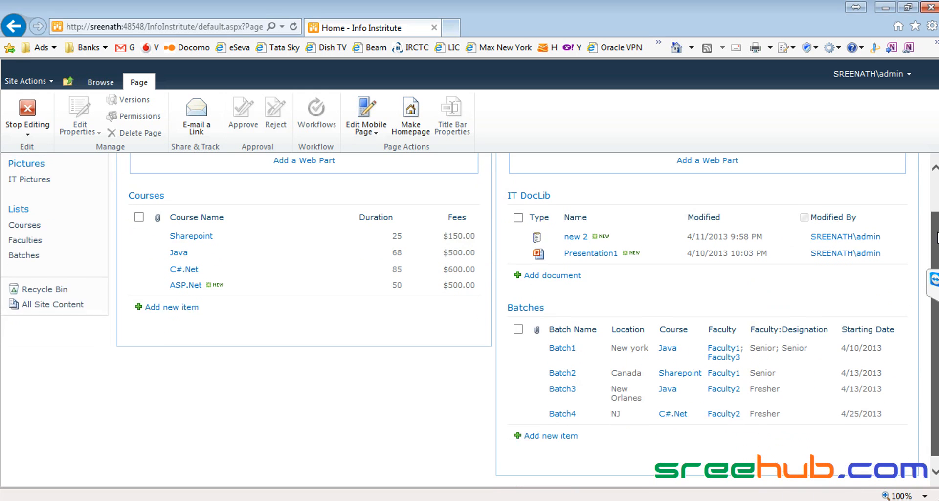
{"action": "left_click_drag", "start_coordinate": [584, 185], "coordinate": [580, 441]}
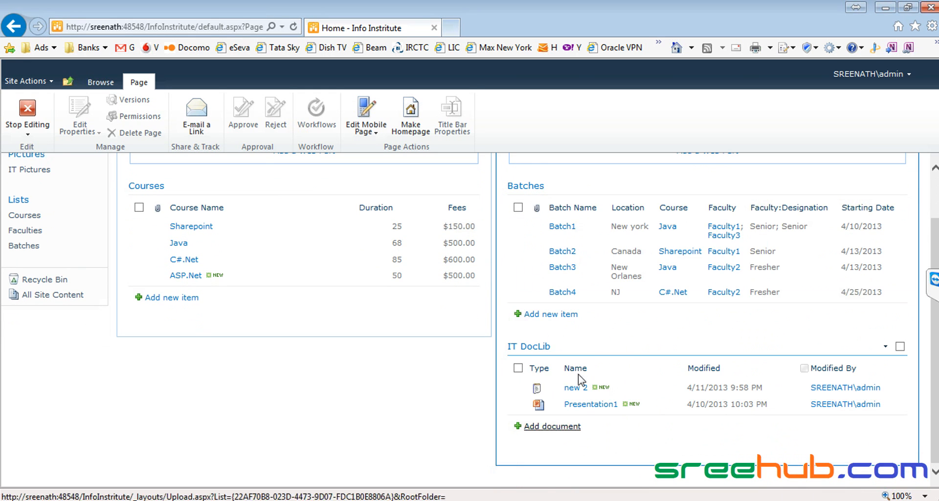
{"action": "left_click", "coordinate": [27, 128]}
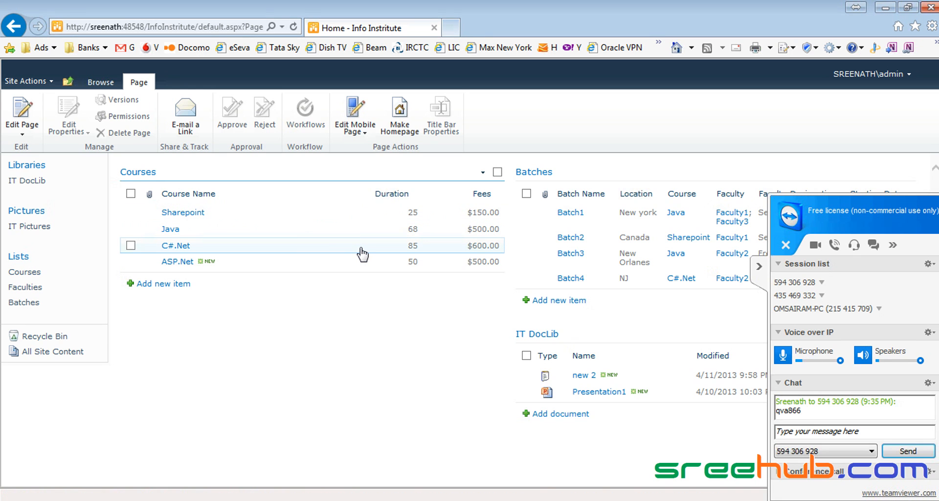
- Collapse the TeamViewer session panel and reopen the Info Instritute home page in its normal browsing view
{"action": "left_click", "coordinate": [600, 292]}
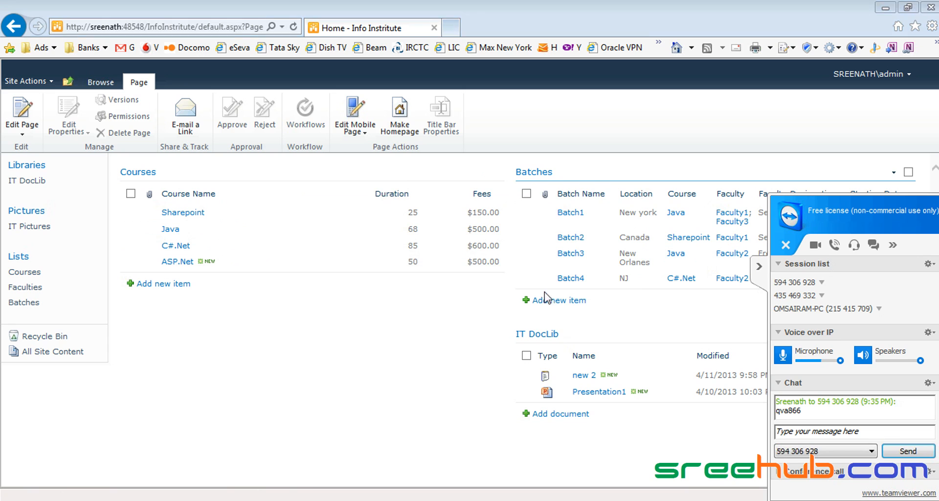
{"action": "left_click", "coordinate": [760, 268]}
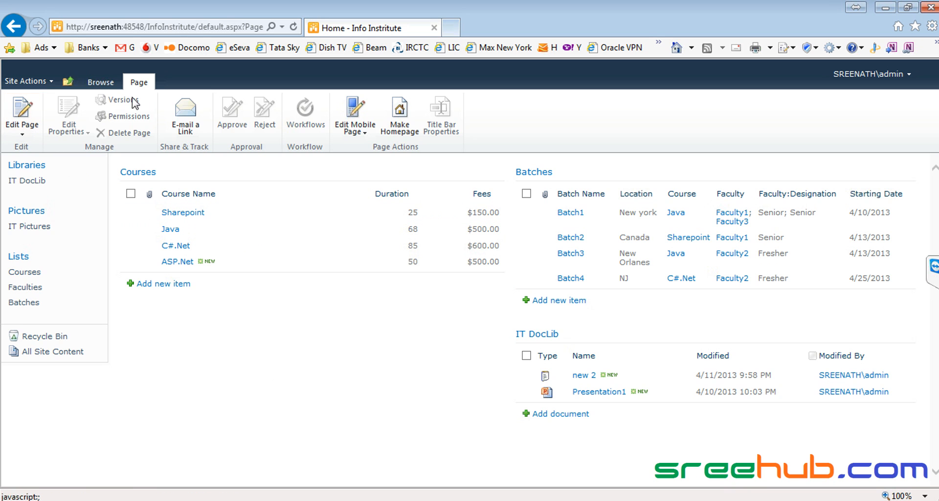
{"action": "left_click", "coordinate": [101, 83]}
{"action": "left_click", "coordinate": [61, 117]}
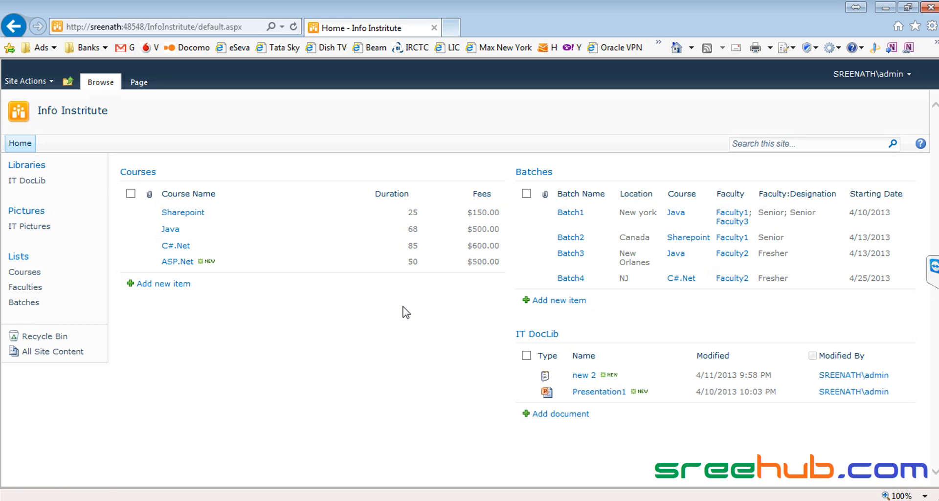
{"action": "left_click_drag", "start_coordinate": [129, 109], "coordinate": [49, 118]}
{"action": "left_click", "coordinate": [184, 361]}
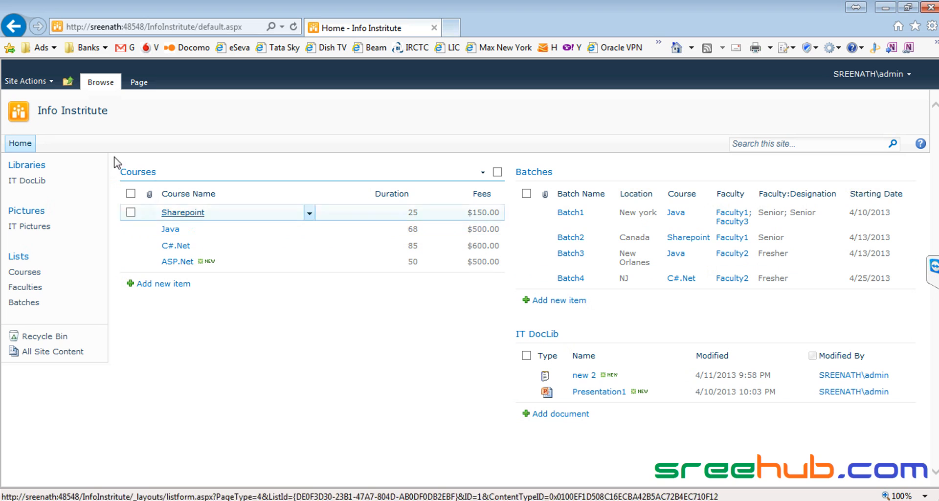
- Open the home page for editing and add the Content Editor web part from the Media and Content category to the Left zone
{"action": "left_click", "coordinate": [26, 81]}
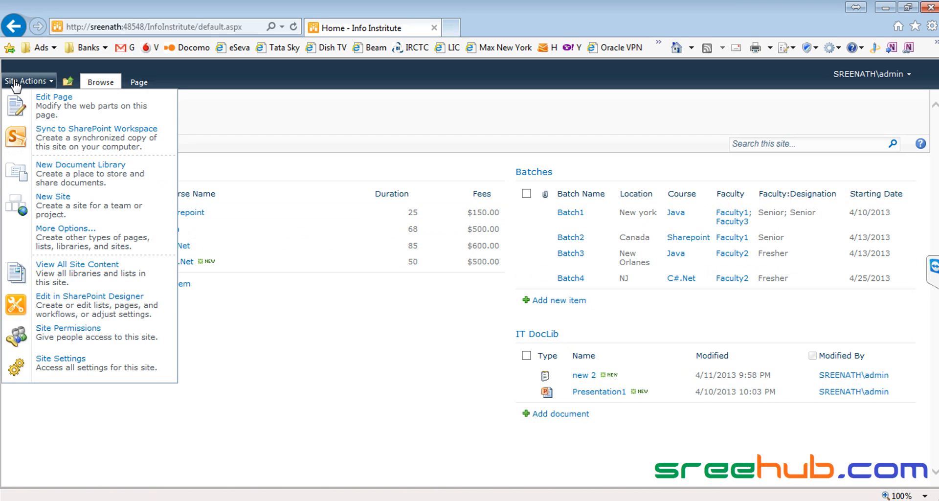
{"action": "left_click", "coordinate": [80, 107]}
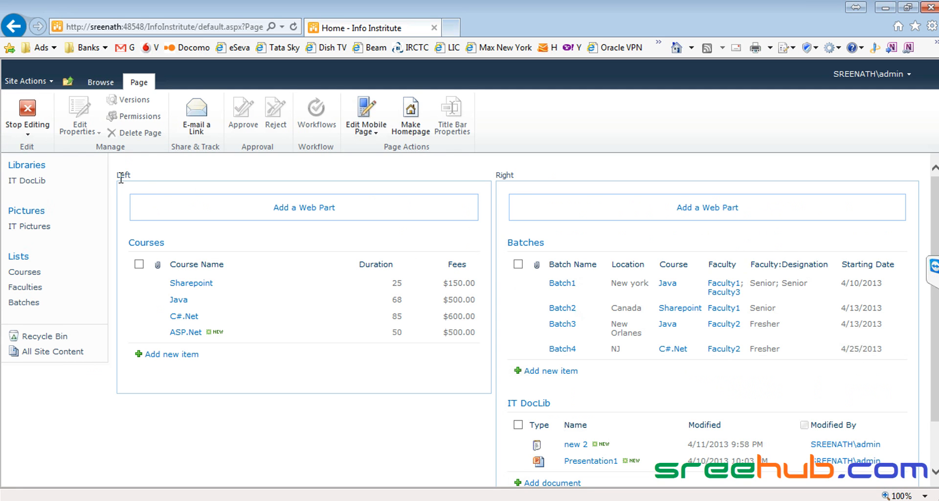
{"action": "left_click", "coordinate": [294, 208]}
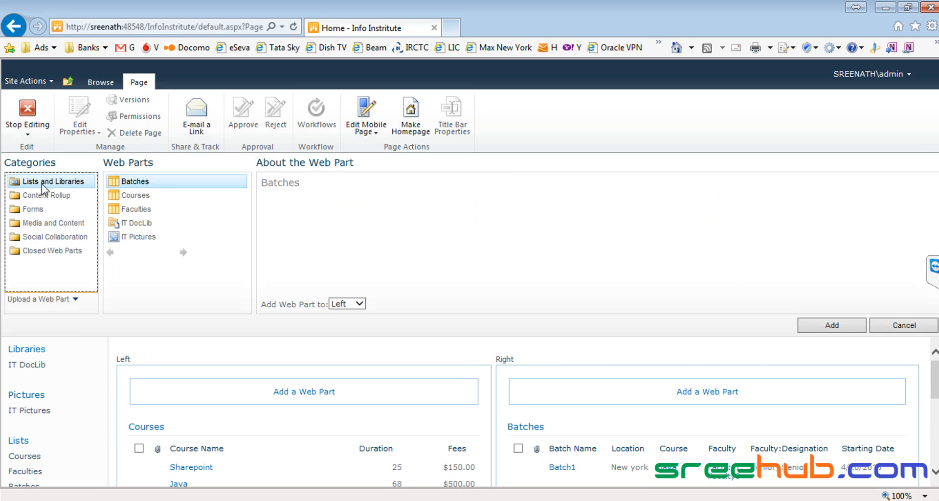
{"action": "left_click", "coordinate": [59, 196]}
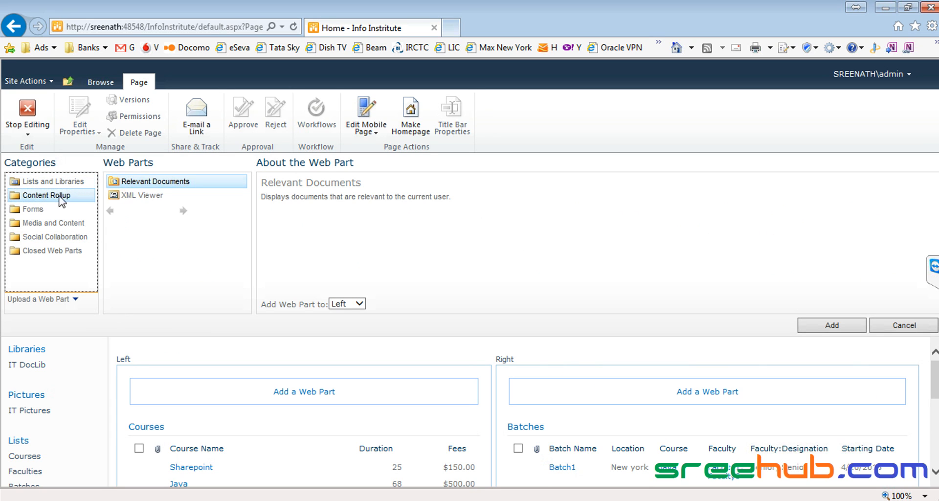
{"action": "left_click", "coordinate": [54, 211]}
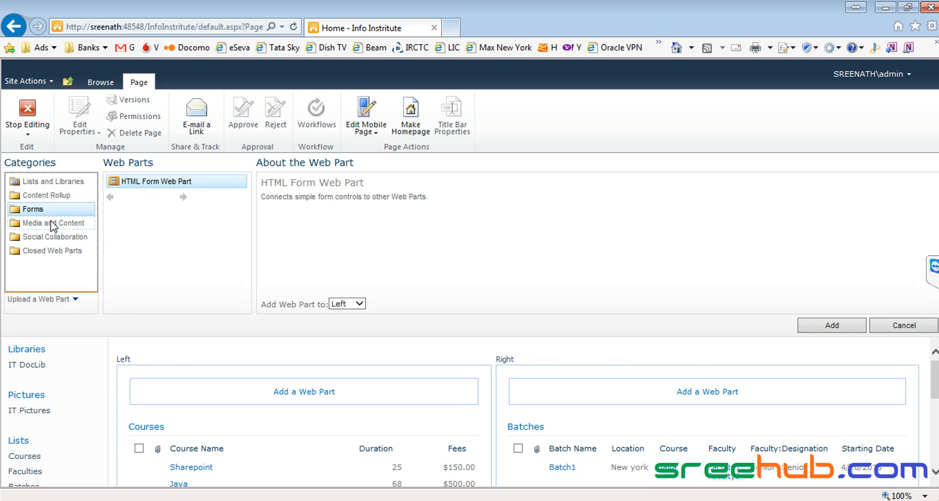
{"action": "left_click", "coordinate": [54, 225]}
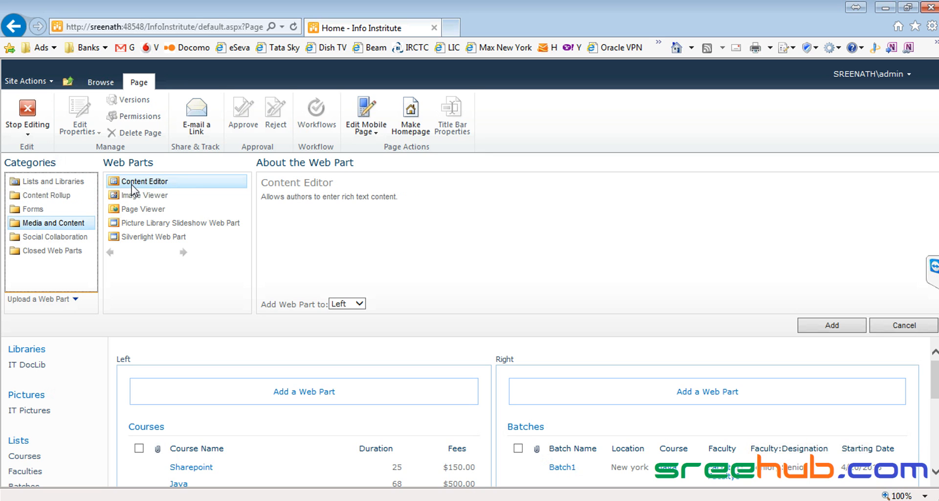
{"action": "left_click", "coordinate": [153, 185]}
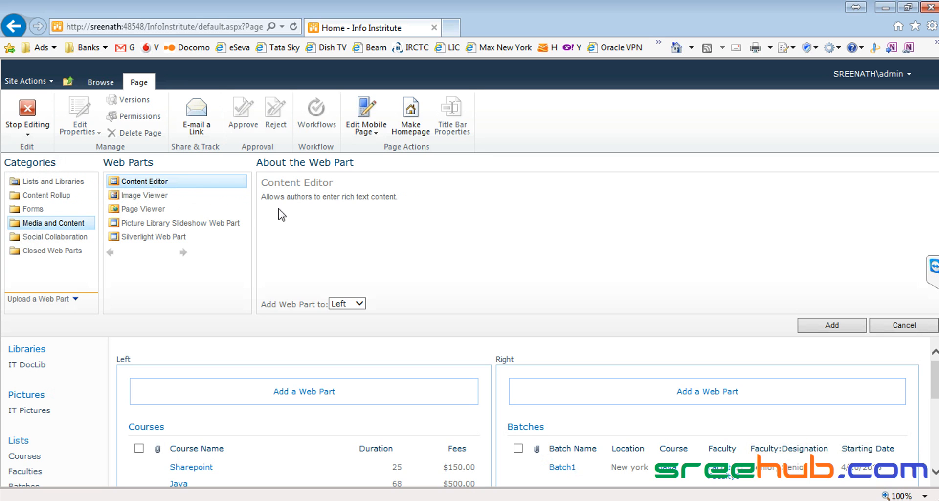
{"action": "left_click_drag", "start_coordinate": [298, 198], "coordinate": [402, 197]}
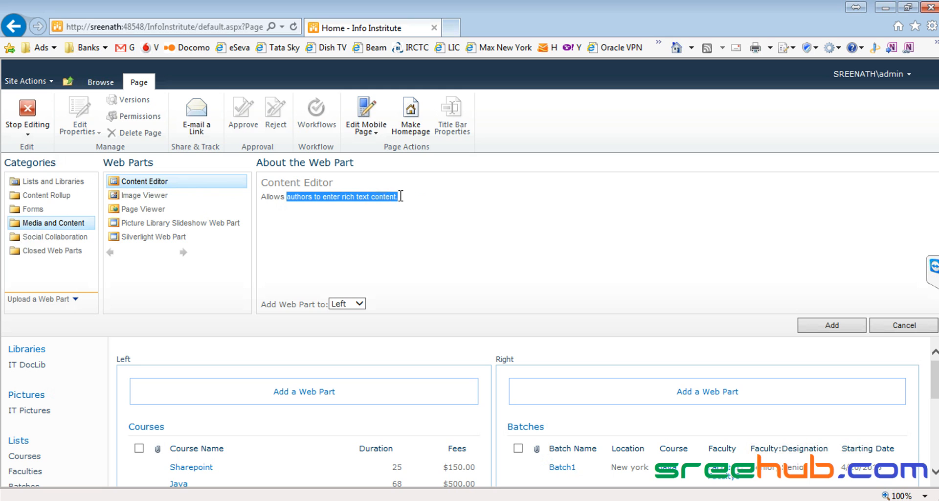
{"action": "double_click", "coordinate": [363, 196]}
{"action": "left_click_drag", "start_coordinate": [261, 196], "coordinate": [370, 197]}
{"action": "left_click", "coordinate": [817, 327]}
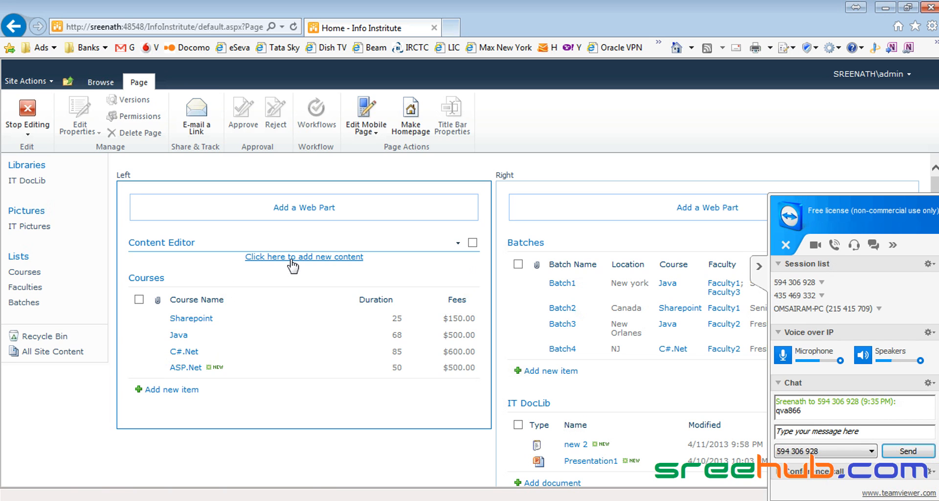
- Collapse the TeamViewer panel and enter "Welcome to Info Institute" below a blank line in the Content Editor web part
{"action": "left_click", "coordinate": [293, 265]}
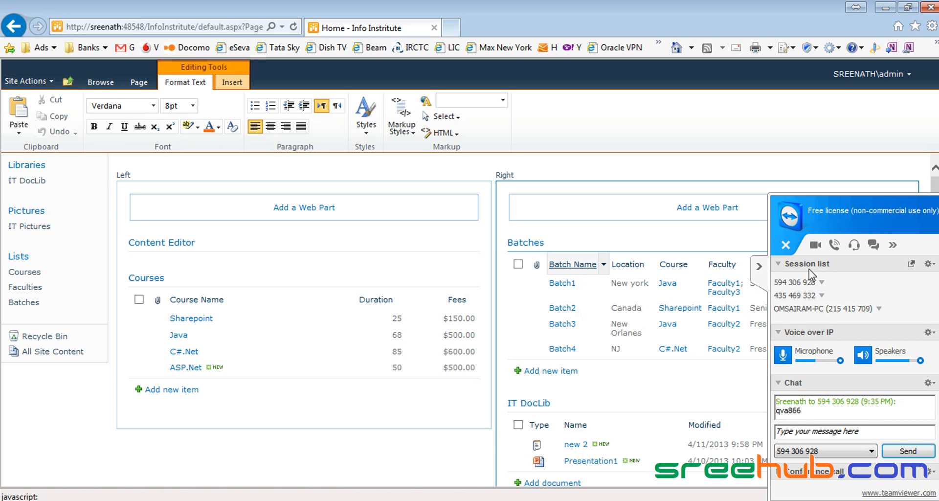
{"action": "left_click", "coordinate": [759, 266]}
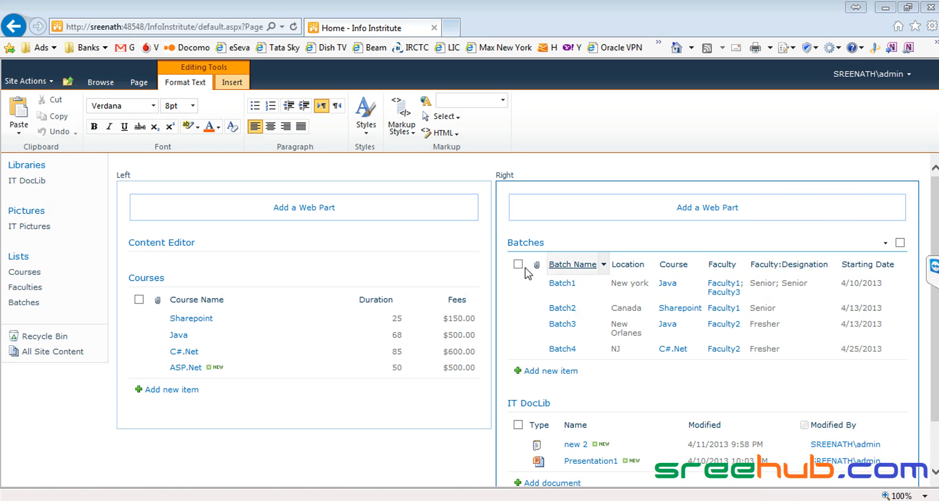
{"action": "left_click", "coordinate": [399, 256]}
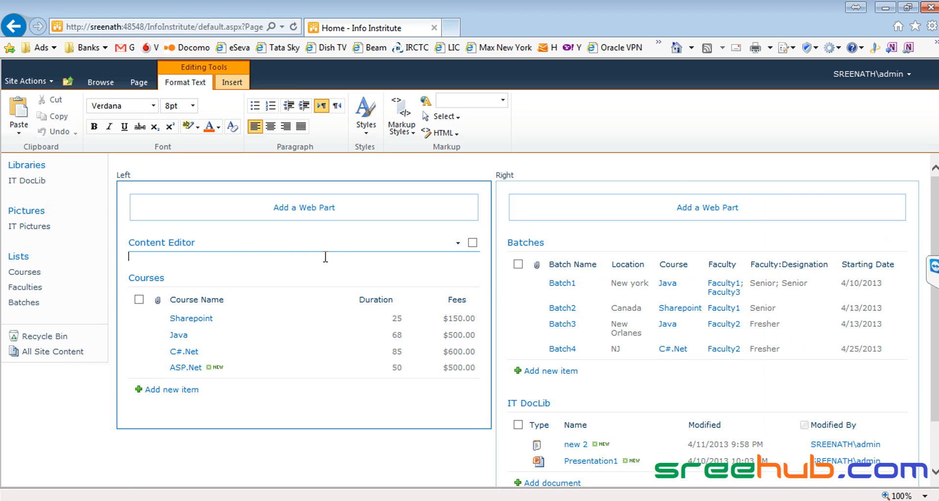
{"action": "key", "text": "Return"}
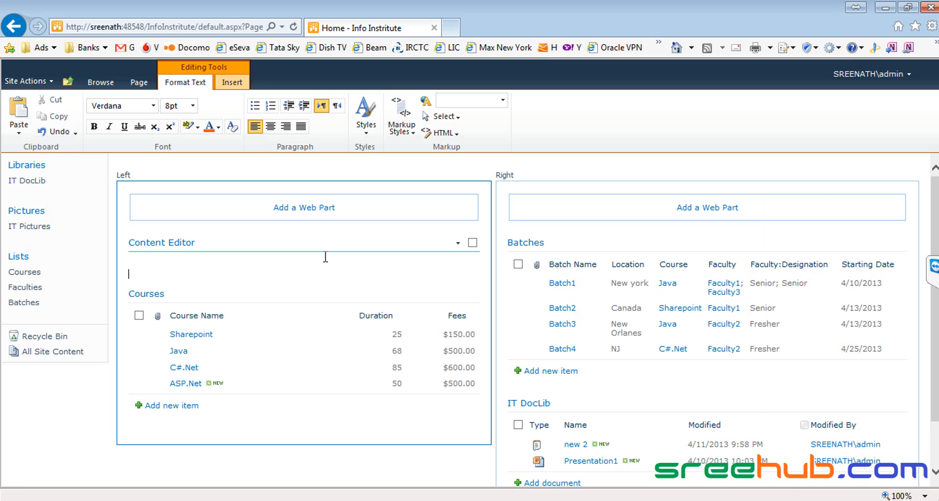
{"action": "type", "text": "Welcome to Info Institute"}
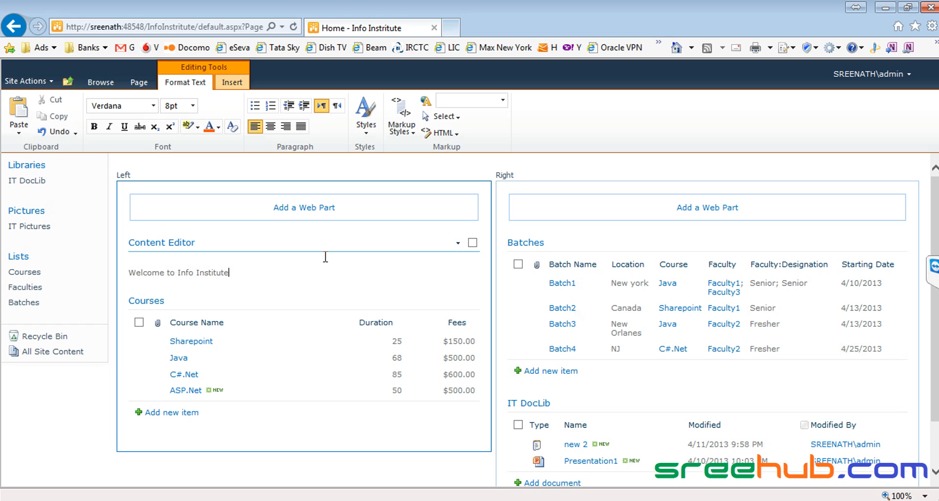
- Format the whole welcome text in the Content Editor with a dark pink theme colour, 18 pt size and the Verdana font
{"action": "key", "text": "ctrl+a"}
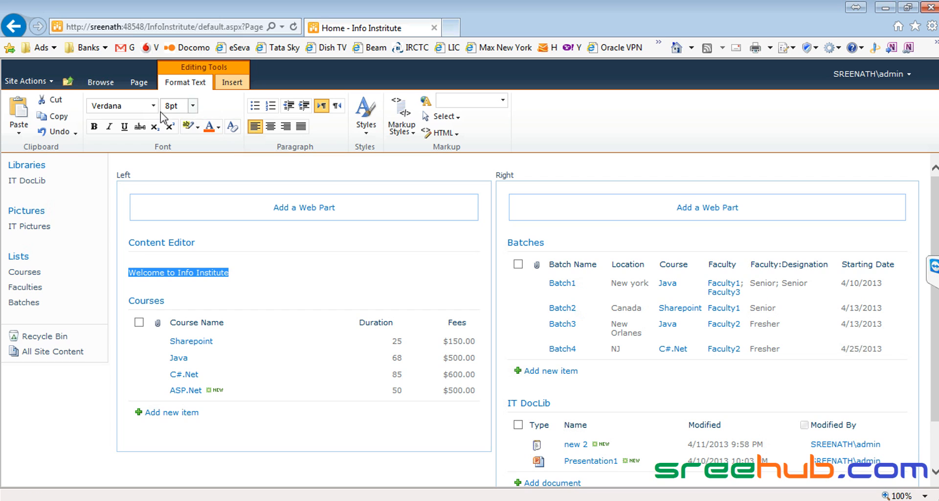
{"action": "left_click", "coordinate": [218, 127]}
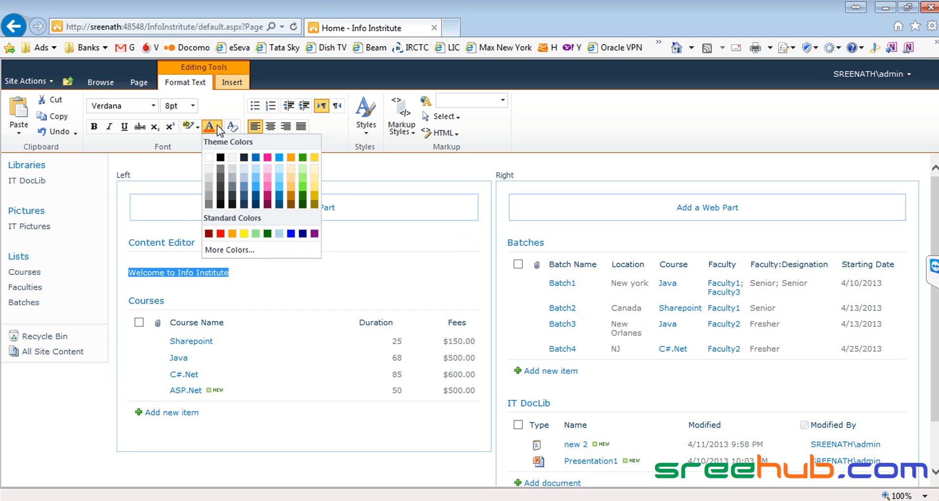
{"action": "left_click", "coordinate": [270, 197]}
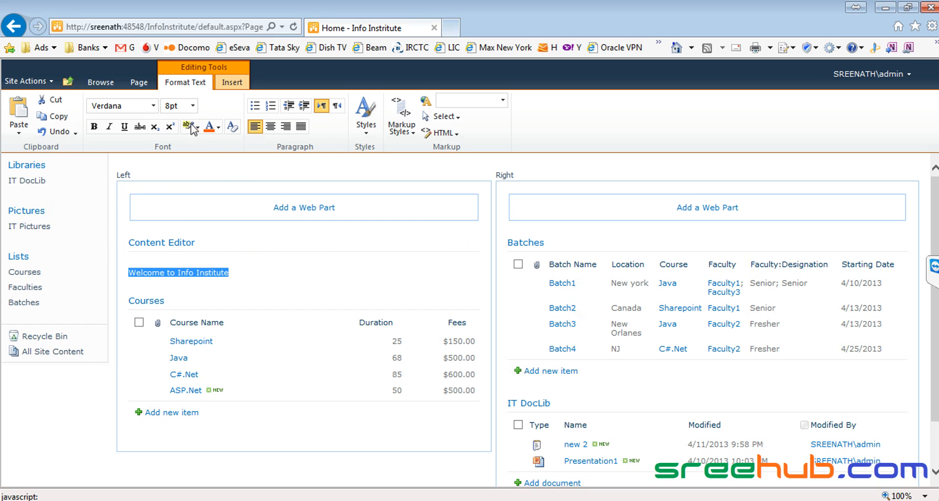
{"action": "left_click", "coordinate": [192, 106]}
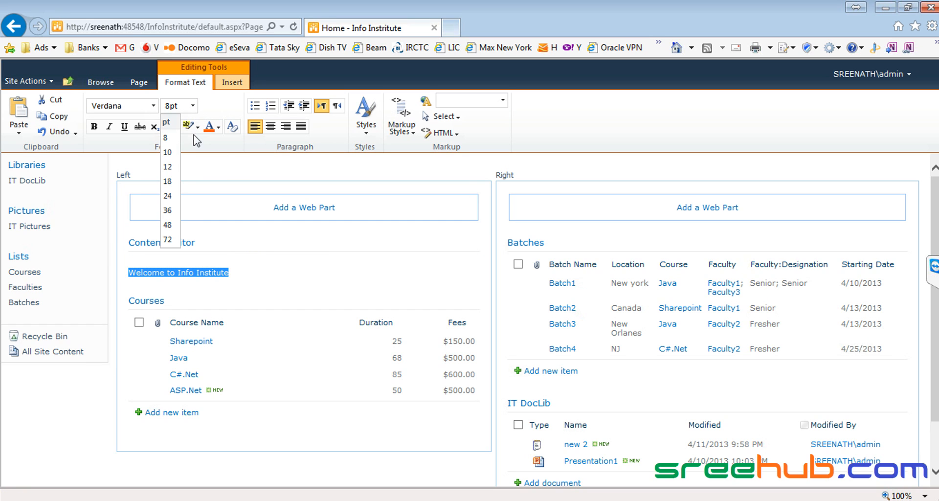
{"action": "left_click", "coordinate": [170, 182]}
{"action": "left_click", "coordinate": [153, 105]}
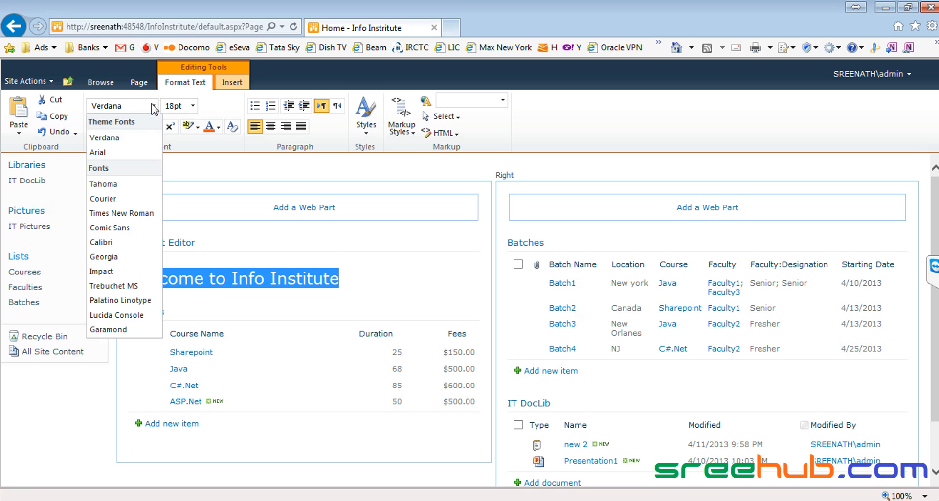
{"action": "left_click", "coordinate": [138, 143]}
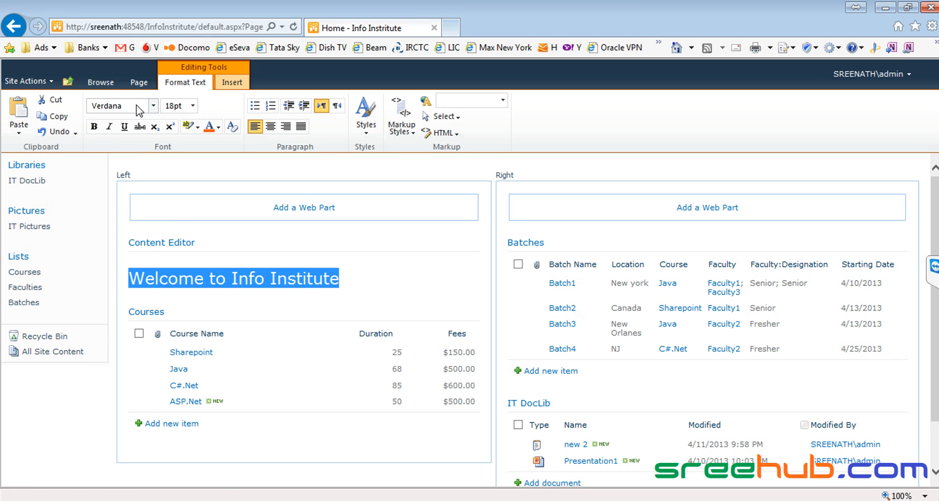
- Stop editing the home page and view the welcome text in the Content Editor web part
{"action": "left_click", "coordinate": [139, 83]}
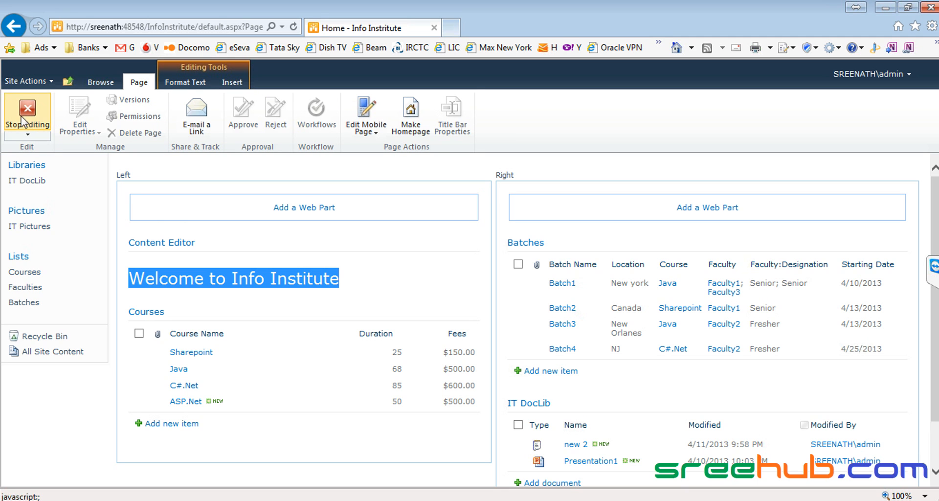
{"action": "left_click", "coordinate": [25, 272]}
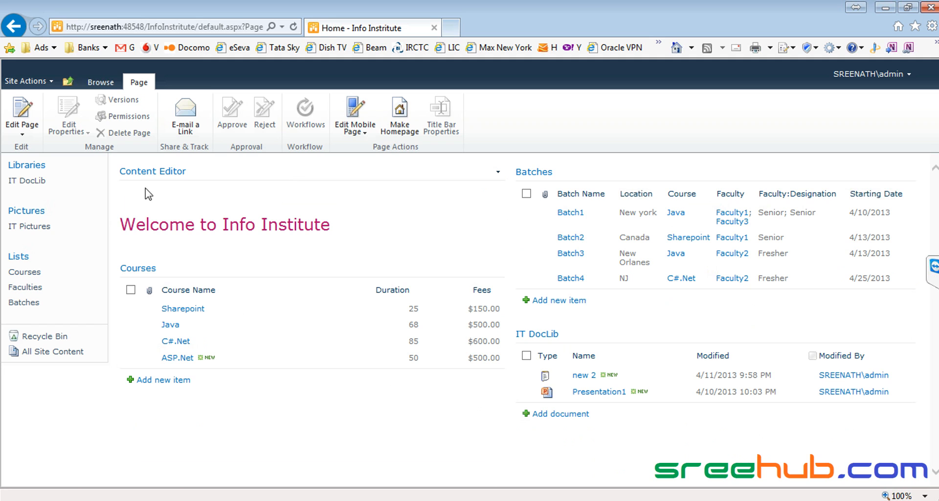
{"action": "triple_click", "coordinate": [353, 218]}
{"action": "left_click", "coordinate": [374, 214]}
{"action": "triple_click", "coordinate": [347, 229]}
{"action": "left_click", "coordinate": [195, 219]}
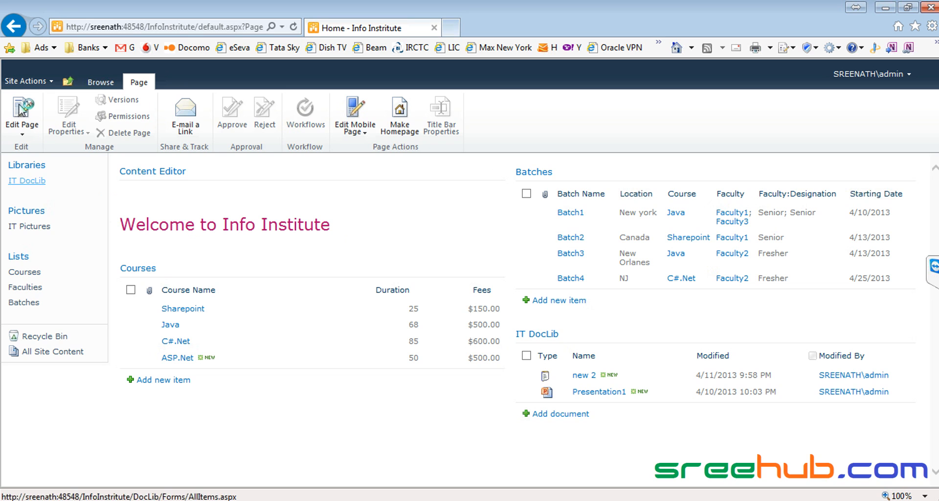
- Reopen the home page for editing and set the Content Editor's welcome text to 10 pt
{"action": "left_click", "coordinate": [10, 96]}
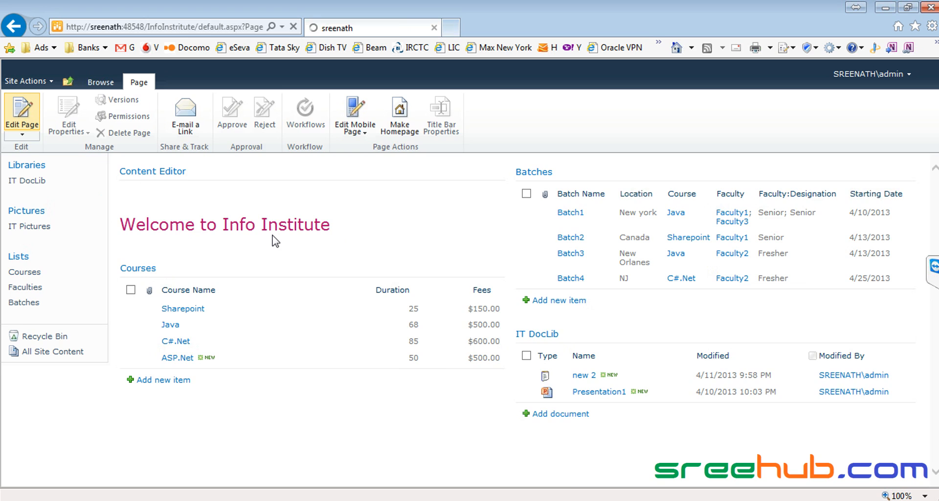
{"action": "left_click", "coordinate": [183, 272]}
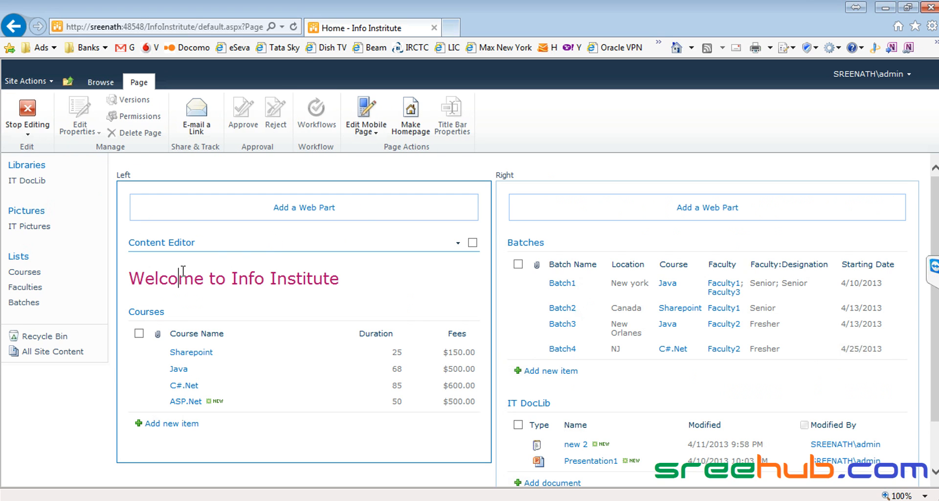
{"action": "double_click", "coordinate": [240, 277]}
{"action": "left_click", "coordinate": [240, 278]}
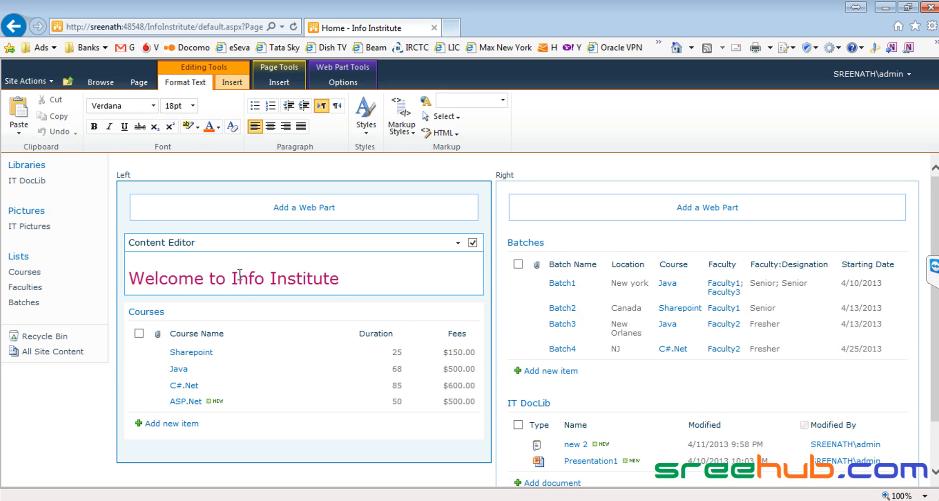
{"action": "triple_click", "coordinate": [240, 274]}
{"action": "left_click", "coordinate": [193, 106]}
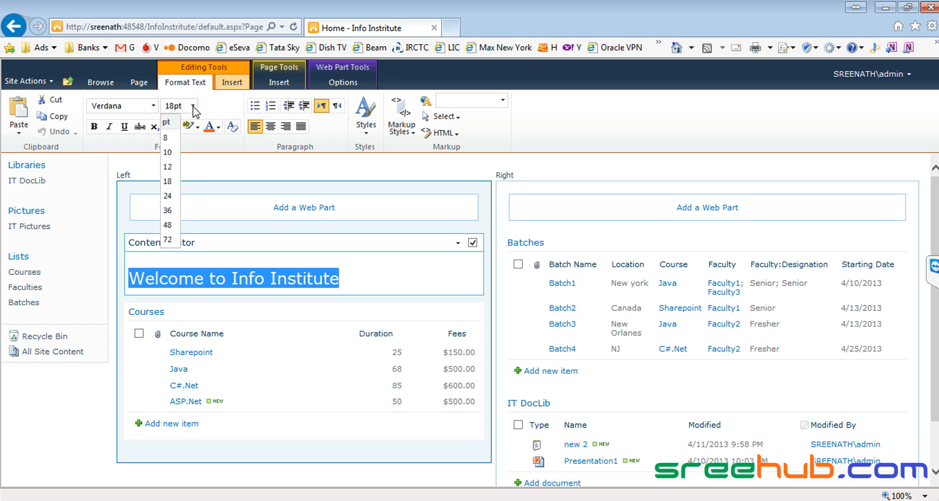
{"action": "left_click", "coordinate": [168, 152]}
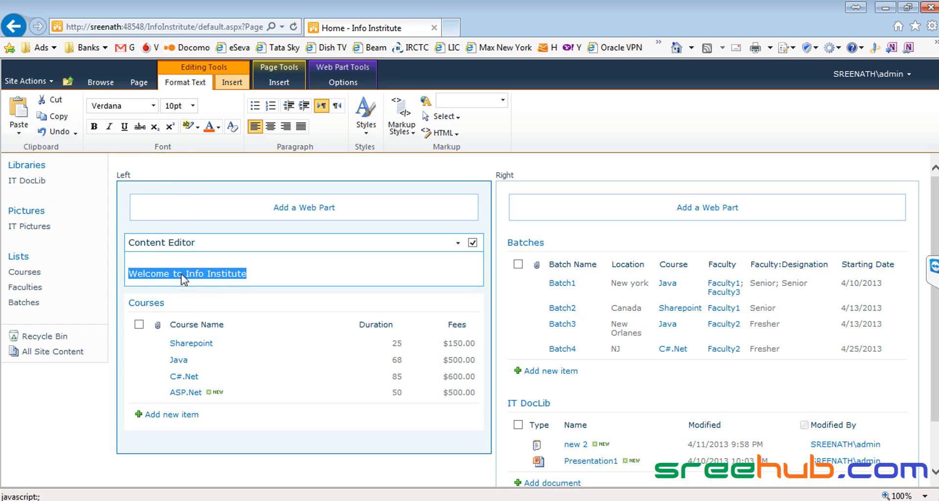
- Append " !" to the welcome text and add the line "Out mission is to make you lead you career in IT field." below it
{"action": "left_click", "coordinate": [231, 274]}
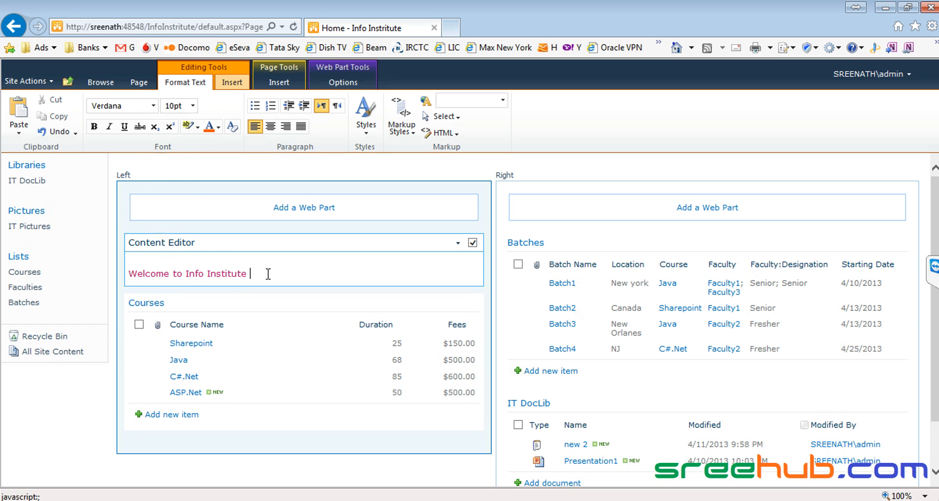
{"action": "key", "text": "Return"}
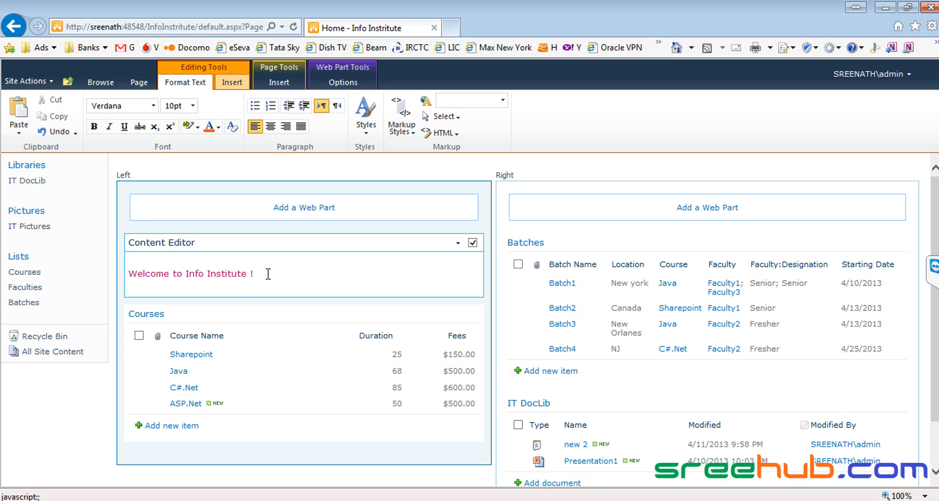
{"action": "key", "text": "Return"}
{"action": "type", "text": "T"}
{"action": "key", "text": "BackSpace"}
{"action": "type", "text": "Ou"}
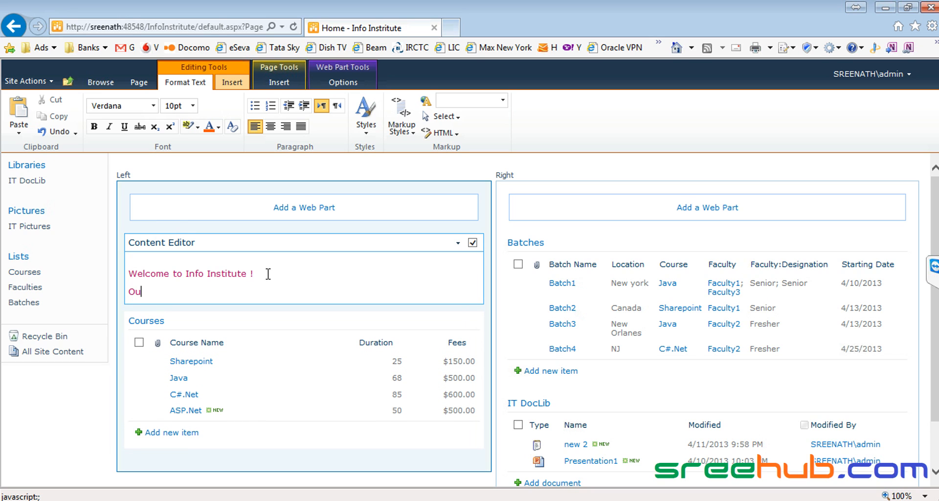
{"action": "type", "text": "t mission is to make yo"}
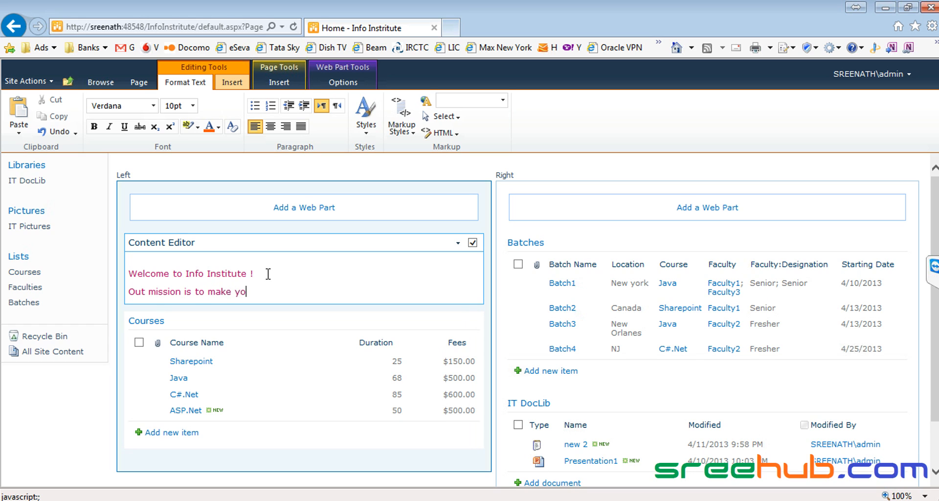
{"action": "type", "text": "u lead you career in IT "}
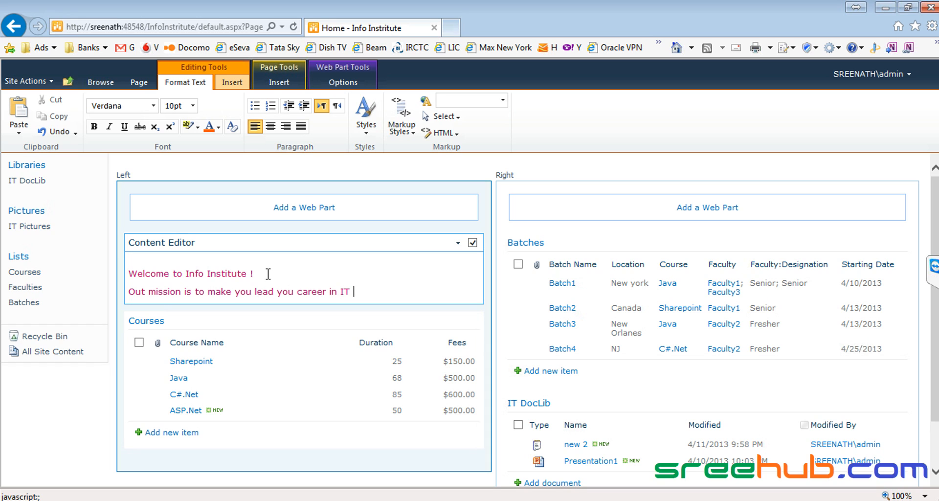
{"action": "type", "text": "field."}
{"action": "key", "text": "Return"}
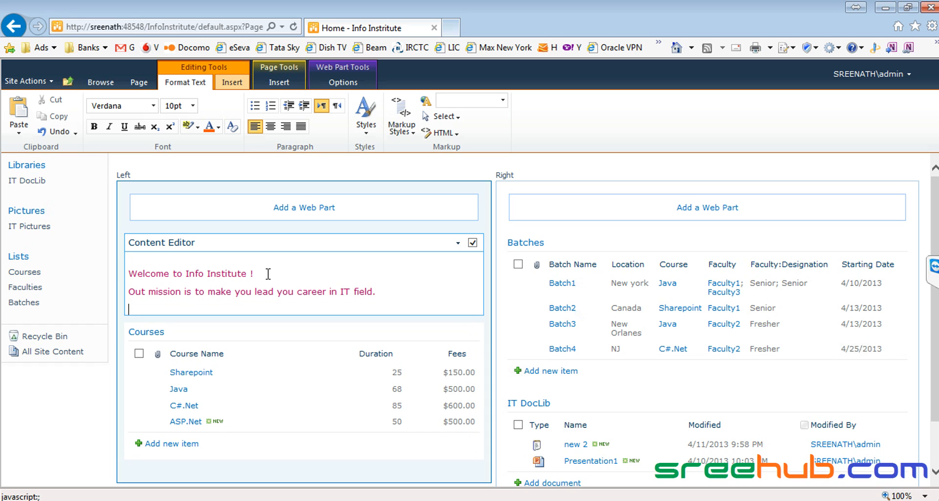
- Add two placeholder lines reading "asdasdasd" below the mission sentence in the Content Editor
{"action": "type", "text": "asdasdad"}
{"action": "key", "text": "Return"}
{"action": "type", "text": "asdasdad"}
{"action": "key", "text": "Return"}
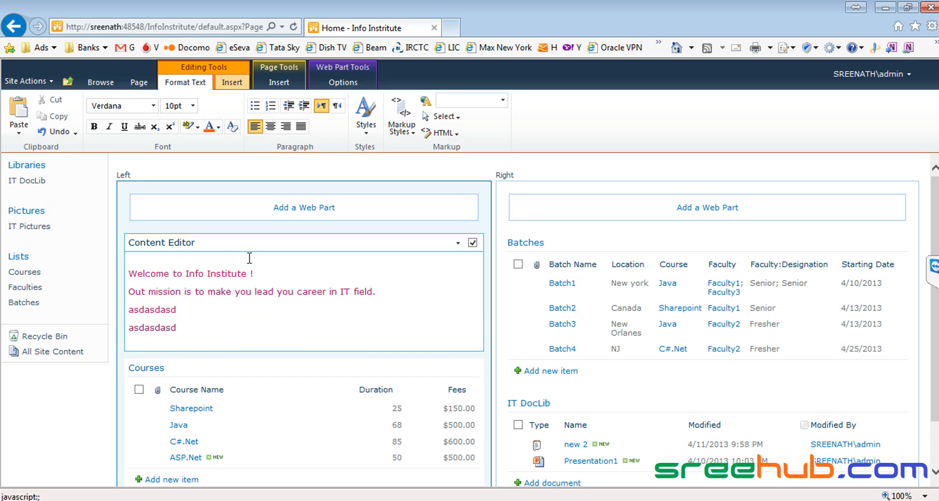
- Stop editing the home page and look over the Content Editor's welcome text
{"action": "left_click", "coordinate": [139, 83]}
{"action": "left_click", "coordinate": [27, 114]}
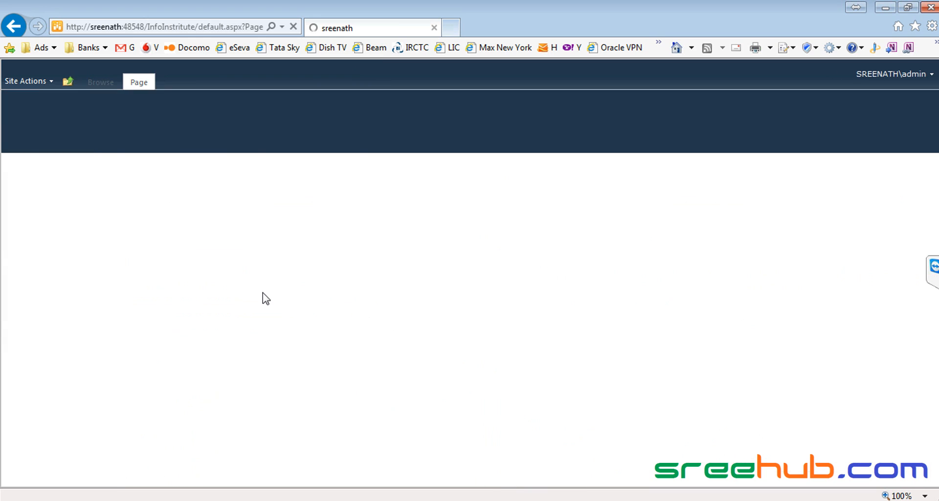
{"action": "left_click_drag", "start_coordinate": [177, 279], "coordinate": [125, 220]}
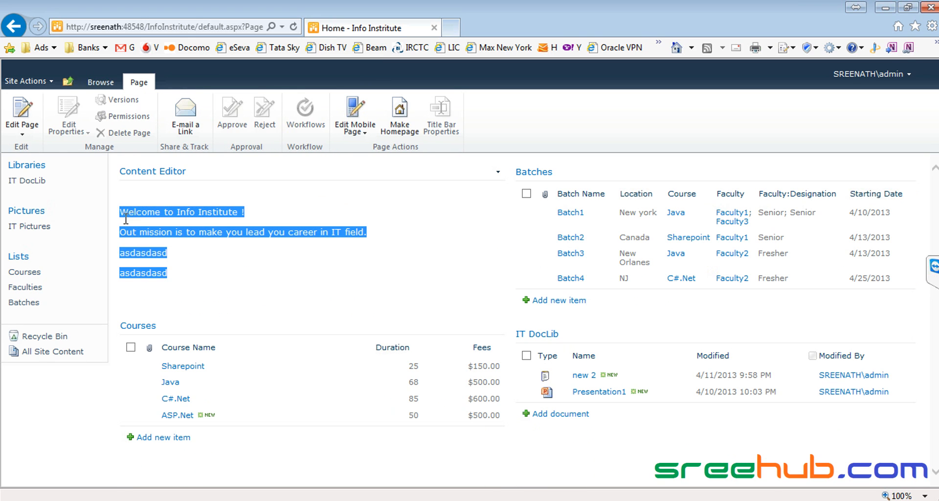
{"action": "left_click", "coordinate": [218, 236]}
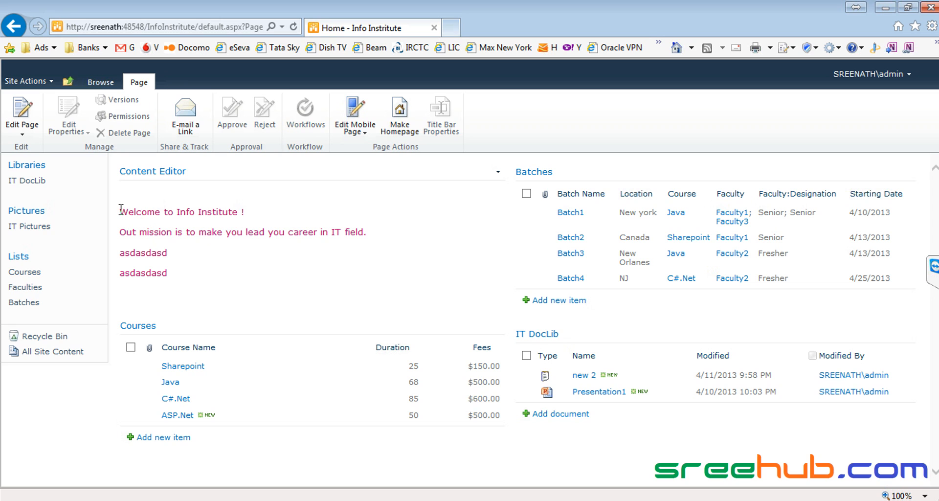
{"action": "left_click_drag", "start_coordinate": [120, 209], "coordinate": [24, 195]}
{"action": "left_click", "coordinate": [222, 277]}
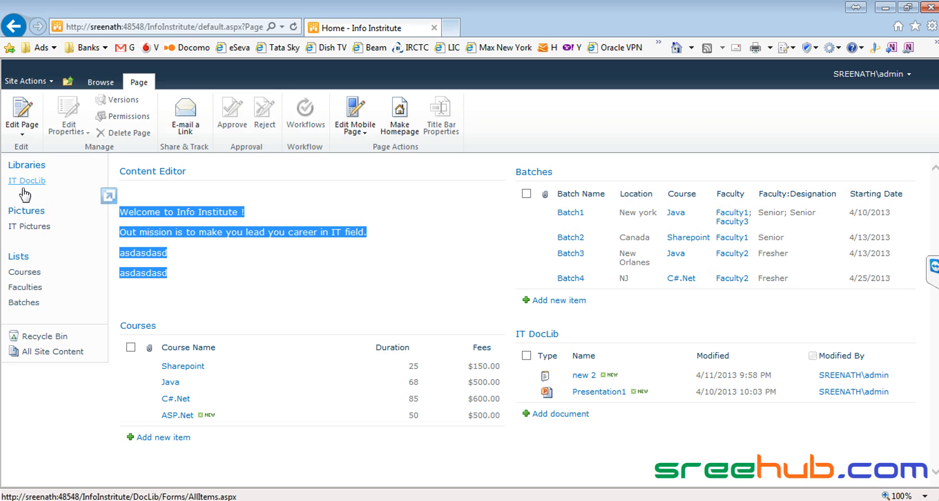
- Reload the Info Institute site's home page and review the four lines in the Content Editor web part
{"action": "left_click", "coordinate": [101, 82]}
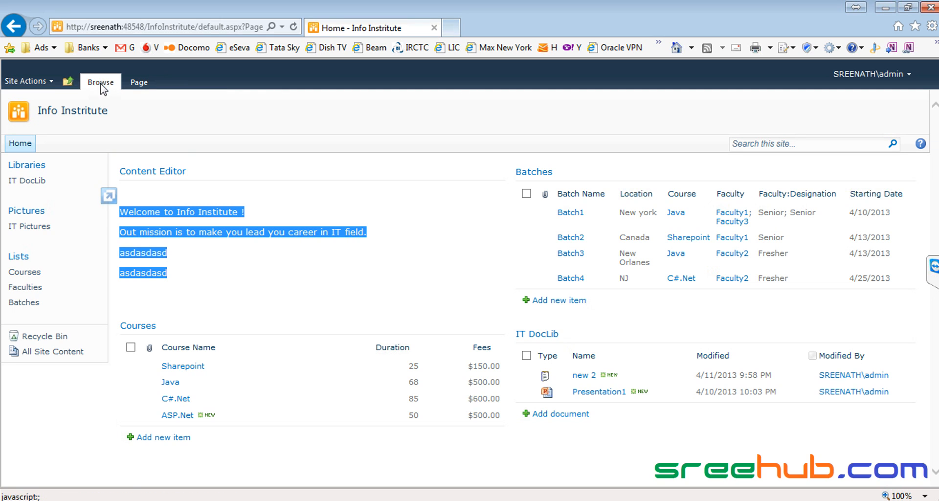
{"action": "left_click", "coordinate": [100, 112]}
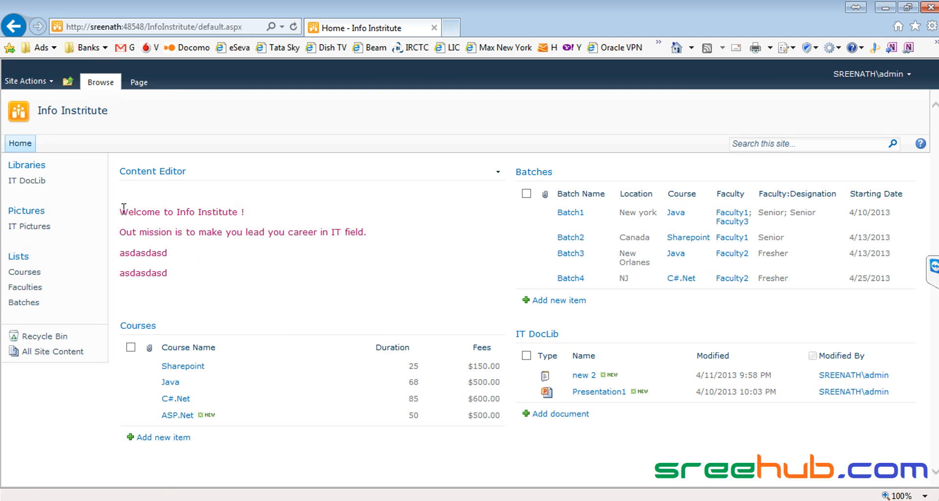
{"action": "left_click_drag", "start_coordinate": [120, 211], "coordinate": [176, 271]}
{"action": "left_click", "coordinate": [230, 271]}
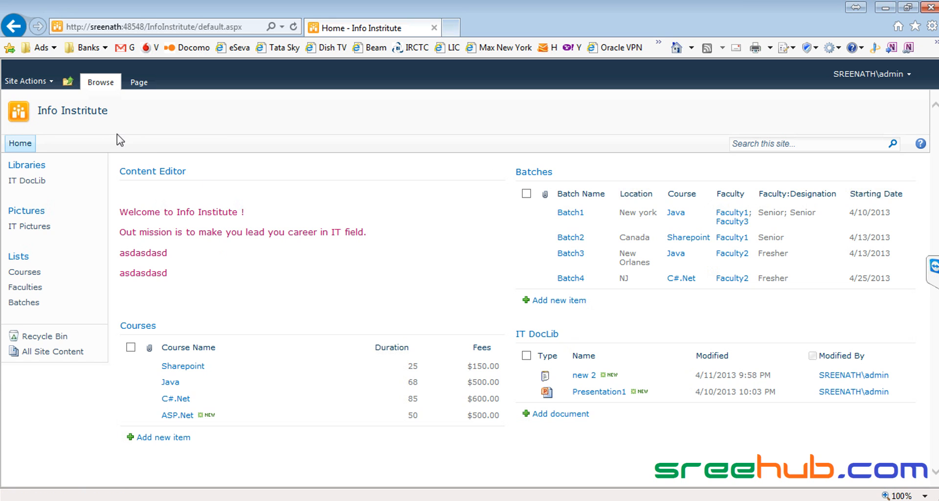
- Reopen the home page for editing to look over its two web part zones, and stop editing again
{"action": "left_click", "coordinate": [27, 81]}
{"action": "left_click", "coordinate": [39, 124]}
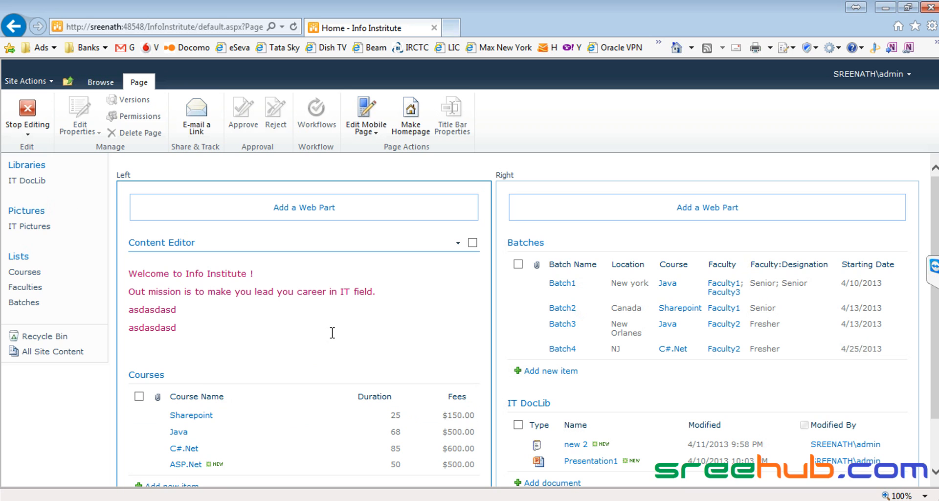
{"action": "scroll", "coordinate": [332, 333], "scroll_direction": "down", "scroll_amount": 3}
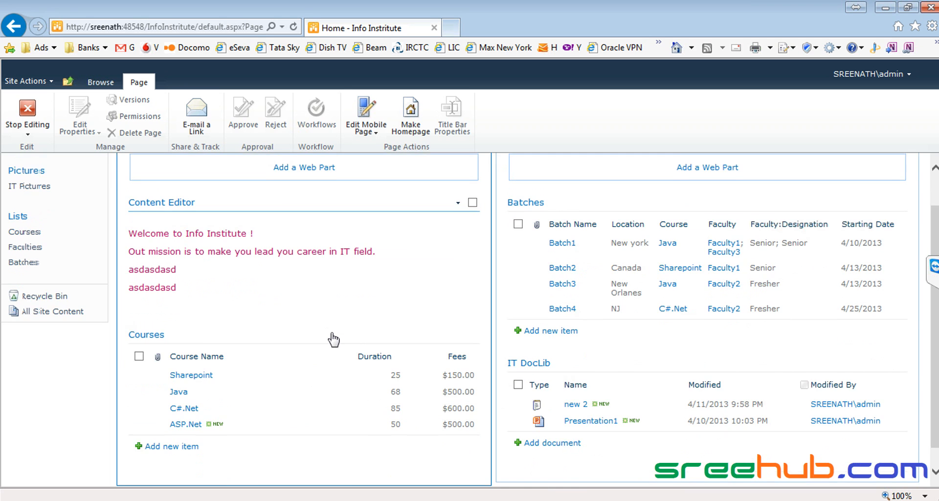
{"action": "scroll", "coordinate": [332, 332], "scroll_direction": "up", "scroll_amount": 3}
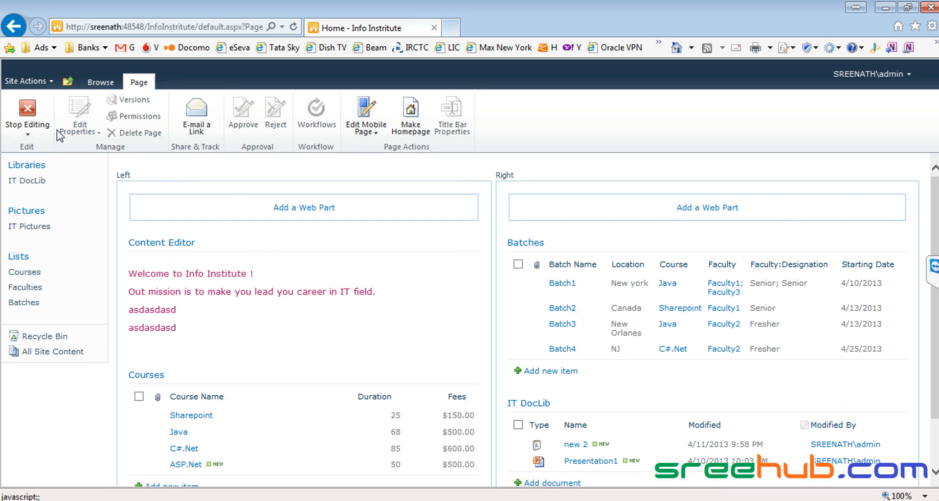
{"action": "left_click", "coordinate": [35, 113]}
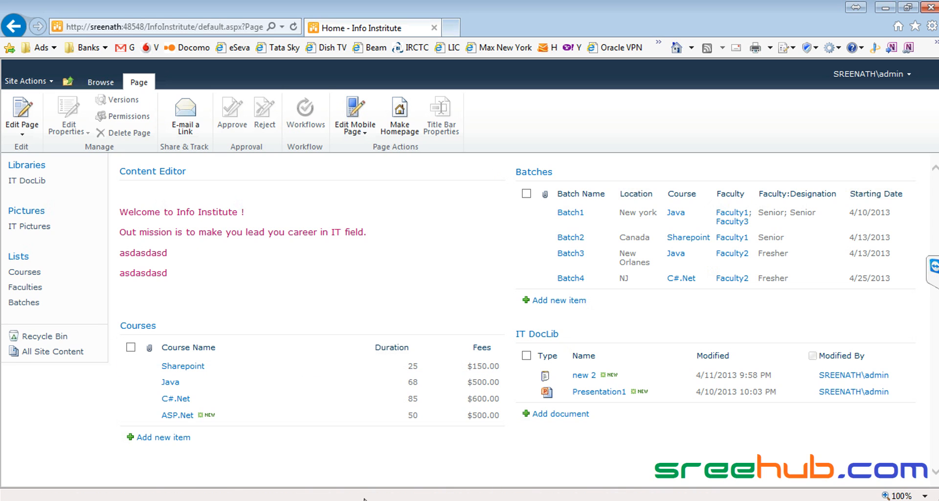
- Switch to Skype, end the ongoing call and return to the home page with the TeamViewer panel collapsed
{"action": "key", "text": "alt+Tab"}
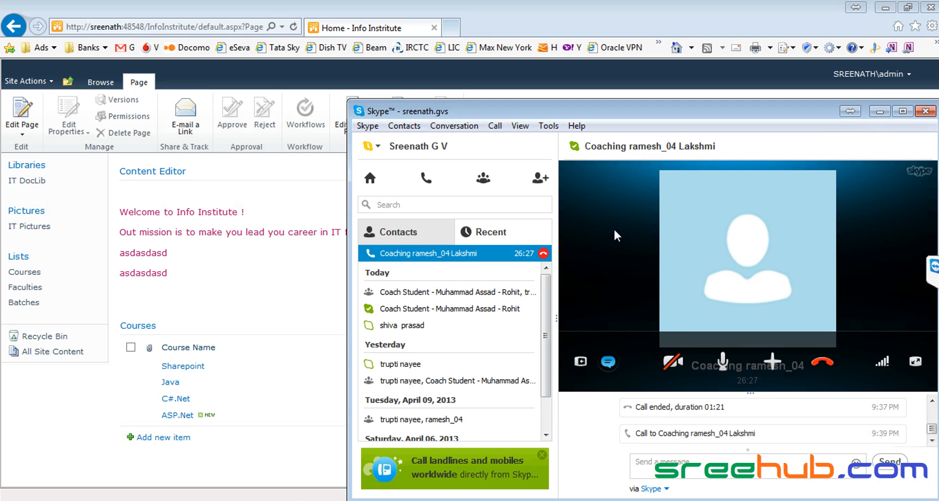
{"action": "left_click", "coordinate": [890, 109]}
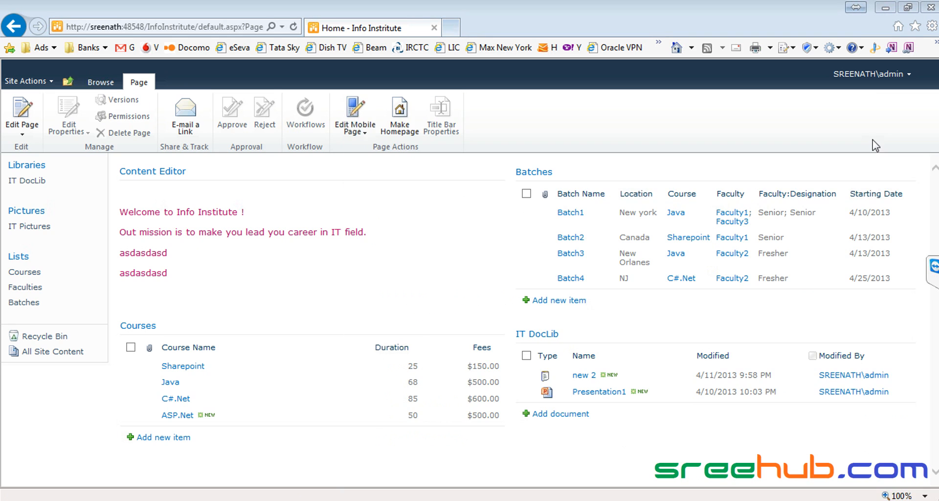
{"action": "left_click", "coordinate": [934, 269]}
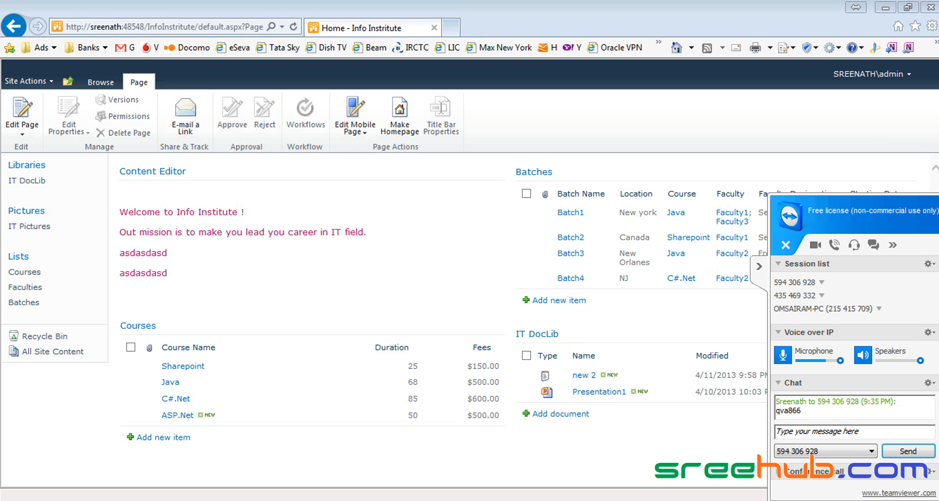
{"action": "key", "text": "alt+Tab"}
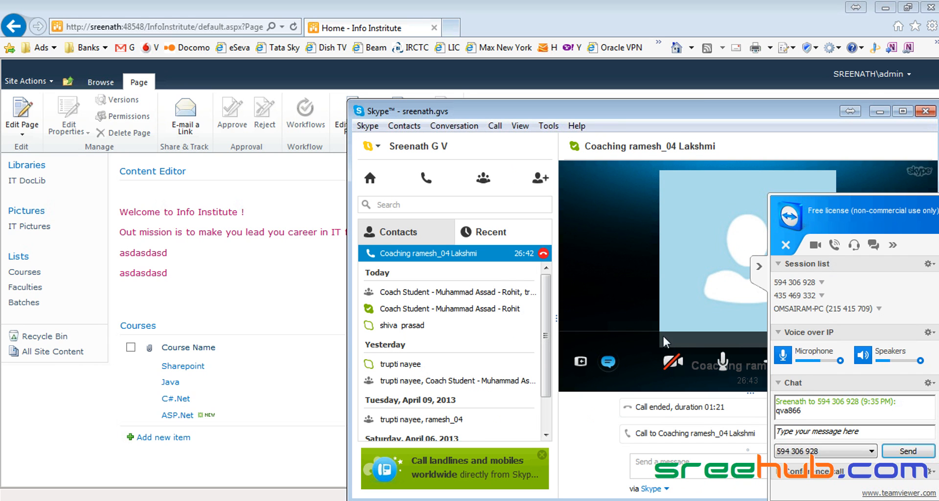
{"action": "left_click", "coordinate": [544, 253]}
{"action": "left_click", "coordinate": [880, 111]}
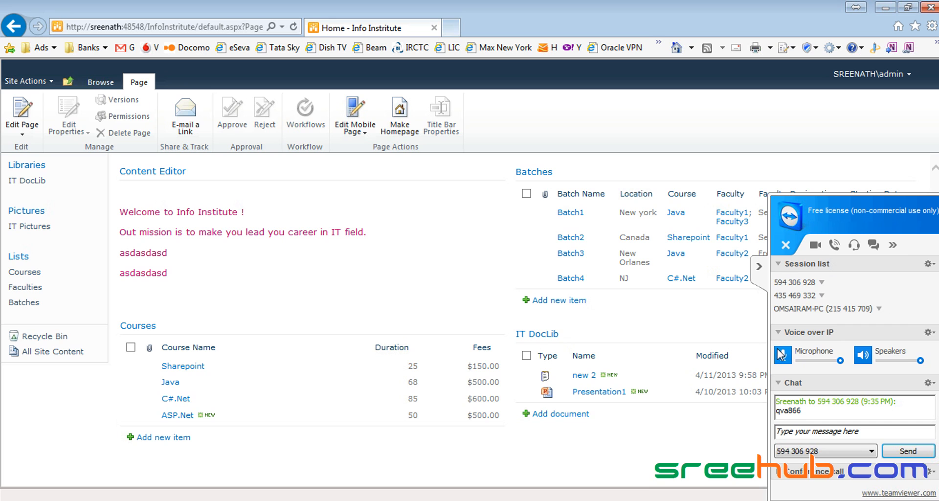
{"action": "left_click", "coordinate": [760, 267]}
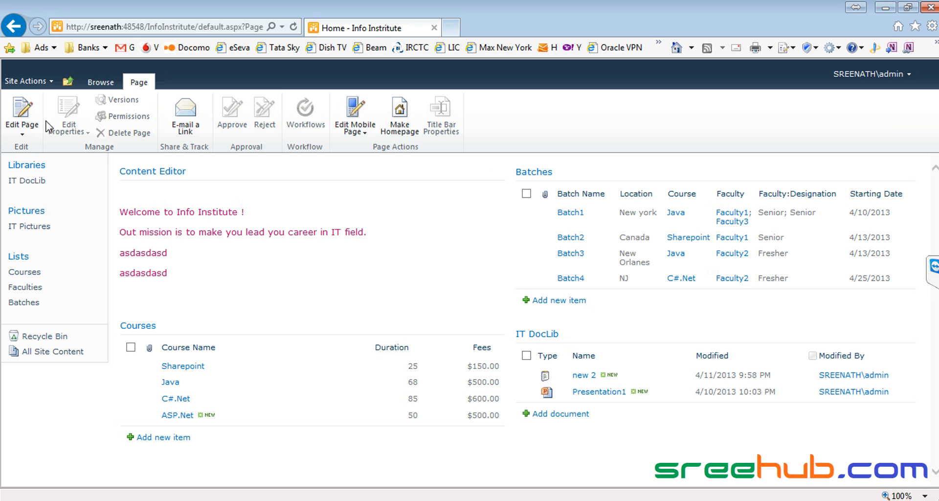
- Open the home page for editing and delete the Batches and IT DocLib web parts from the Right zone
{"action": "left_click", "coordinate": [23, 110]}
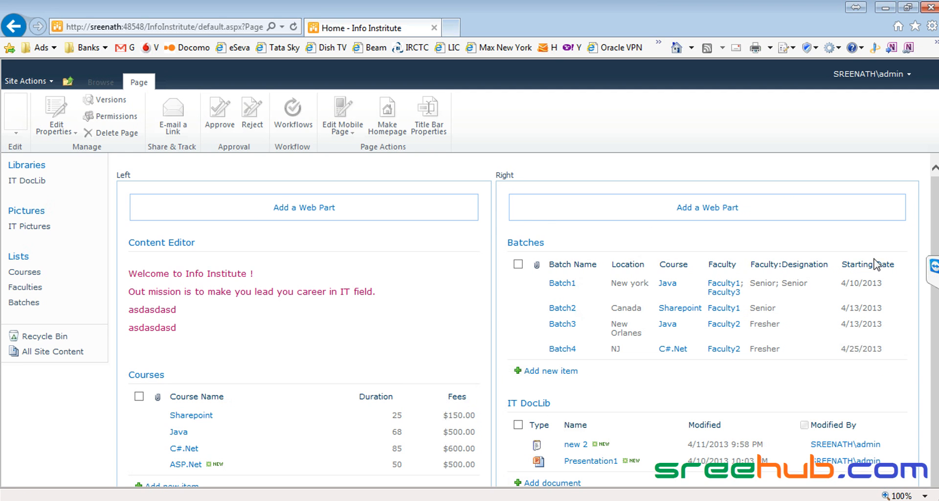
{"action": "left_click", "coordinate": [885, 243]}
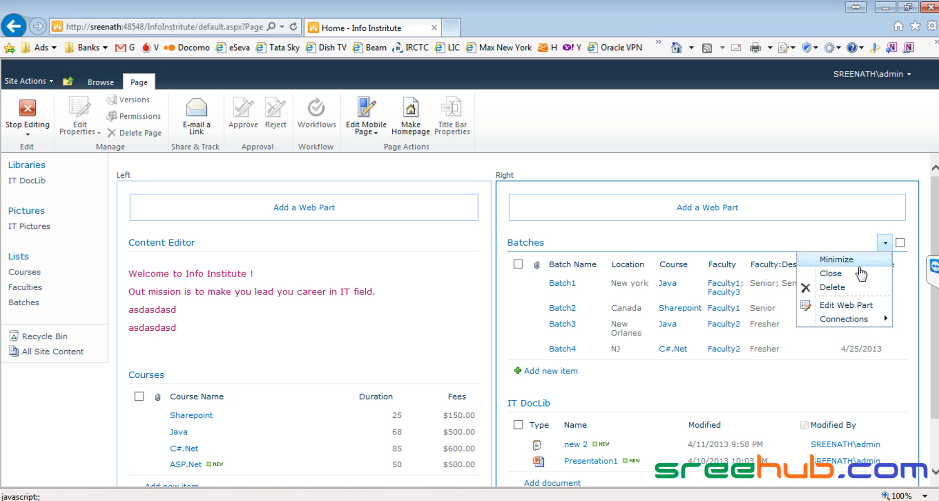
{"action": "left_click", "coordinate": [832, 288]}
{"action": "left_click", "coordinate": [538, 310]}
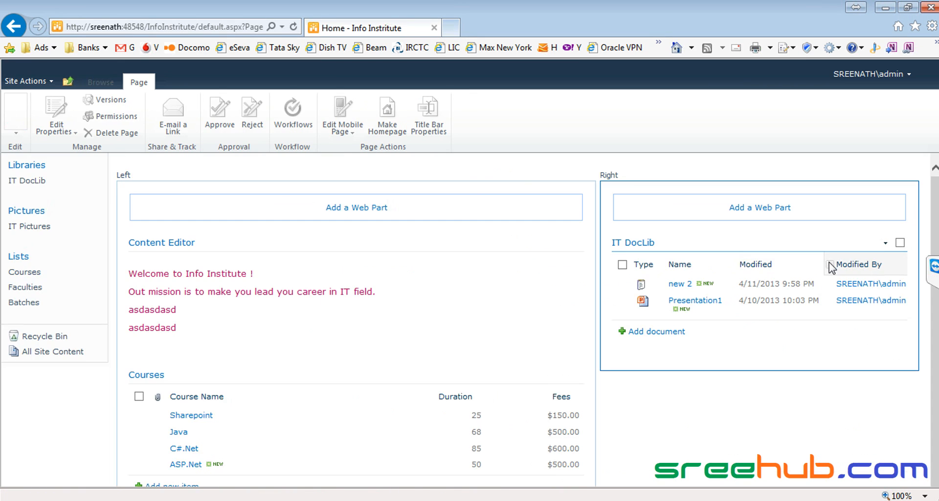
{"action": "left_click", "coordinate": [886, 243]}
{"action": "left_click", "coordinate": [832, 287]}
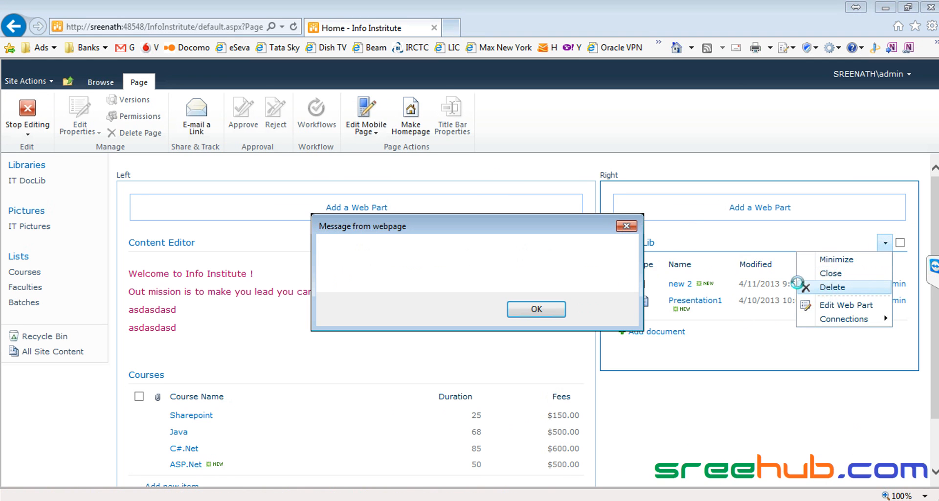
{"action": "left_click", "coordinate": [537, 309]}
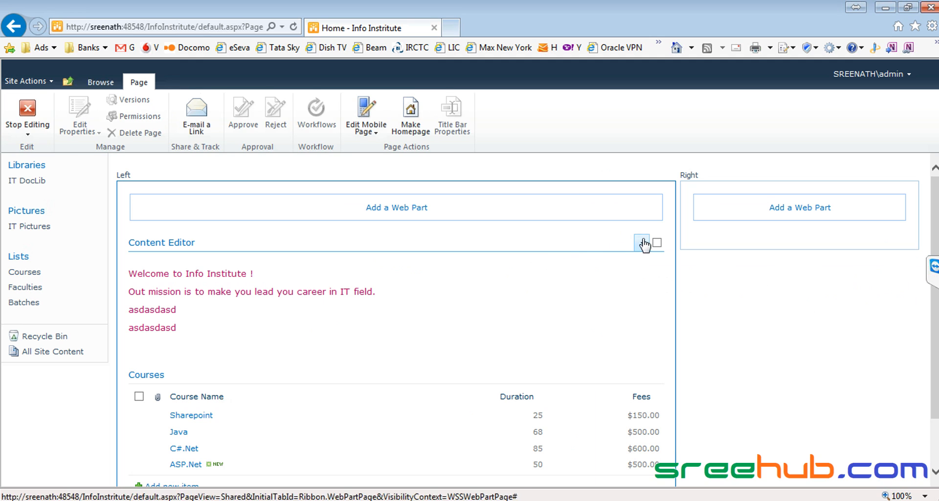
- Delete the Content Editor and Courses web parts from the Left zone
{"action": "left_click", "coordinate": [642, 243]}
{"action": "left_click", "coordinate": [606, 289]}
{"action": "left_click", "coordinate": [551, 305]}
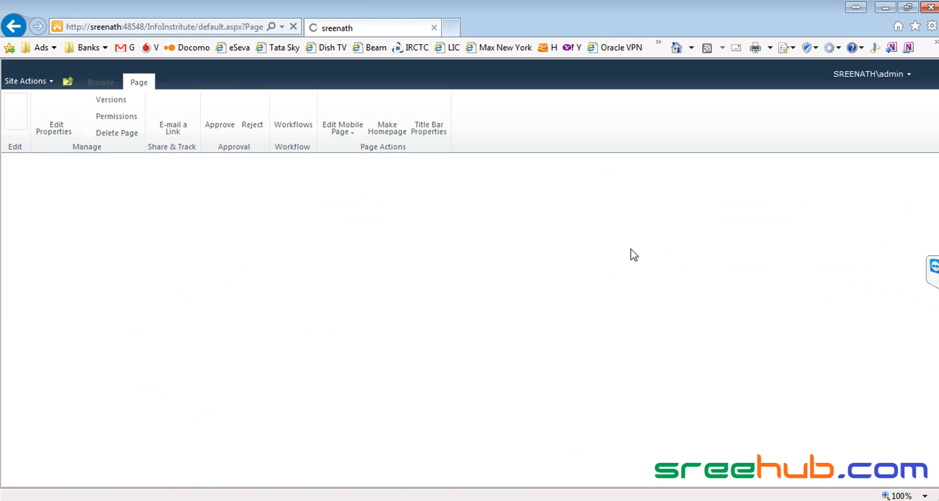
{"action": "left_click", "coordinate": [642, 243]}
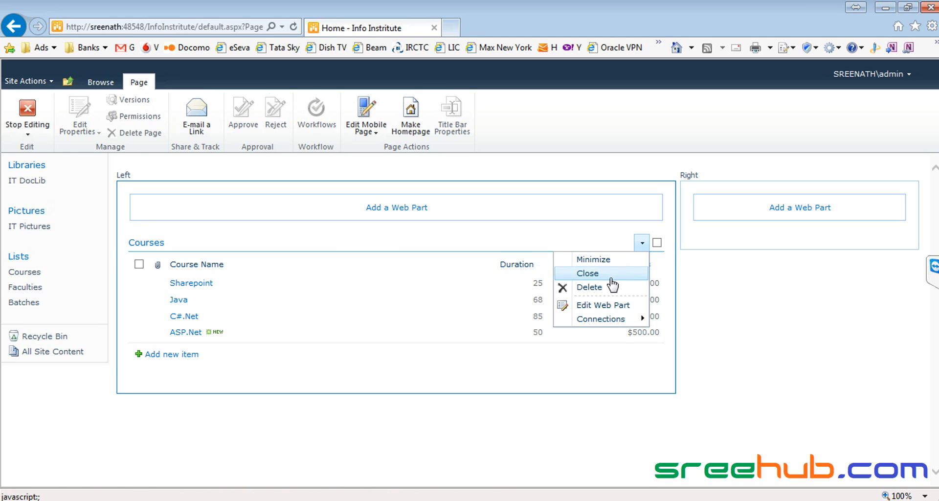
{"action": "left_click", "coordinate": [594, 287]}
{"action": "left_click", "coordinate": [539, 309]}
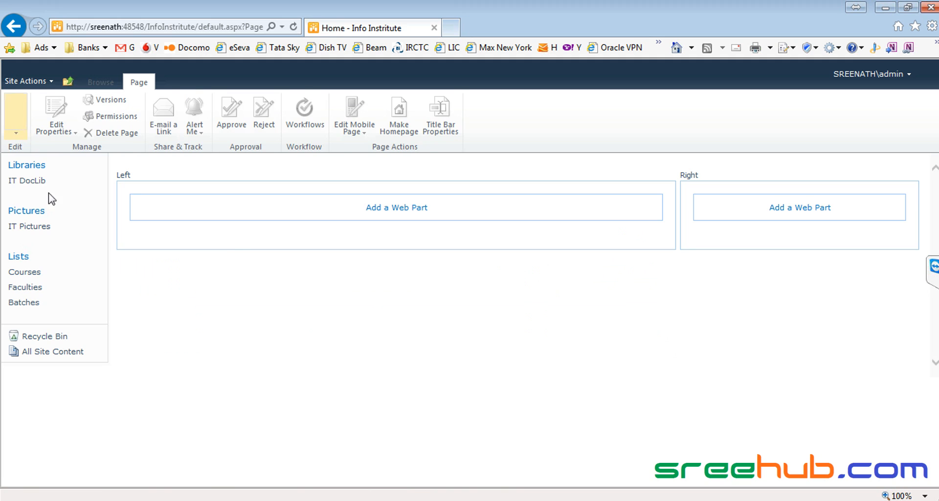
- Reload the site's home page to view it outside edit mode, and reopen it for editing
{"action": "left_click", "coordinate": [99, 84]}
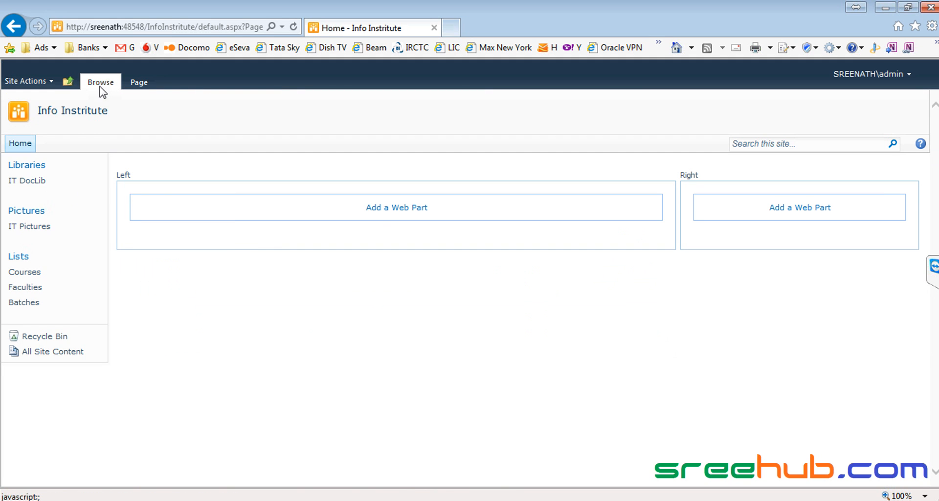
{"action": "left_click", "coordinate": [78, 112]}
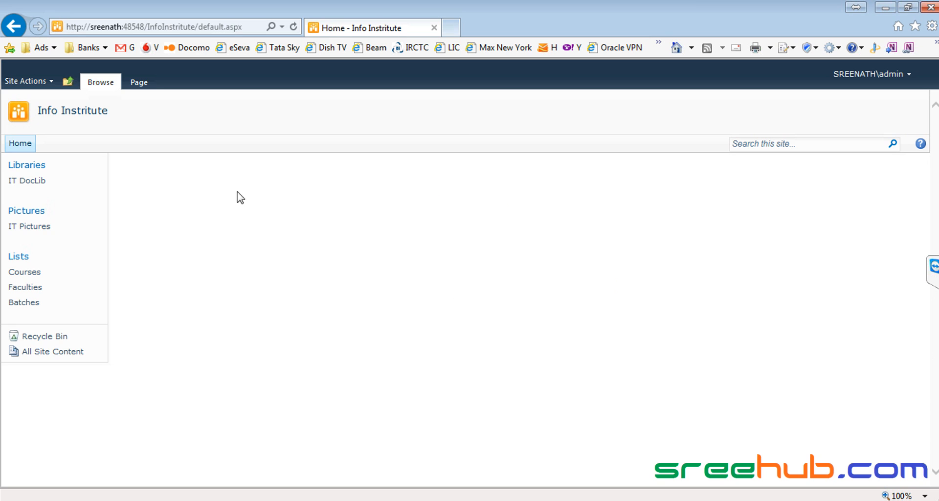
{"action": "left_click", "coordinate": [89, 113]}
{"action": "left_click", "coordinate": [29, 82]}
{"action": "left_click", "coordinate": [72, 109]}
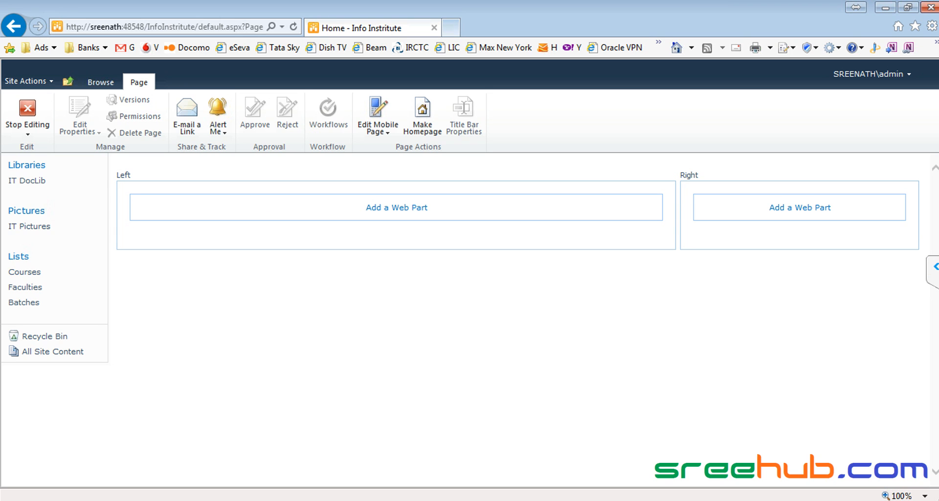
- Send a TeamViewer chat message addressing the participant by first name and asking "can u hear me", followed by "?", and collapse the panel
{"action": "left_click", "coordinate": [935, 267]}
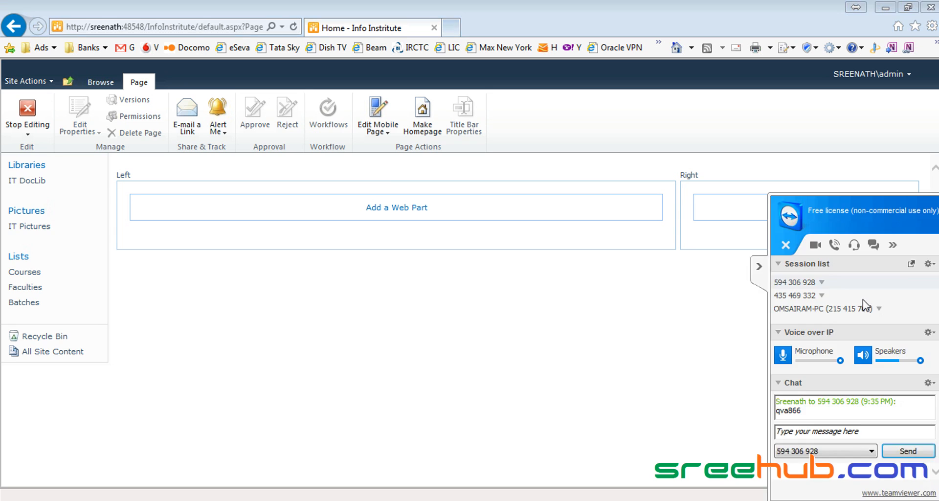
{"action": "left_click", "coordinate": [759, 266]}
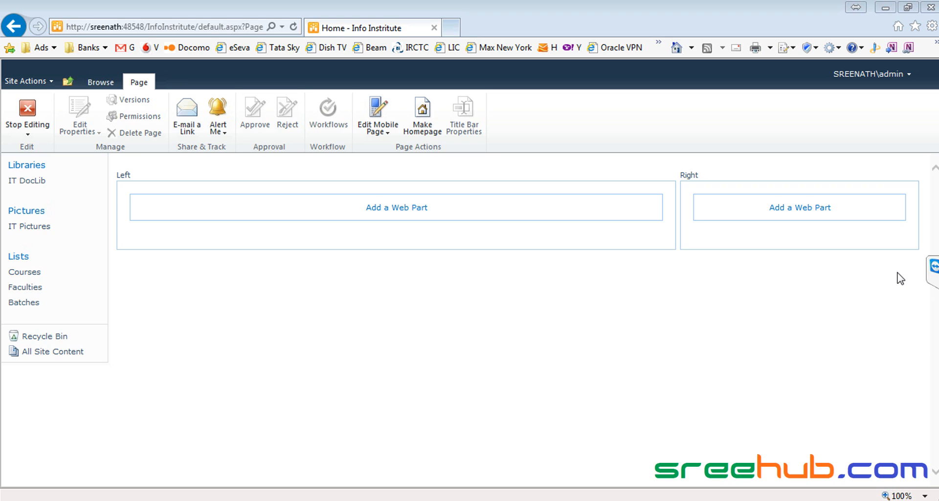
{"action": "left_click", "coordinate": [936, 272]}
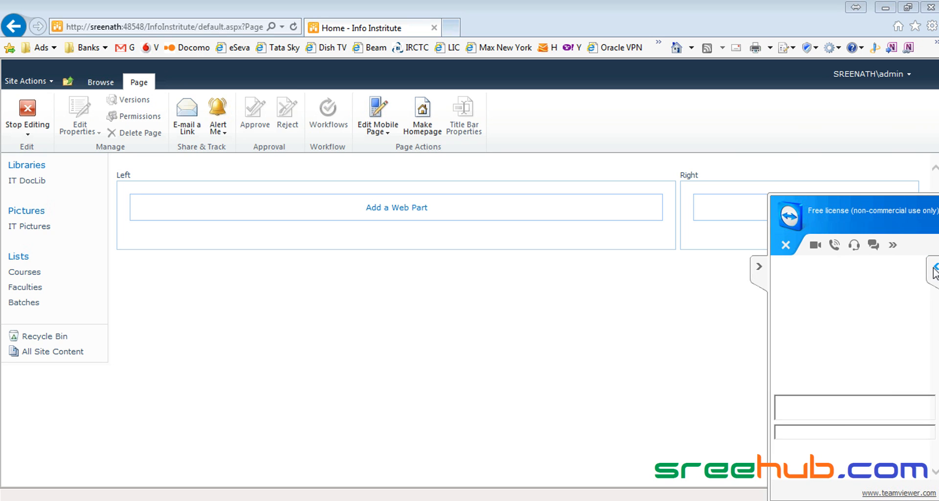
{"action": "left_click", "coordinate": [806, 433]}
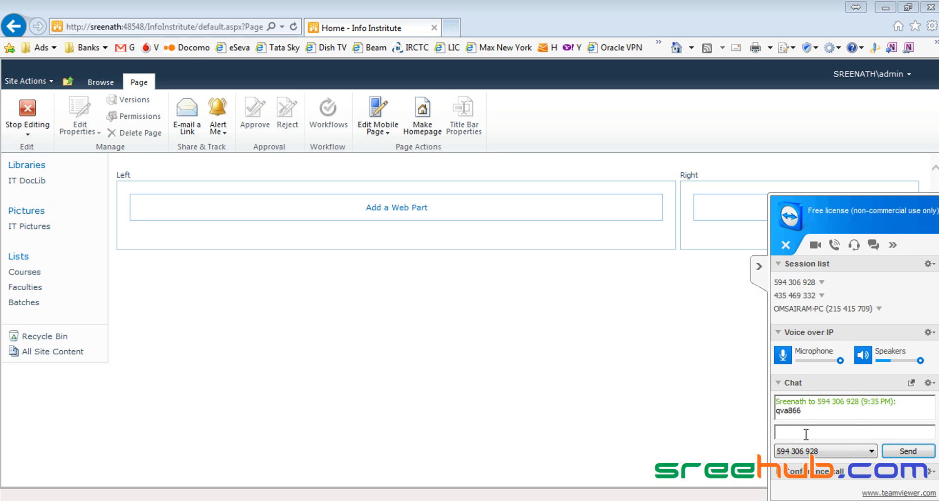
{"action": "type", "text": "lakshmi..can u hear me"}
{"action": "key", "text": "Return"}
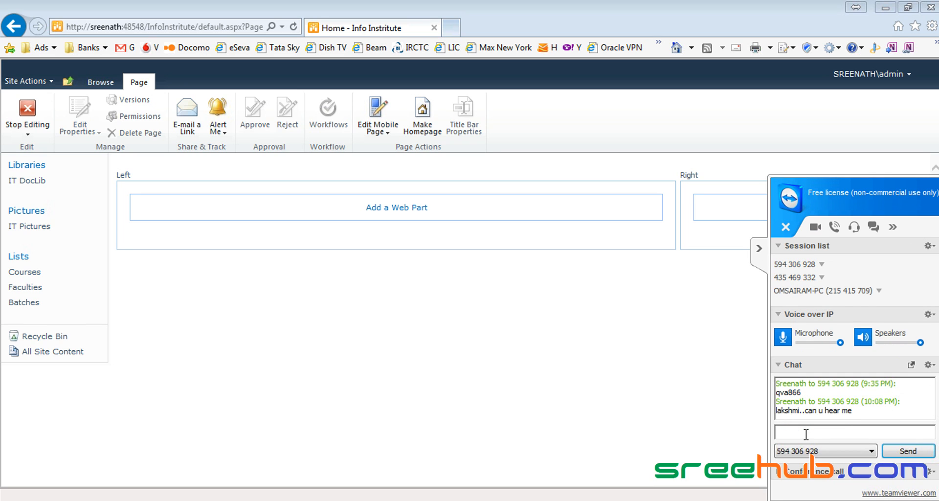
{"action": "type", "text": "?"}
{"action": "key", "text": "Return"}
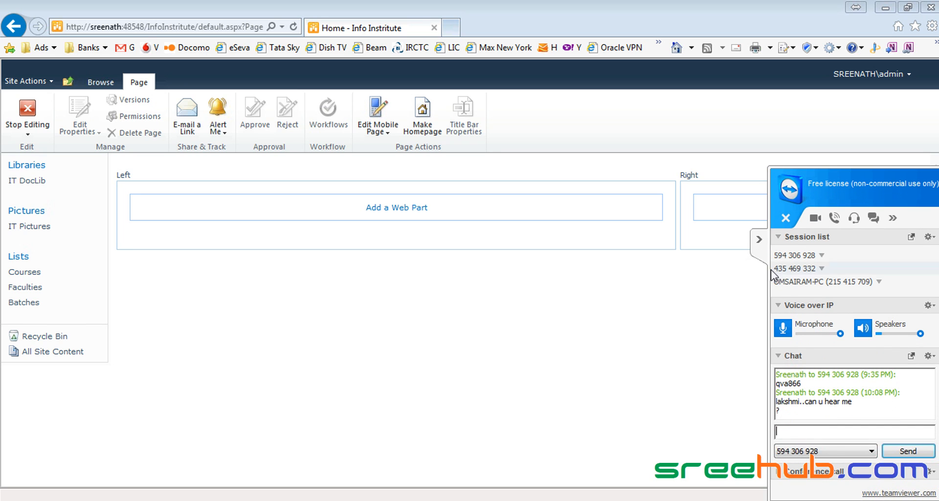
{"action": "left_click", "coordinate": [761, 239]}
- Switch to Skype to check the participant's conversation, and view the TeamViewer session panel before returning to the page being edited
{"action": "key", "text": "alt+Tab"}
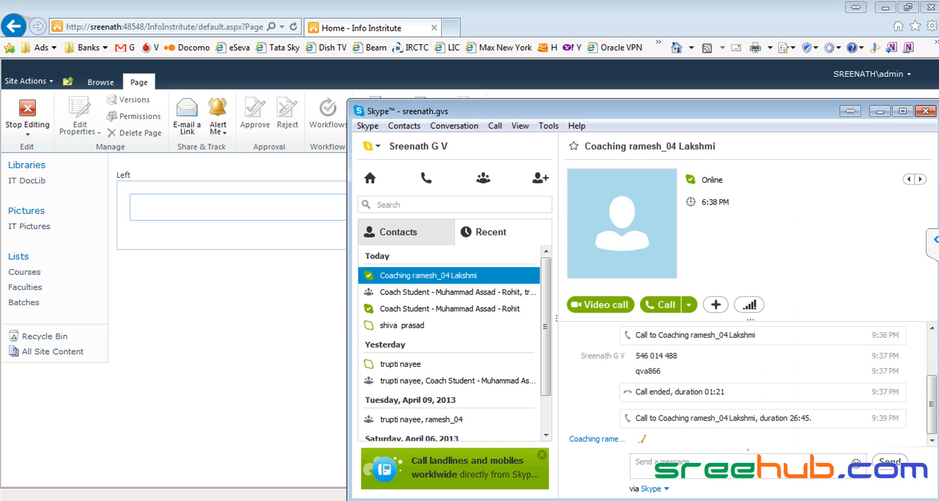
{"action": "left_click", "coordinate": [636, 461]}
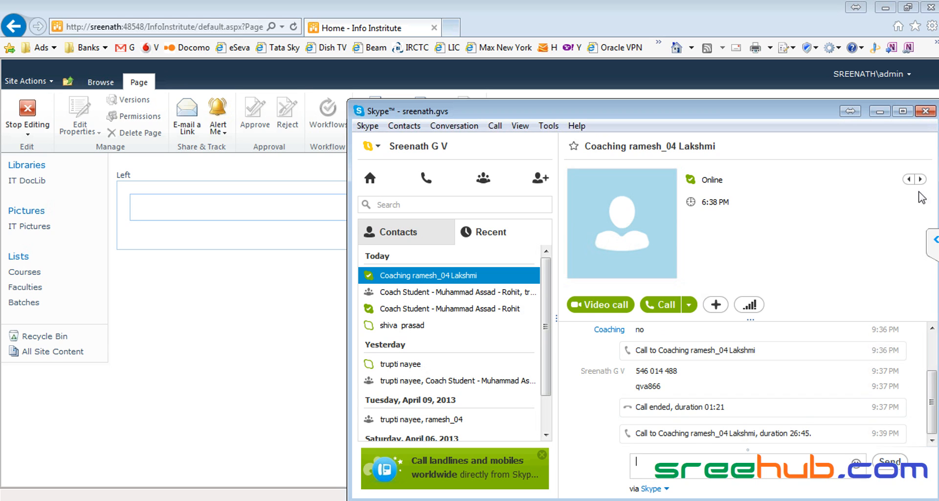
{"action": "left_click", "coordinate": [884, 115]}
{"action": "left_click", "coordinate": [934, 243]}
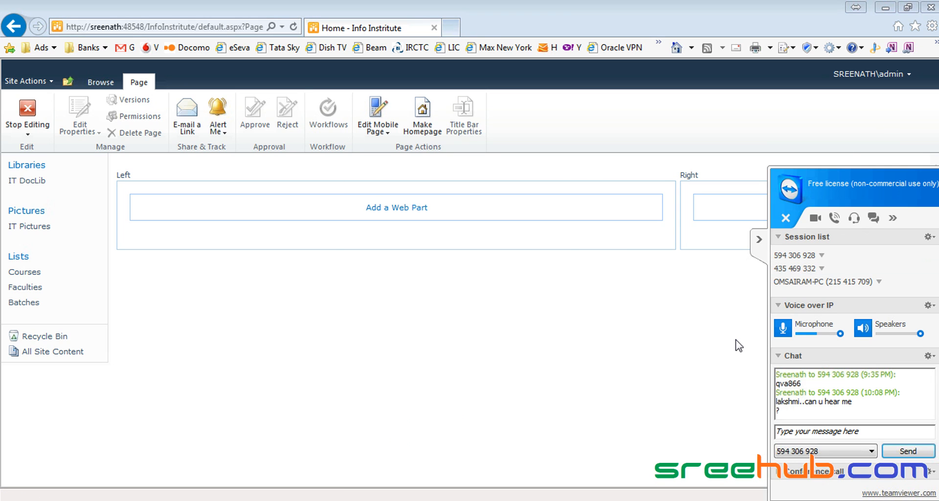
{"action": "left_click", "coordinate": [761, 242]}
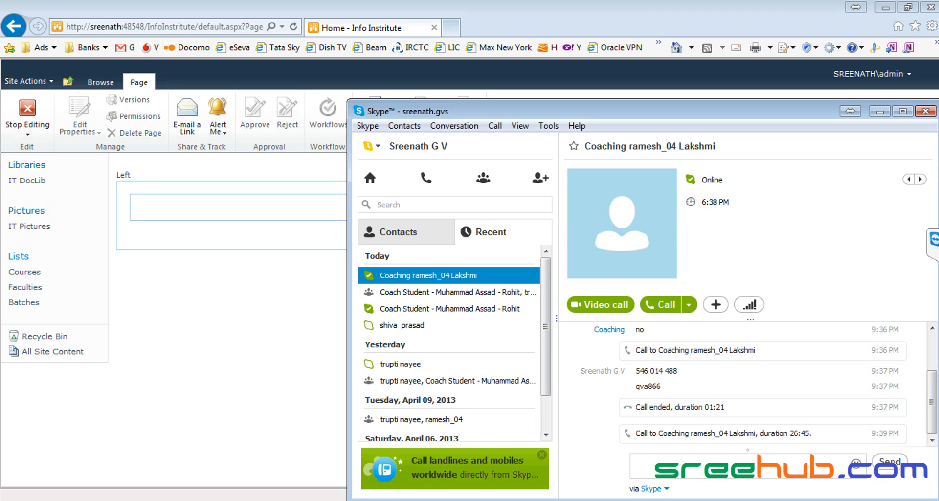
{"action": "left_click", "coordinate": [252, 345]}
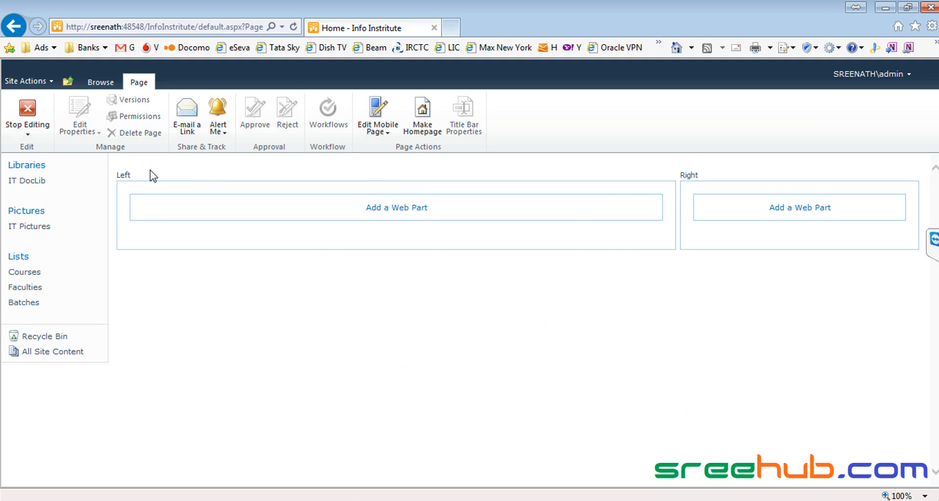
{"action": "left_click_drag", "start_coordinate": [132, 177], "coordinate": [118, 176]}
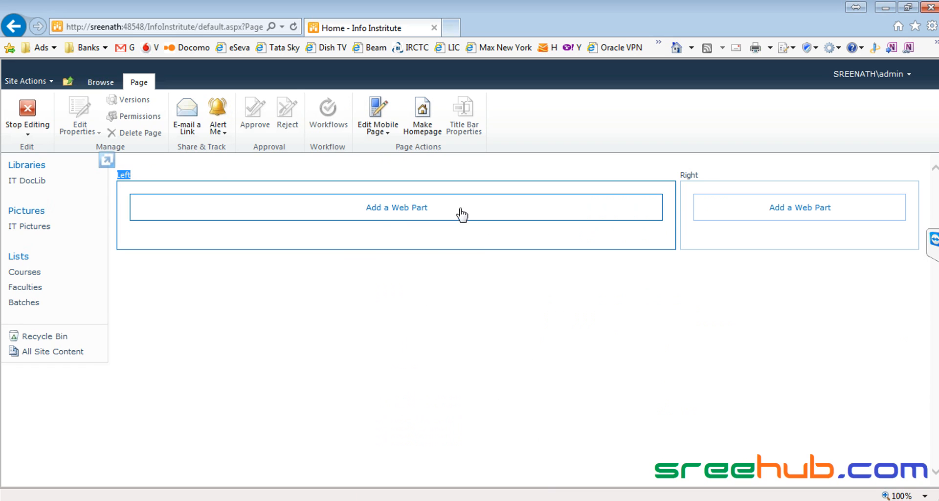
- Reply "nope..." in the participant's Skype conversation, start a voice call with them, and minimize Skype
{"action": "left_click", "coordinate": [595, 499]}
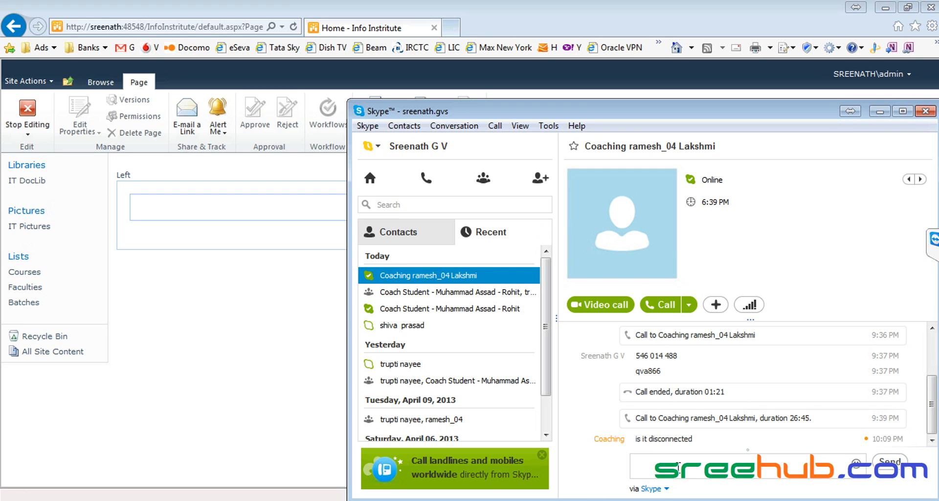
{"action": "type", "text": "nope..."}
{"action": "key", "text": "Return"}
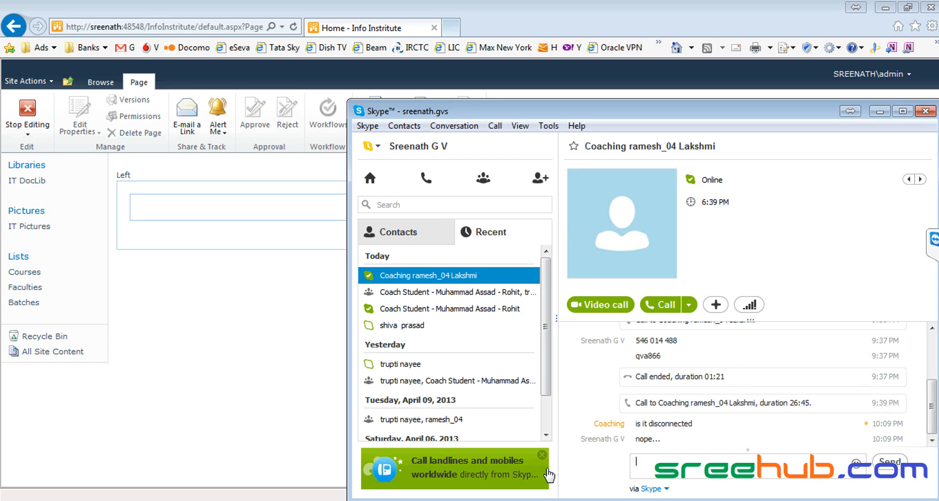
{"action": "left_click", "coordinate": [658, 305]}
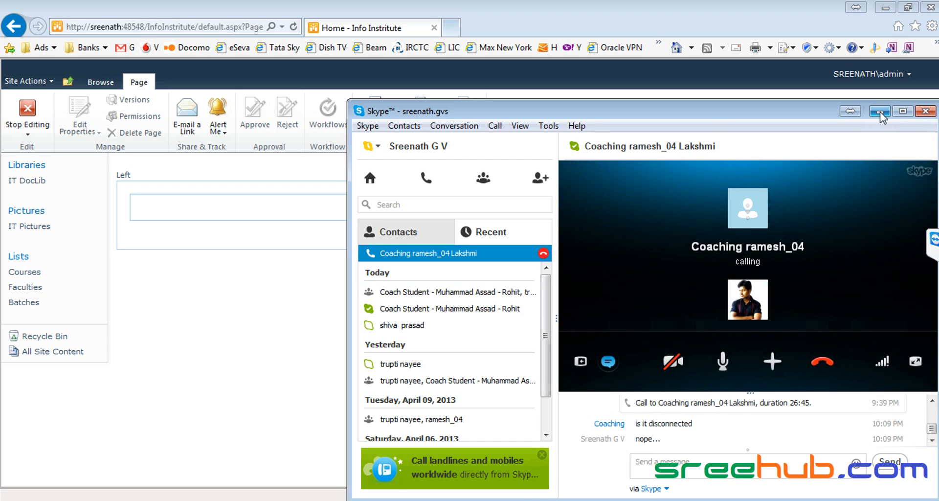
{"action": "left_click", "coordinate": [880, 111]}
- Check the TeamViewer session panel and collapse it, minimize the reopened Skype window, and dismiss the floating call window
{"action": "left_click", "coordinate": [934, 243]}
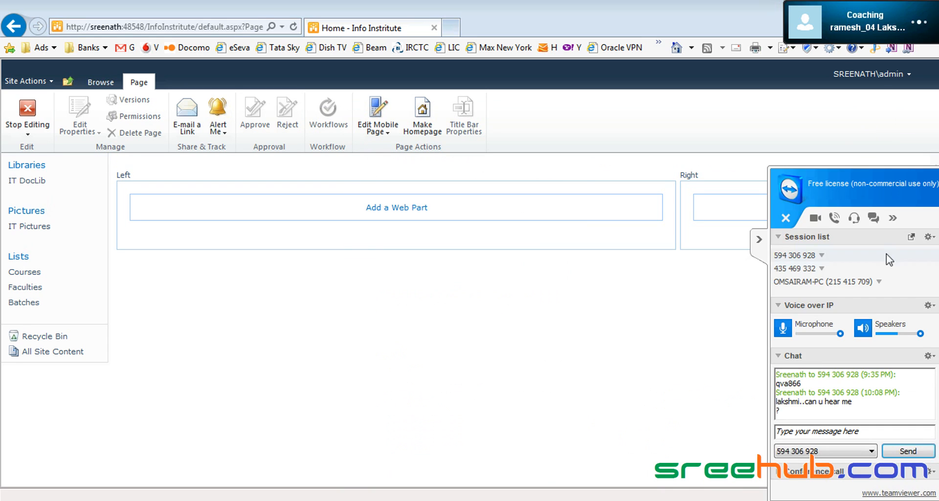
{"action": "left_click", "coordinate": [759, 244]}
{"action": "left_click", "coordinate": [431, 500]}
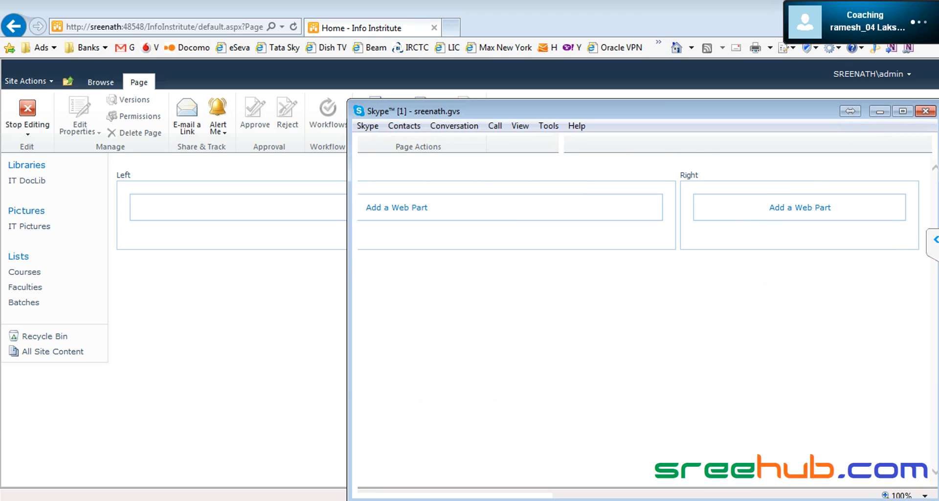
{"action": "left_click", "coordinate": [880, 111]}
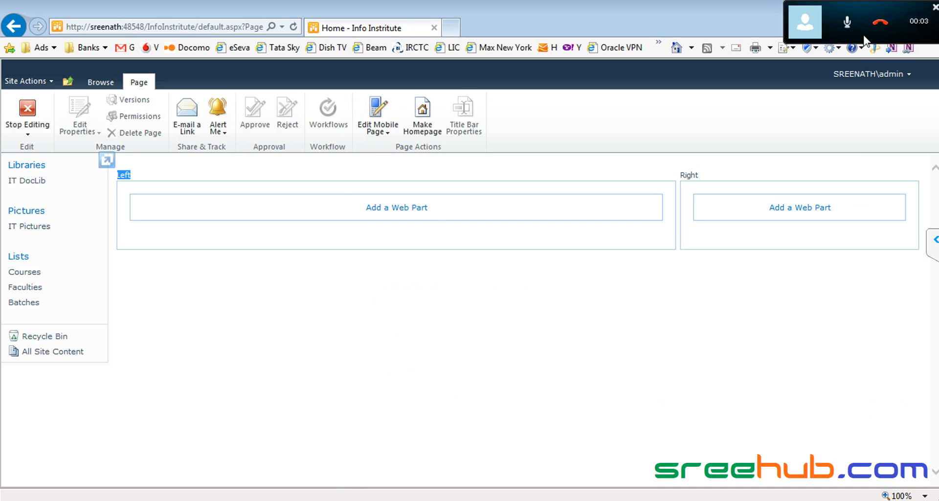
{"action": "left_click", "coordinate": [934, 15]}
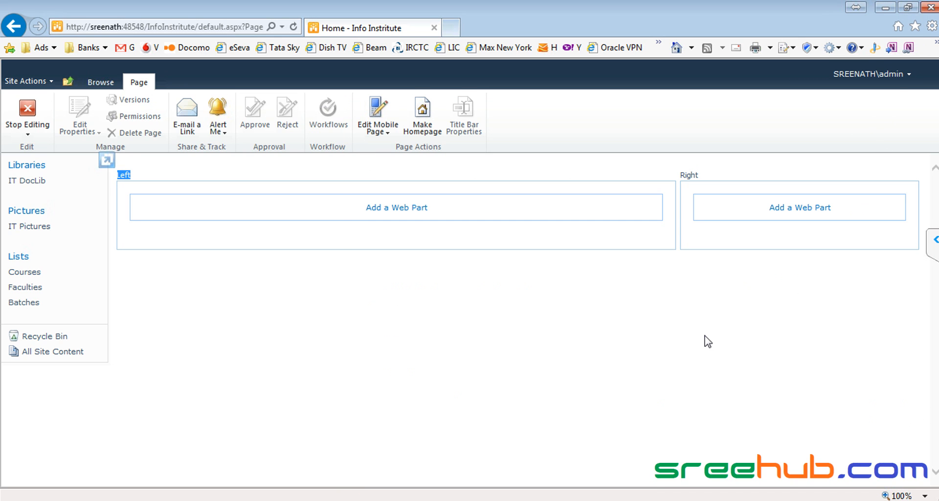
{"action": "left_click", "coordinate": [936, 244]}
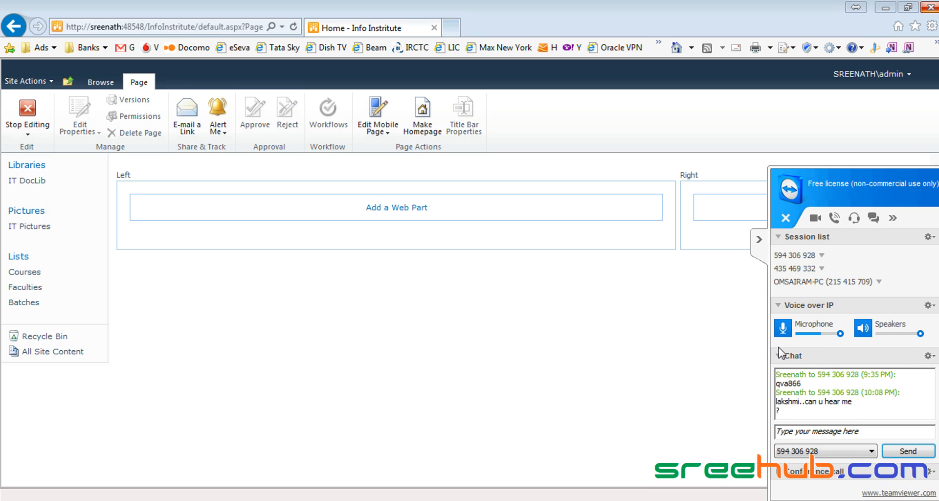
{"action": "left_click", "coordinate": [760, 241]}
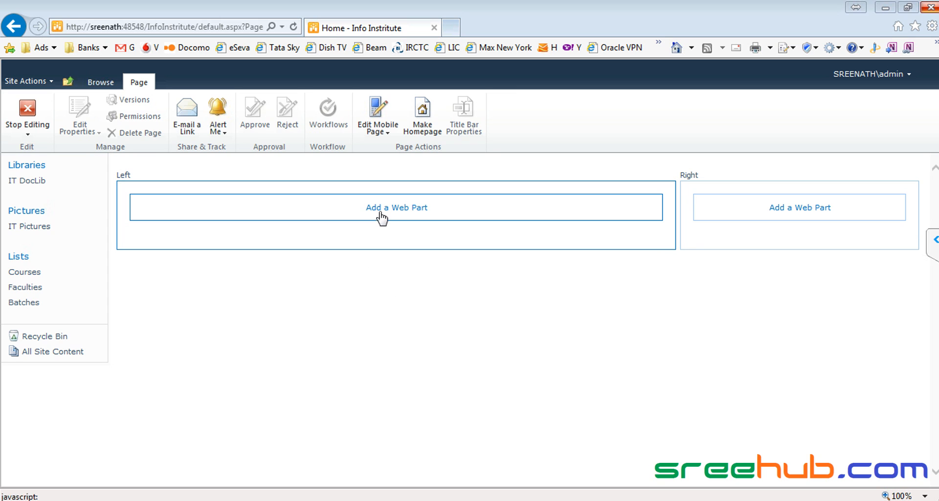
- Add the Courses web part from the Lists and Libraries category to the Left zone
{"action": "left_click", "coordinate": [409, 212]}
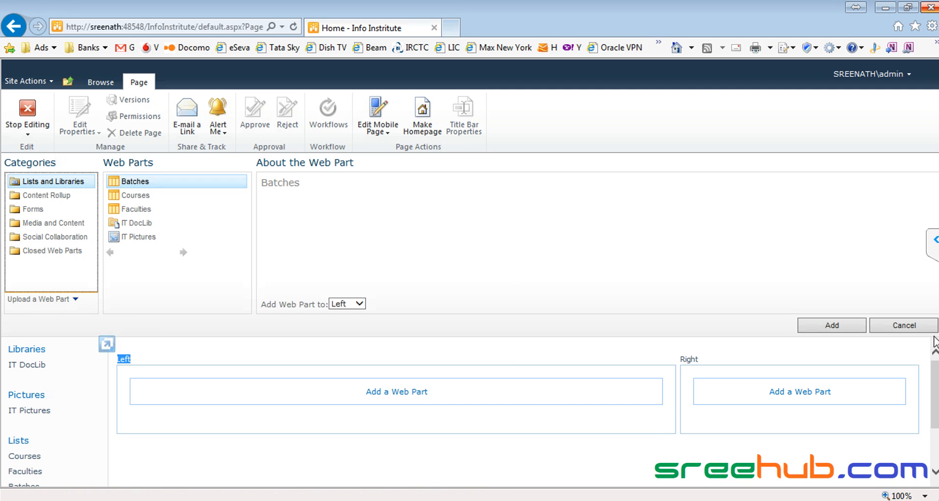
{"action": "left_click", "coordinate": [904, 325]}
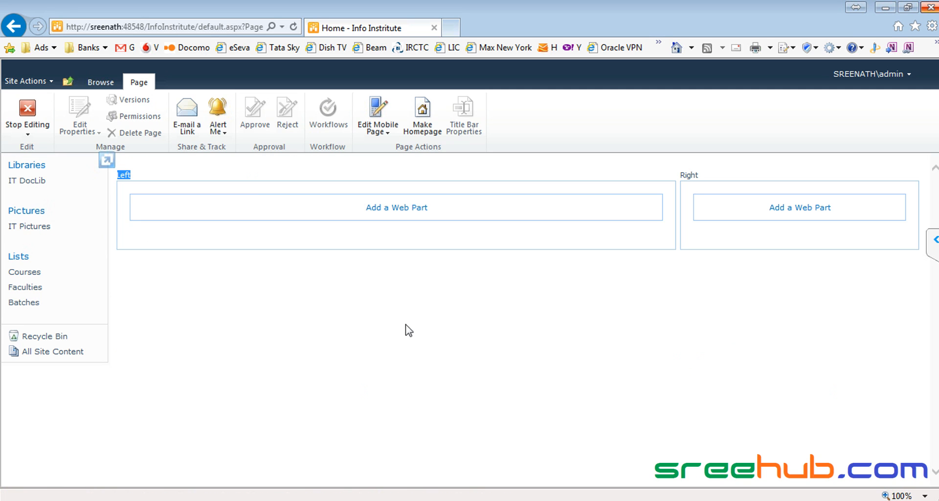
{"action": "left_click", "coordinate": [401, 207]}
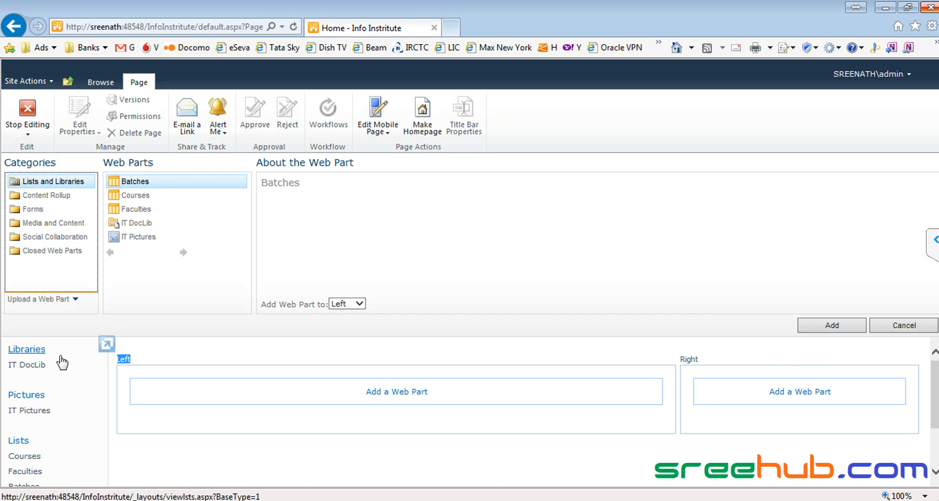
{"action": "scroll", "coordinate": [62, 363], "scroll_direction": "down", "scroll_amount": 1}
{"action": "scroll", "coordinate": [62, 362], "scroll_direction": "up", "scroll_amount": 1}
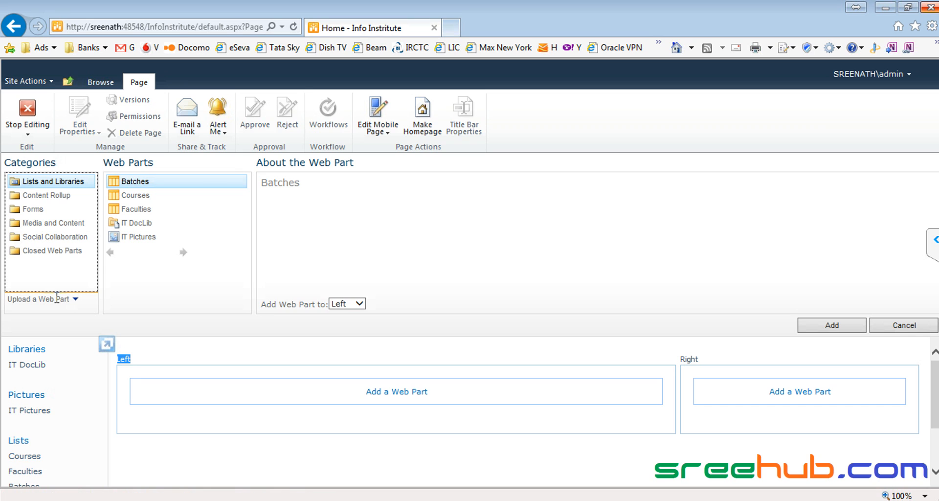
{"action": "left_click", "coordinate": [44, 186]}
{"action": "left_click", "coordinate": [134, 195]}
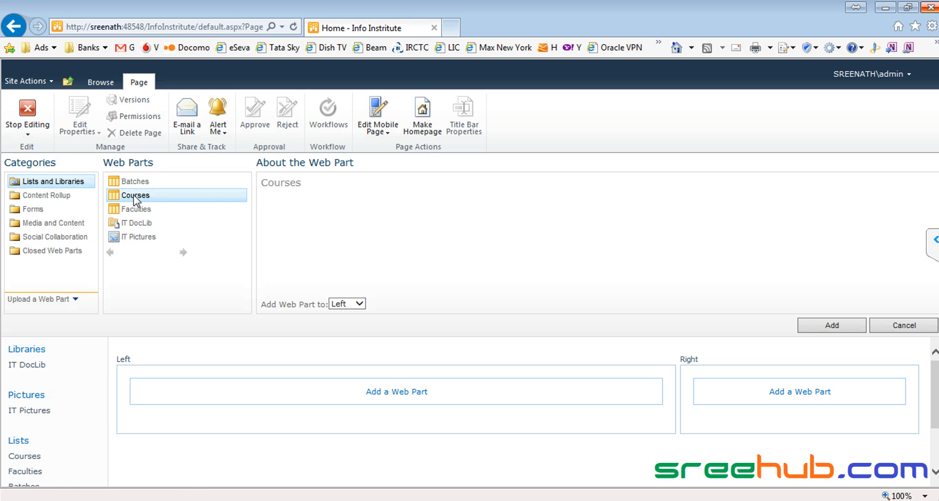
{"action": "left_click", "coordinate": [828, 327]}
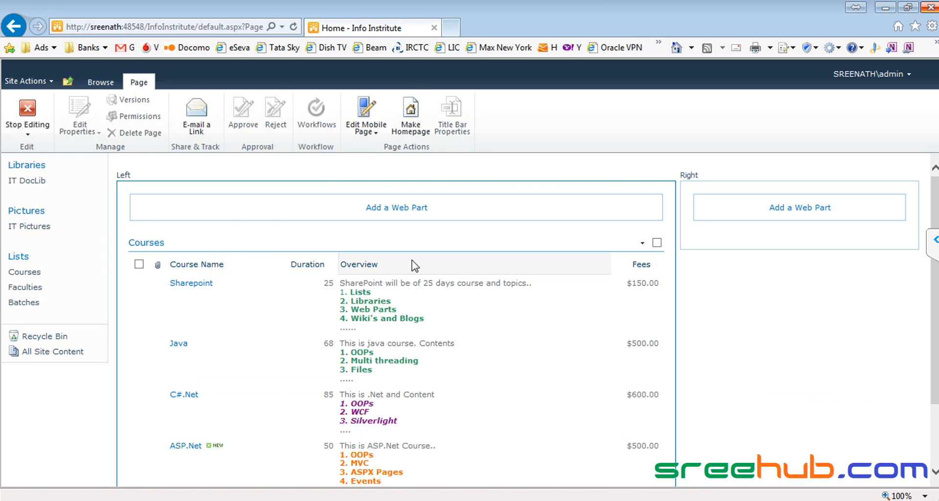
- Add the Batches web part from Lists and Libraries to the Left zone
{"action": "left_click", "coordinate": [387, 211]}
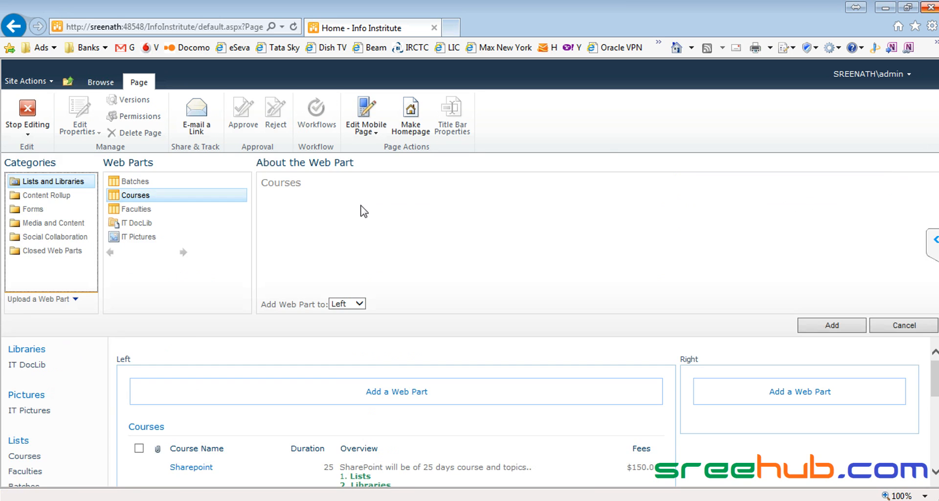
{"action": "left_click", "coordinate": [135, 182]}
{"action": "left_click", "coordinate": [813, 325]}
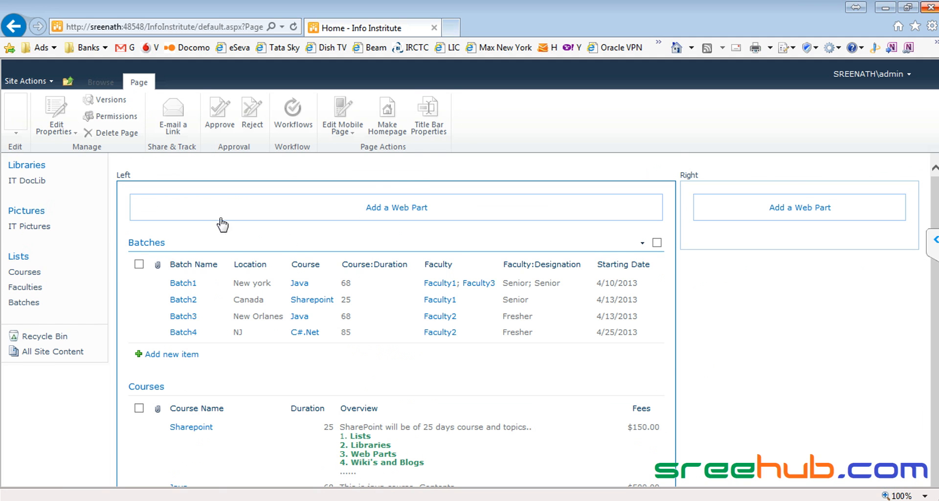
- Move the Batches web part from the Left zone to the Right zone and stop editing the page
{"action": "scroll", "coordinate": [218, 225], "scroll_direction": "down", "scroll_amount": 3}
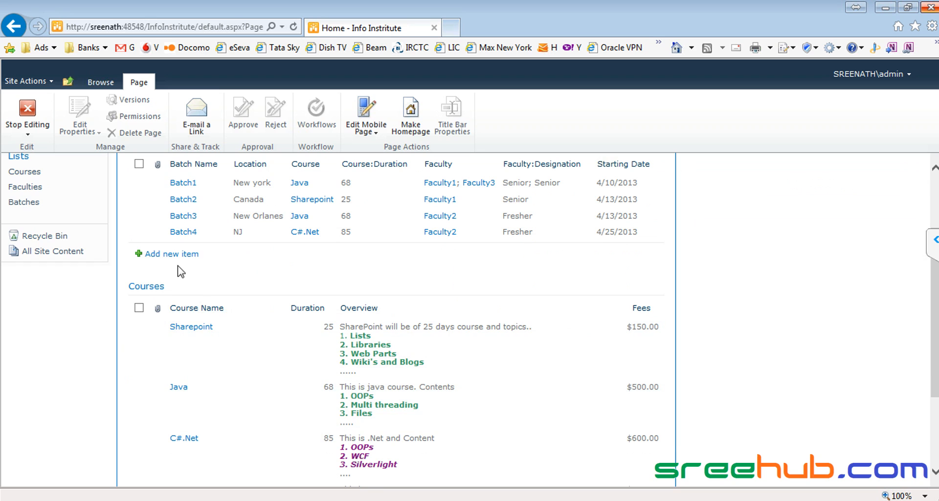
{"action": "scroll", "coordinate": [181, 268], "scroll_direction": "up", "scroll_amount": 3}
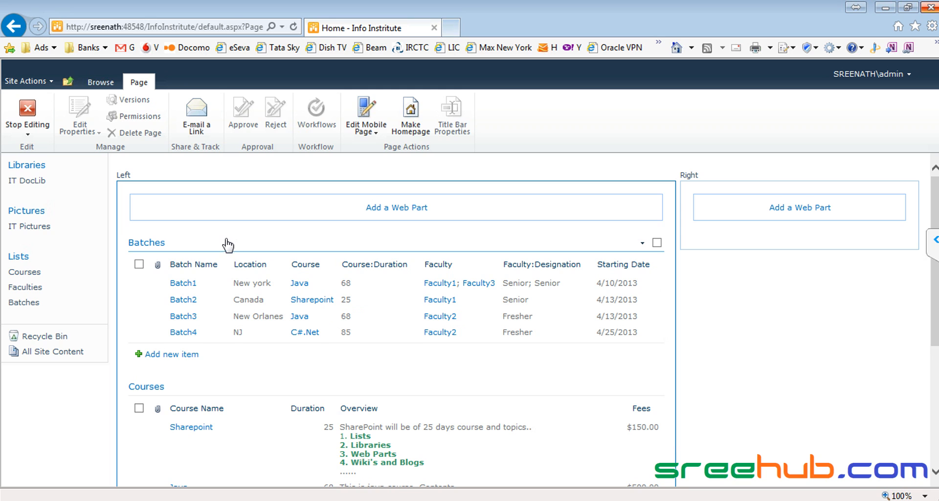
{"action": "left_click_drag", "start_coordinate": [225, 243], "coordinate": [229, 245]}
{"action": "left_click_drag", "start_coordinate": [603, 239], "coordinate": [750, 239]}
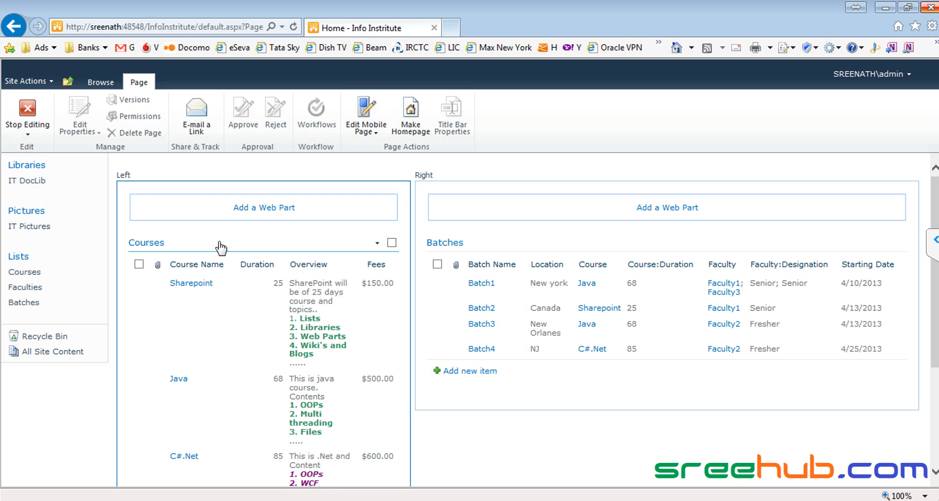
{"action": "left_click", "coordinate": [33, 115]}
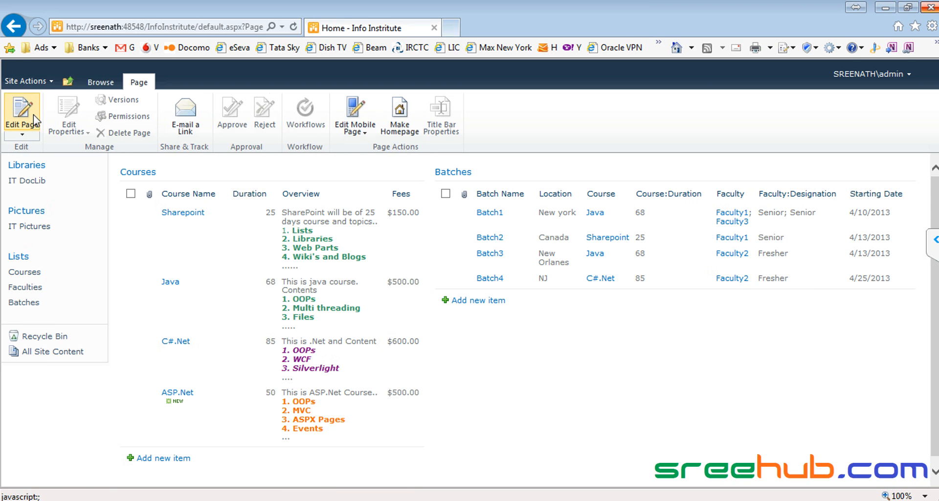
- Modify the Courses web part's current view to hide the Overview column, and save the view
{"action": "left_click", "coordinate": [222, 171]}
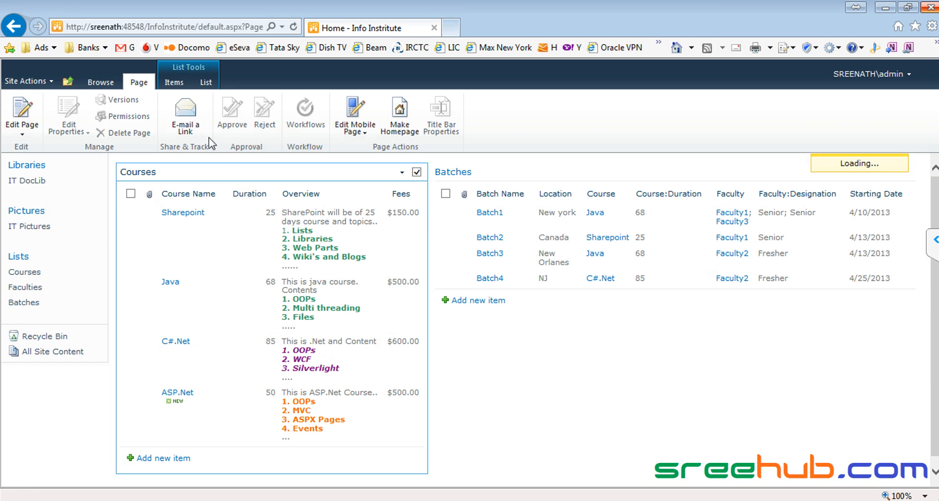
{"action": "left_click", "coordinate": [206, 83]}
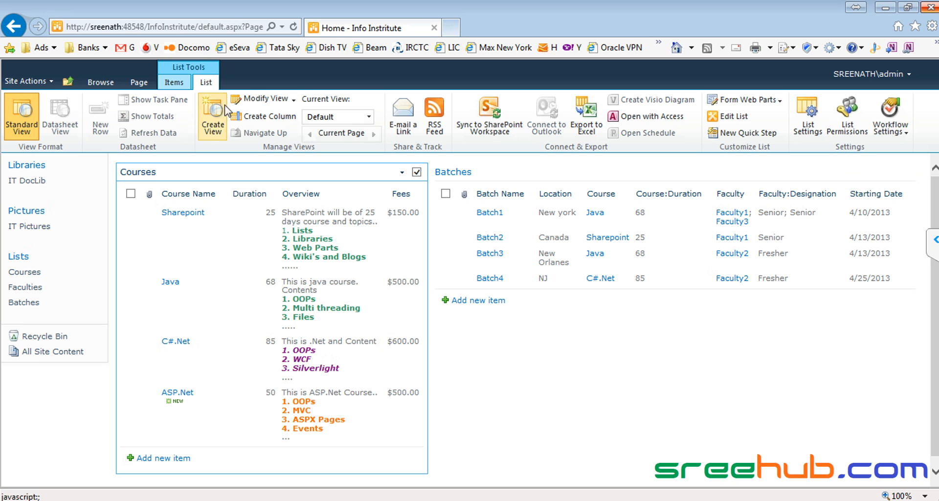
{"action": "left_click", "coordinate": [270, 99]}
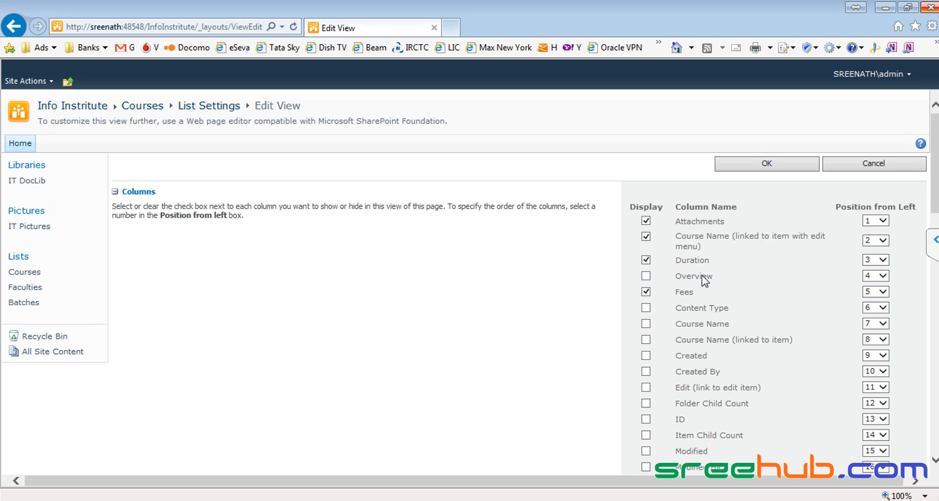
{"action": "left_click", "coordinate": [759, 166]}
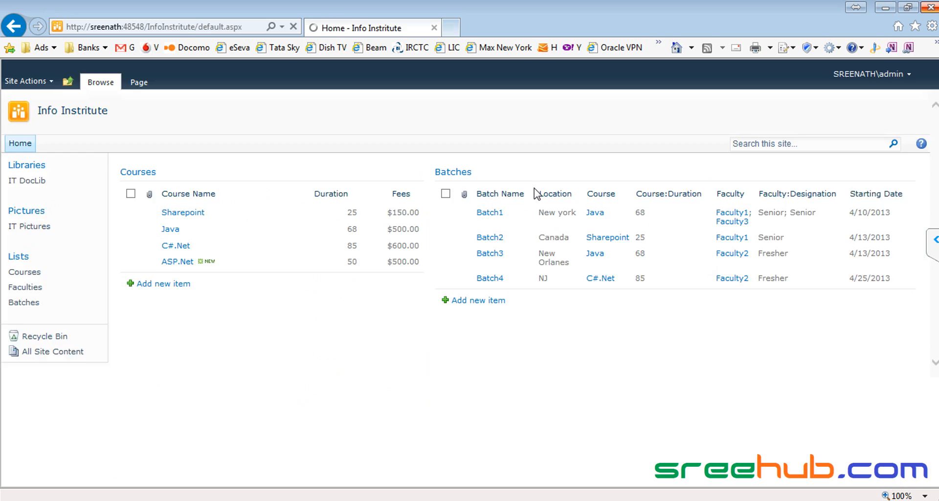
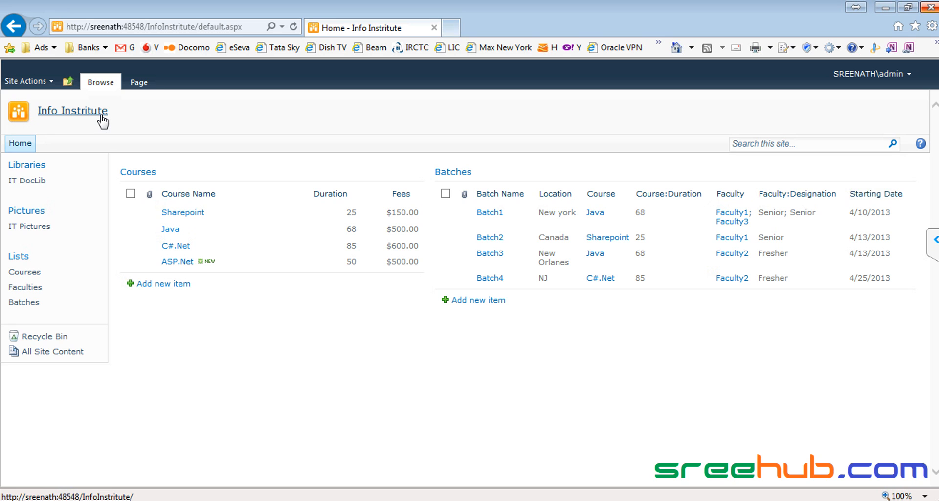
- Edit the home page and add the Content Editor web part from the Media and Content category to the Right zone
{"action": "left_click", "coordinate": [22, 84]}
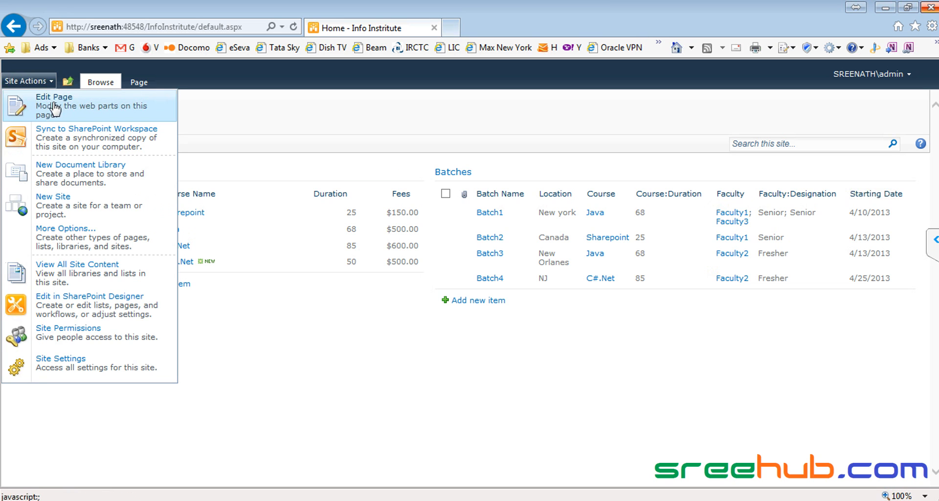
{"action": "left_click", "coordinate": [70, 109]}
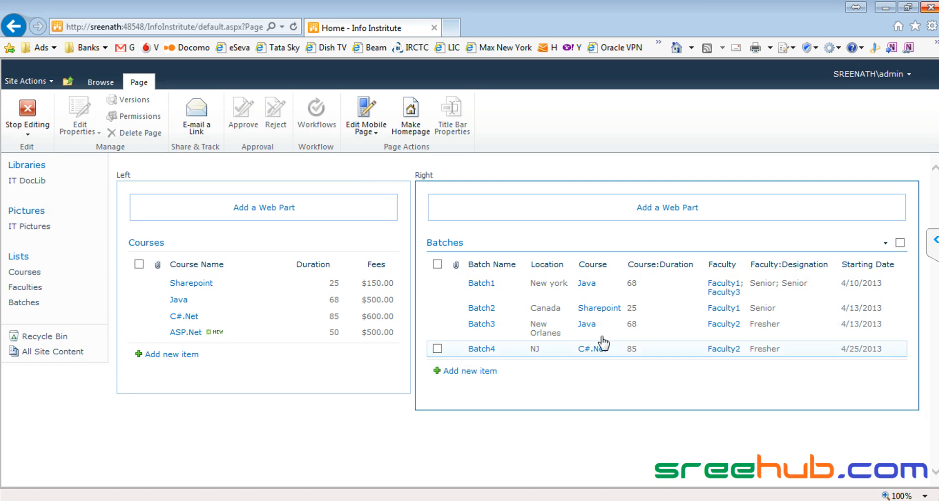
{"action": "left_click", "coordinate": [272, 212]}
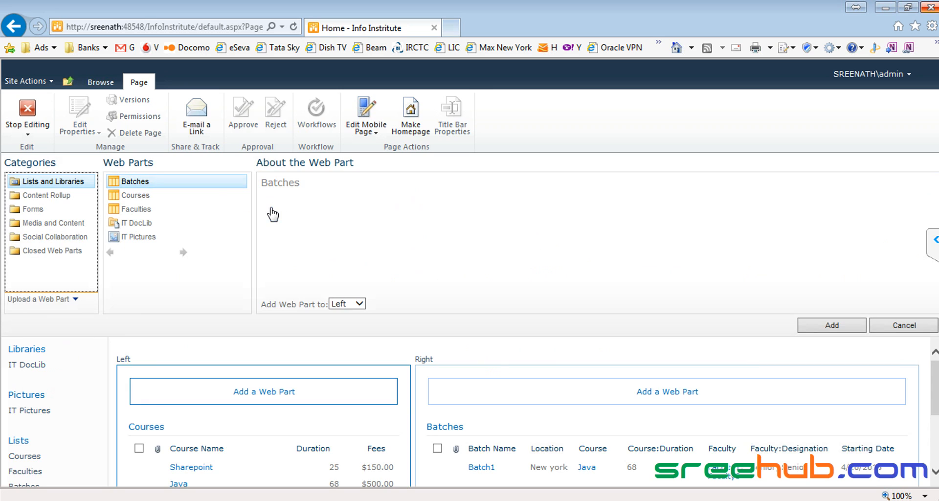
{"action": "left_click", "coordinate": [43, 224]}
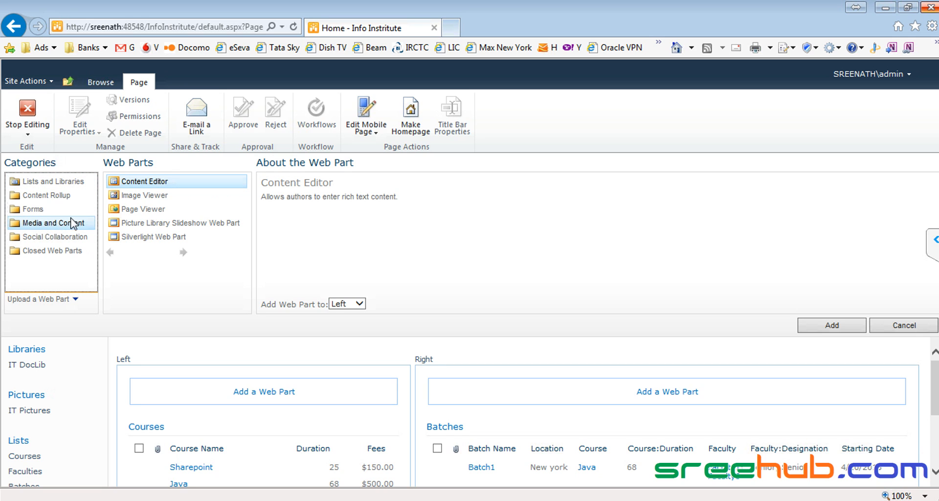
{"action": "left_click", "coordinate": [138, 182]}
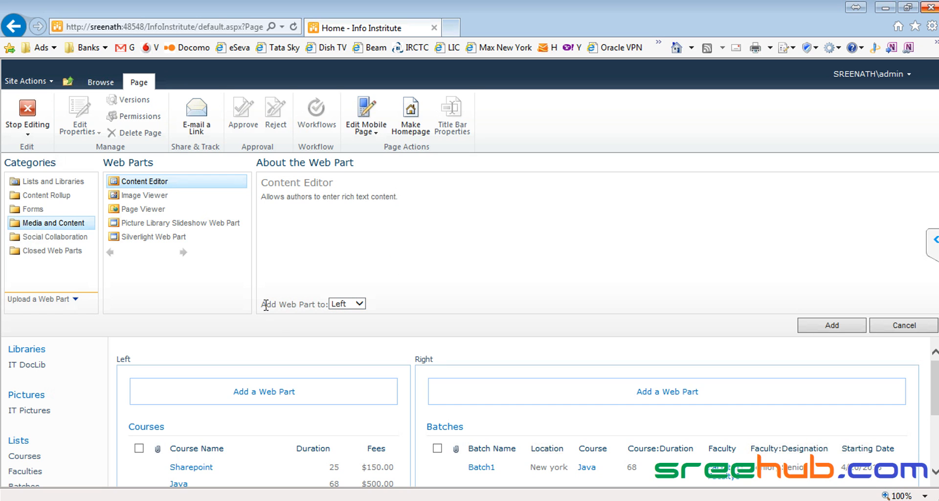
{"action": "left_click_drag", "start_coordinate": [286, 308], "coordinate": [365, 313]}
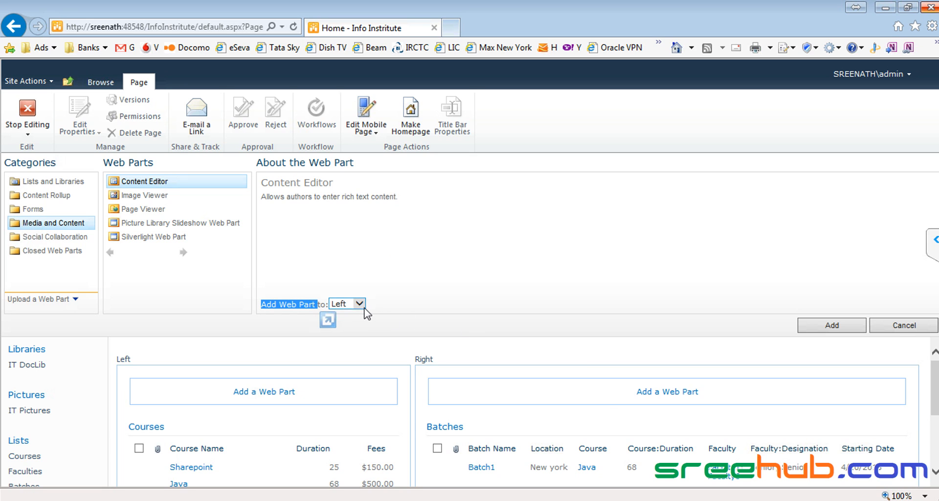
{"action": "left_click", "coordinate": [359, 303]}
{"action": "left_click", "coordinate": [361, 306]}
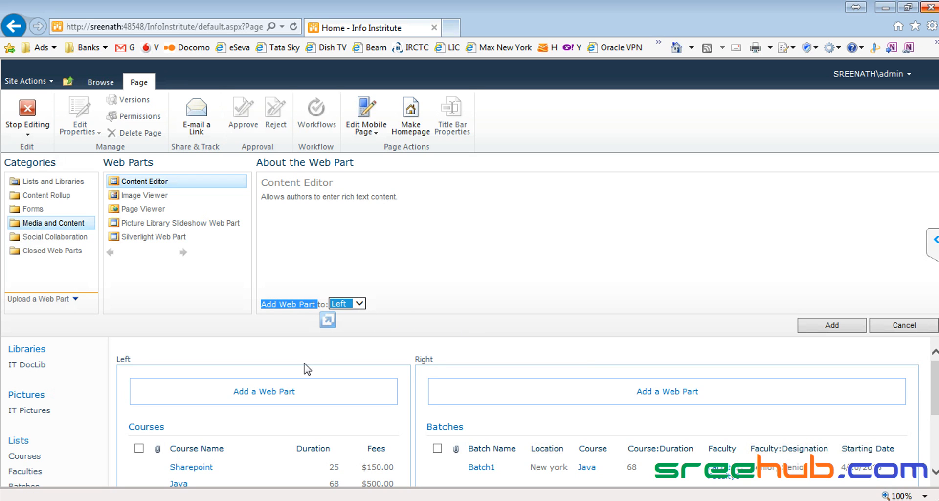
{"action": "left_click", "coordinate": [349, 309]}
{"action": "left_click", "coordinate": [357, 317]}
{"action": "left_click", "coordinate": [834, 326]}
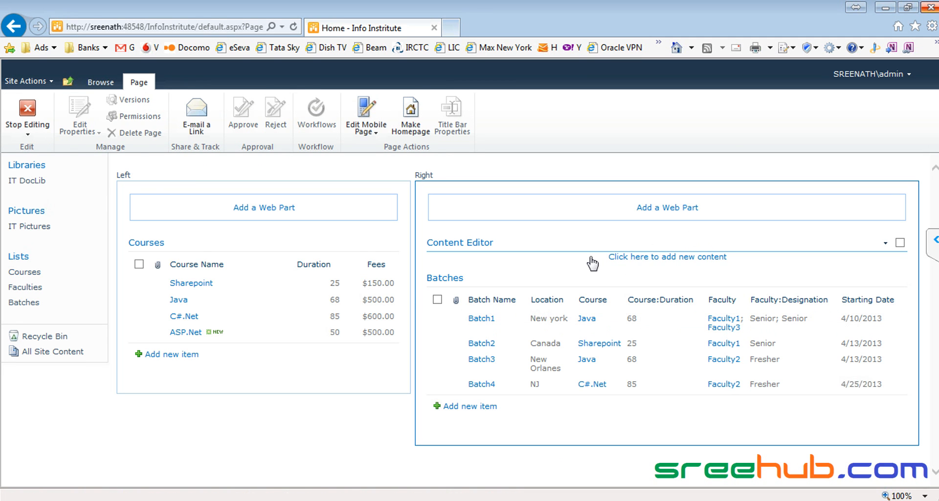
- Fill the Content Editor web part with the lines "This is info.......", "fsdfsdf" and "sdfsdfsdfsdfds", and stop editing the page
{"action": "left_click", "coordinate": [652, 258]}
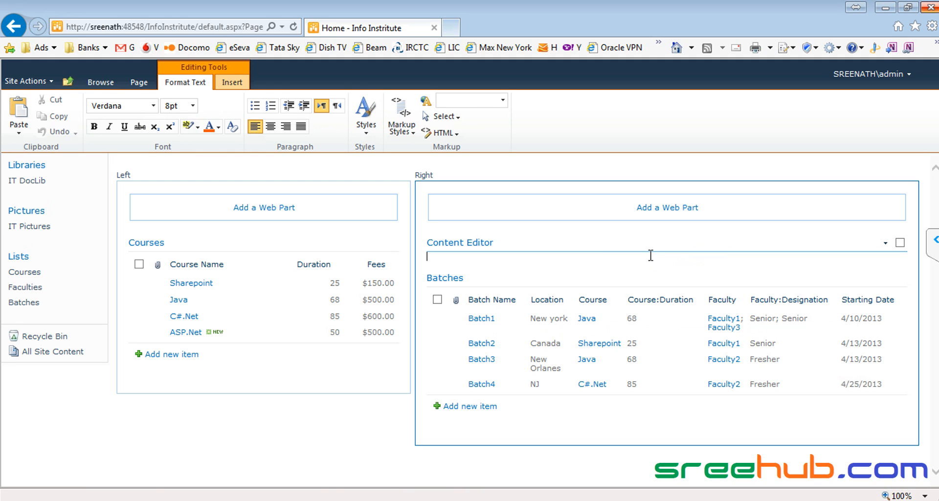
{"action": "key", "text": "Return"}
{"action": "type", "text": "This is info......."}
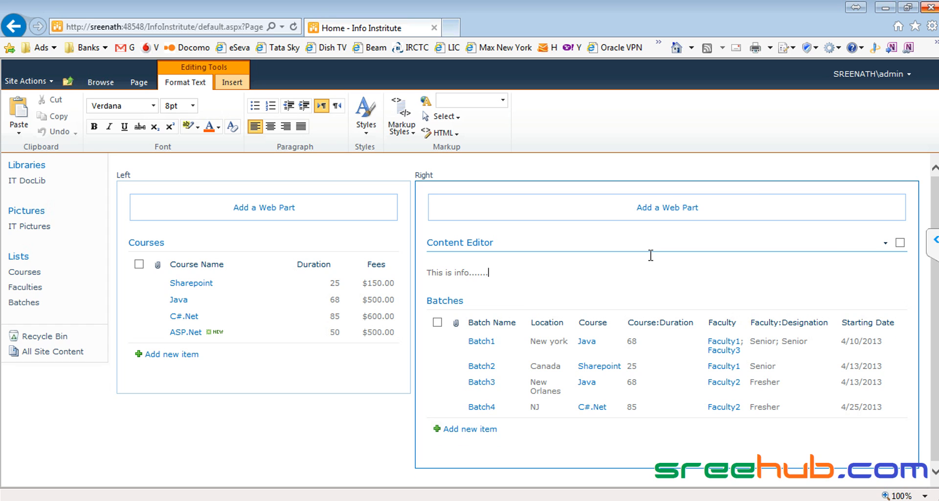
{"action": "key", "text": "Return"}
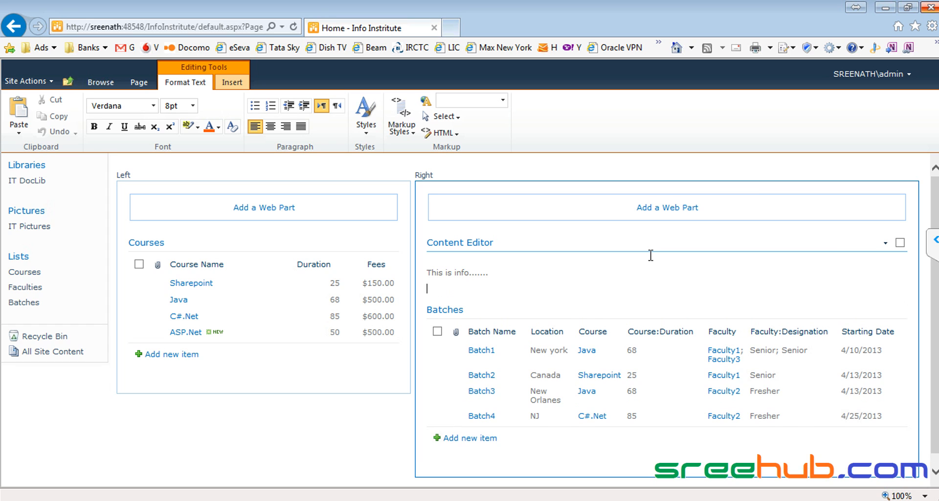
{"action": "type", "text": "fsdfsdf"}
{"action": "key", "text": "Return"}
{"action": "type", "text": "sdfsdfsdfsdfds"}
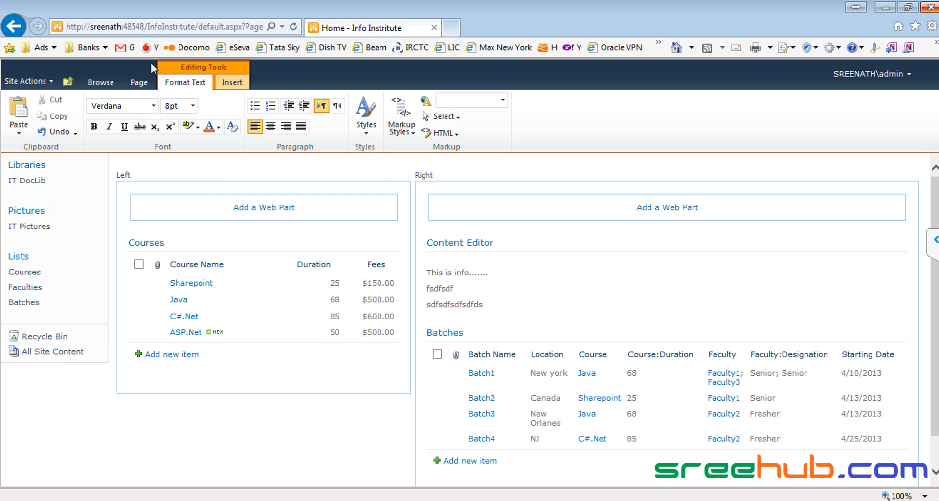
{"action": "left_click", "coordinate": [137, 83]}
{"action": "left_click", "coordinate": [27, 112]}
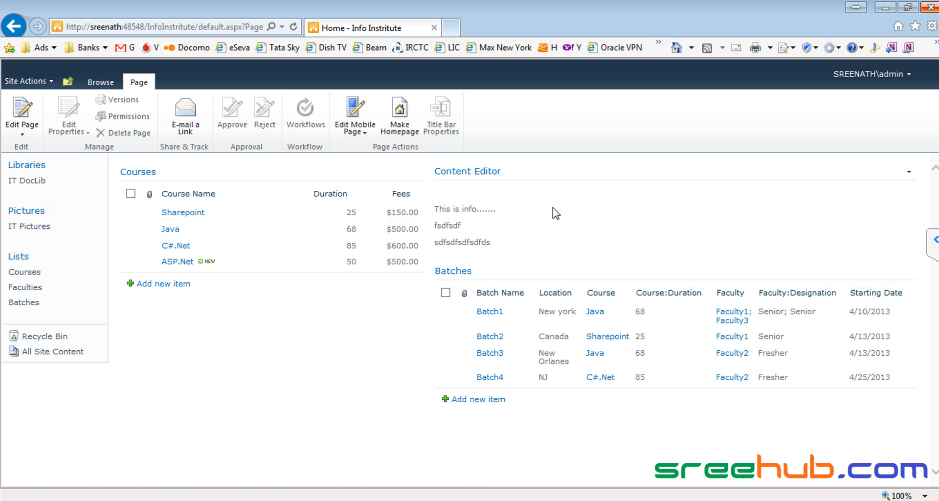
- Minimize the Content Editor, Batches and Courses web parts on the home page
{"action": "left_click", "coordinate": [909, 172]}
{"action": "left_click", "coordinate": [884, 189]}
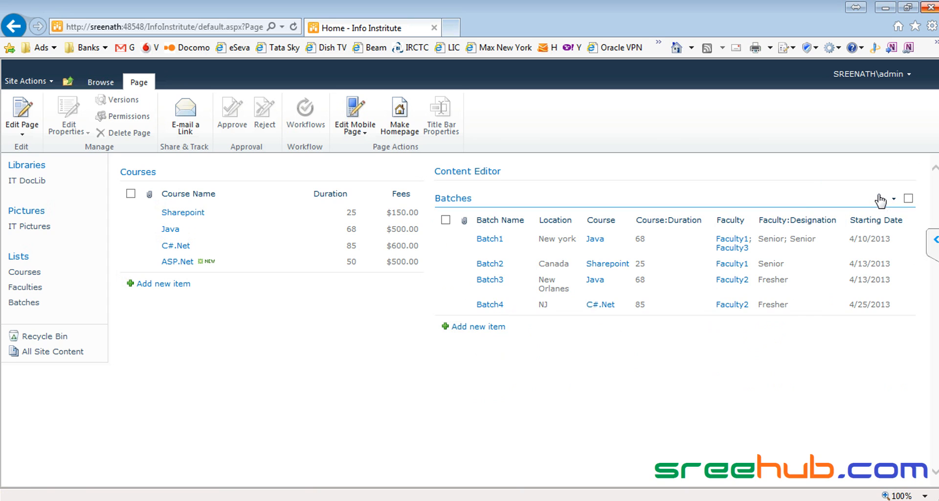
{"action": "left_click", "coordinate": [894, 199]}
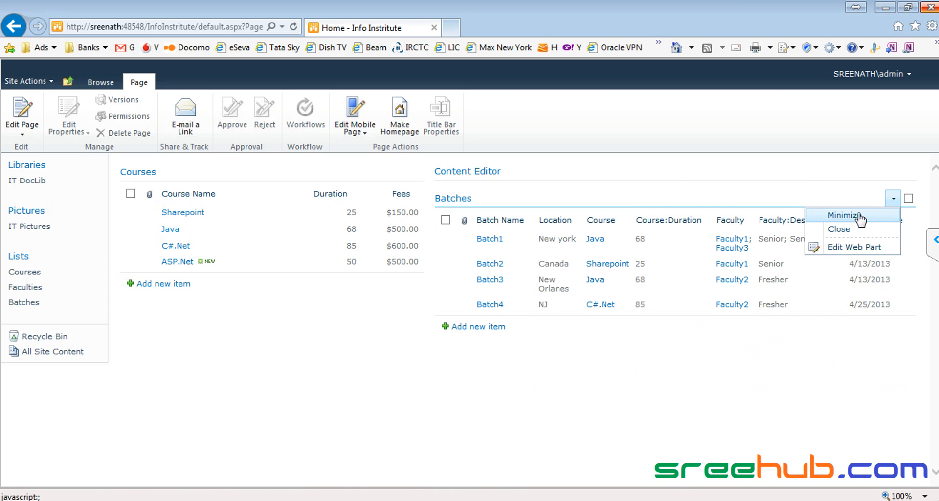
{"action": "left_click", "coordinate": [865, 215]}
{"action": "left_click", "coordinate": [651, 172]}
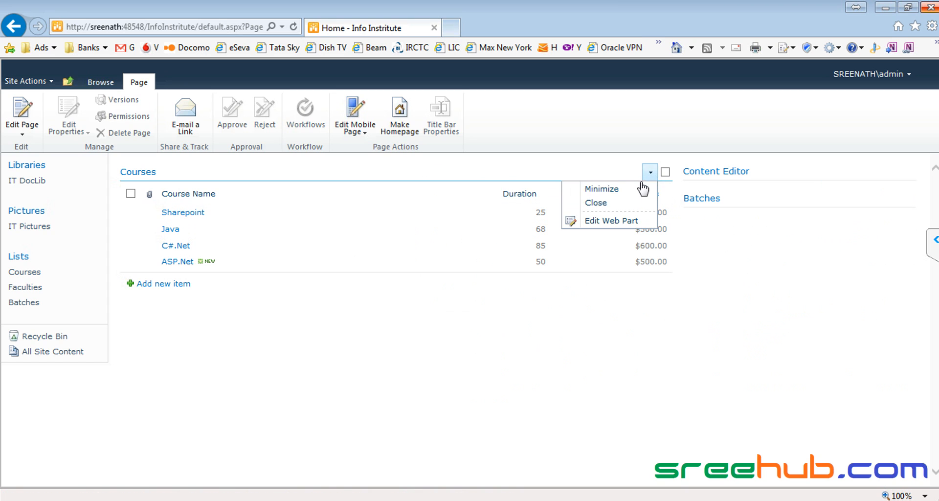
{"action": "left_click", "coordinate": [627, 189]}
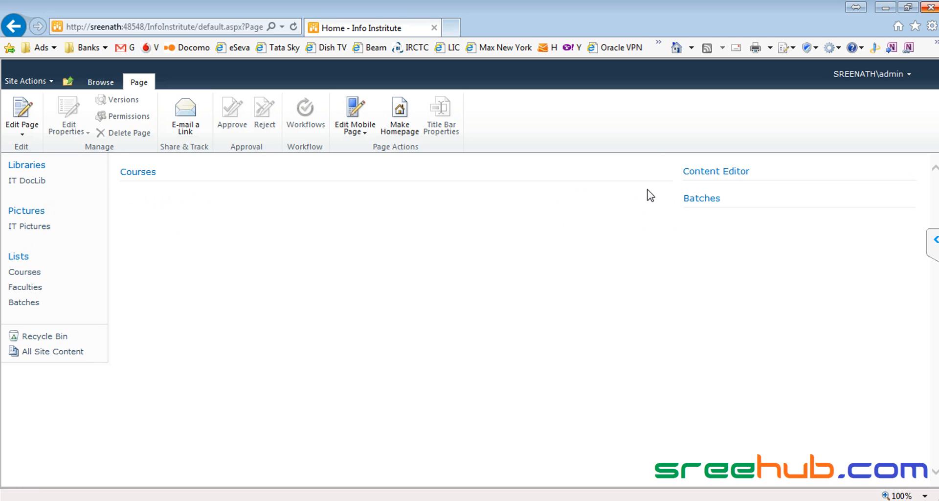
- Restore the minimized Courses, Content Editor and Batches web parts
{"action": "left_click", "coordinate": [650, 173]}
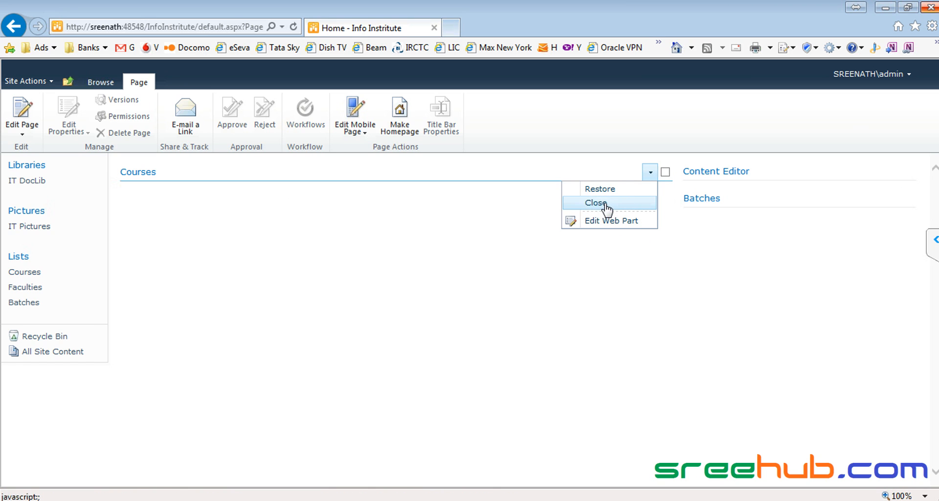
{"action": "left_click", "coordinate": [624, 191]}
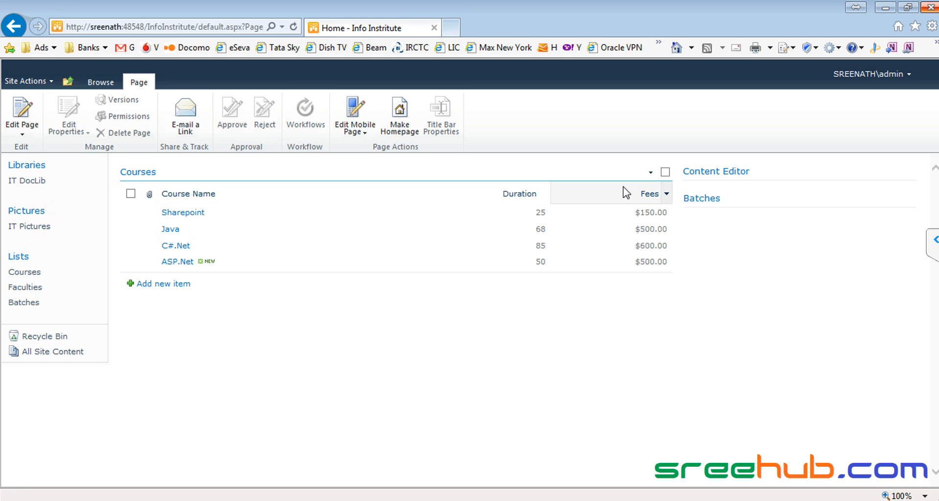
{"action": "left_click", "coordinate": [651, 173]}
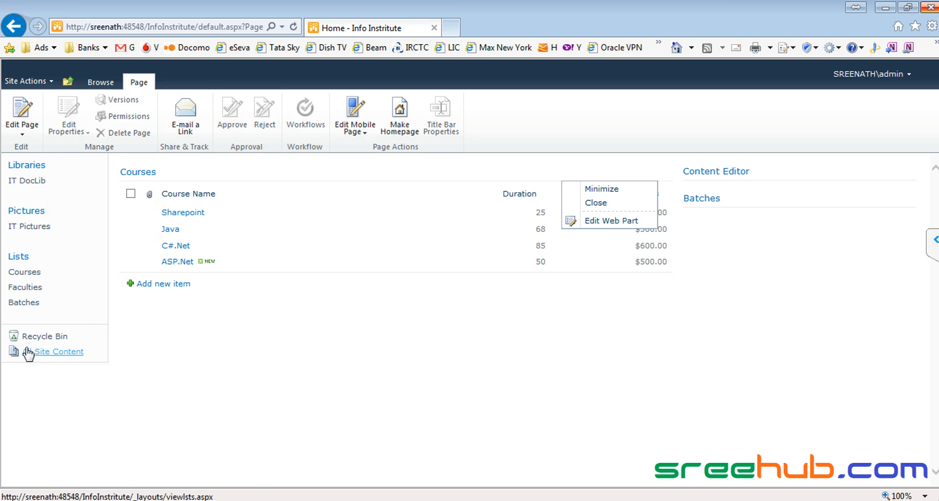
{"action": "left_click", "coordinate": [909, 171]}
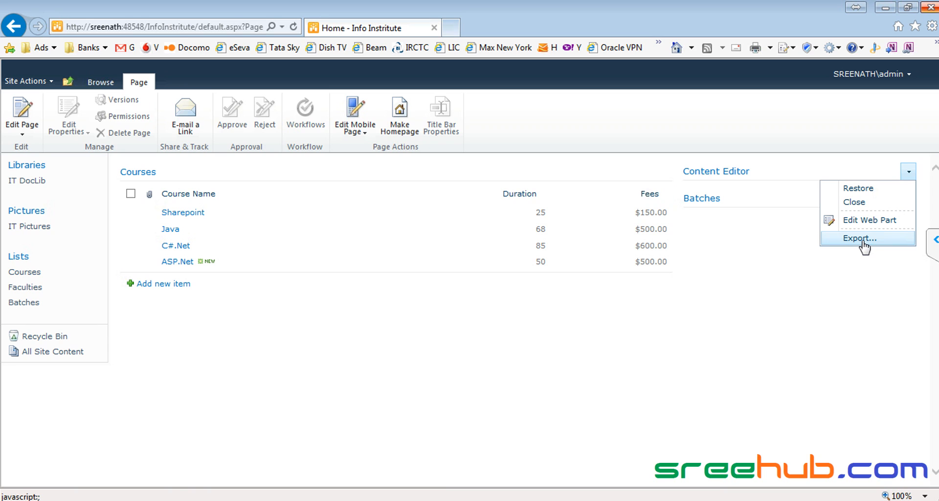
{"action": "left_click", "coordinate": [871, 191]}
{"action": "left_click", "coordinate": [893, 272]}
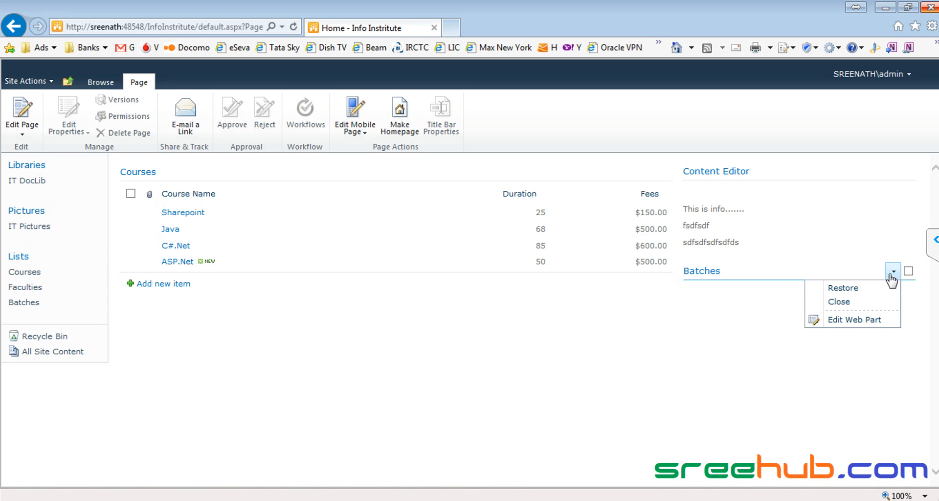
{"action": "left_click", "coordinate": [871, 291]}
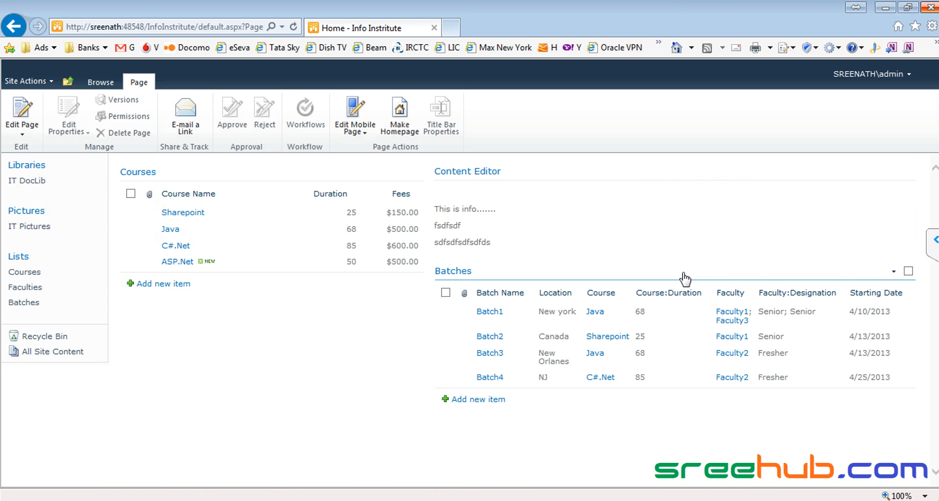
{"action": "left_click", "coordinate": [909, 172]}
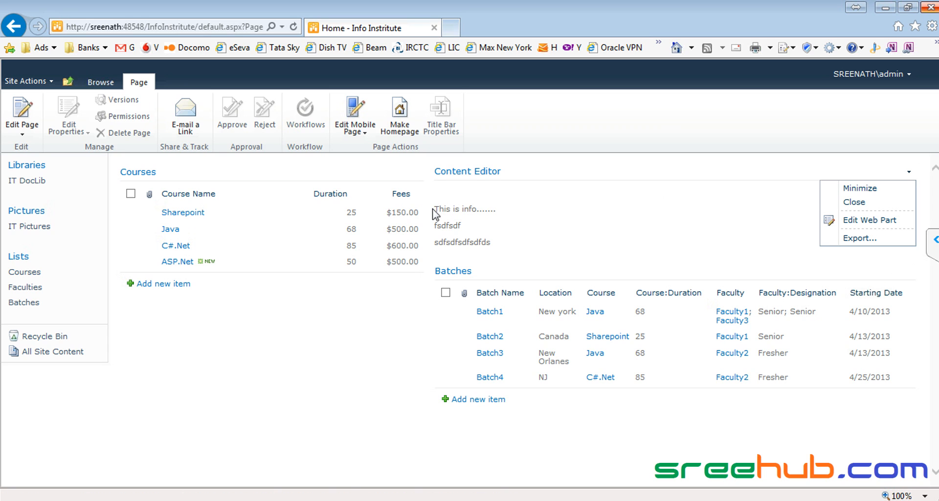
{"action": "left_click_drag", "start_coordinate": [433, 208], "coordinate": [504, 253]}
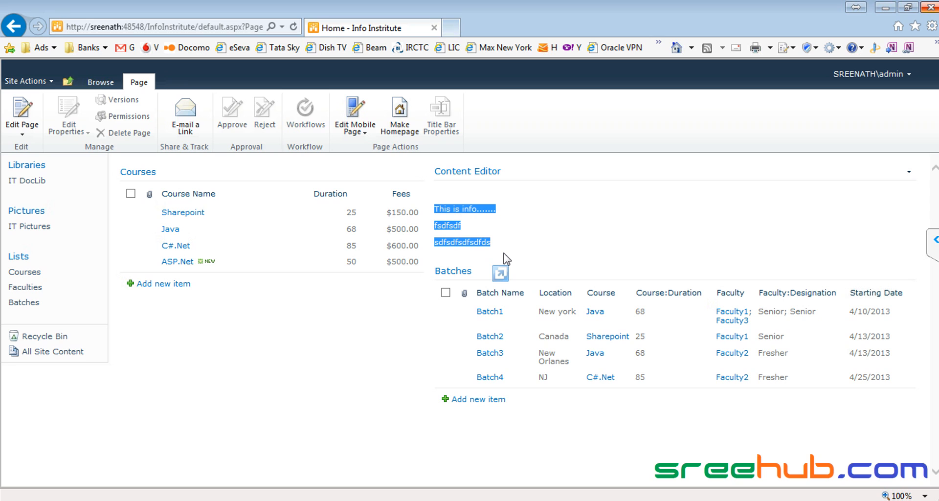
{"action": "left_click", "coordinate": [511, 234]}
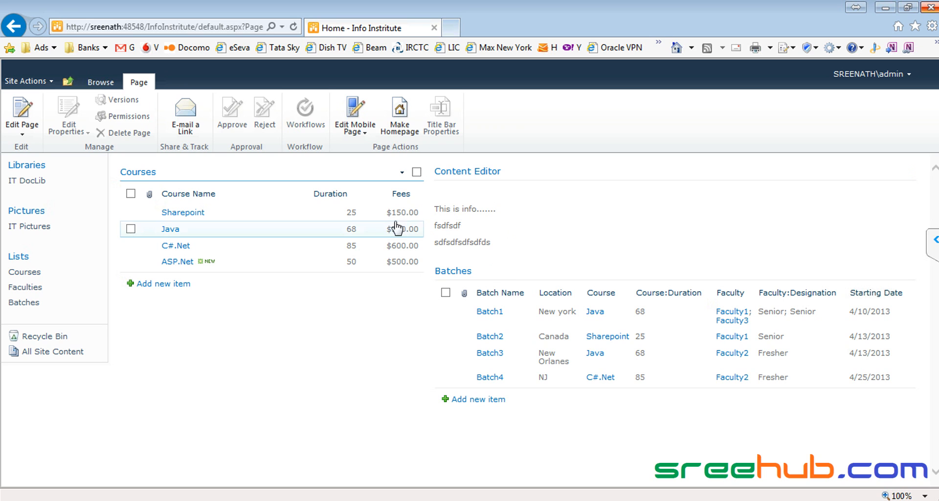
- Add the IT DocLib web part from Lists and Libraries to the Right zone, and close the crashed browser
{"action": "left_click", "coordinate": [22, 118]}
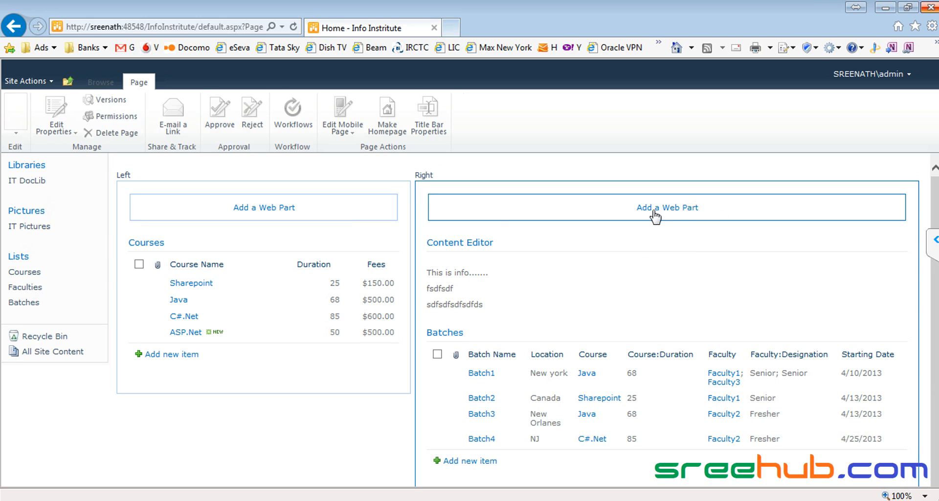
{"action": "left_click", "coordinate": [641, 215]}
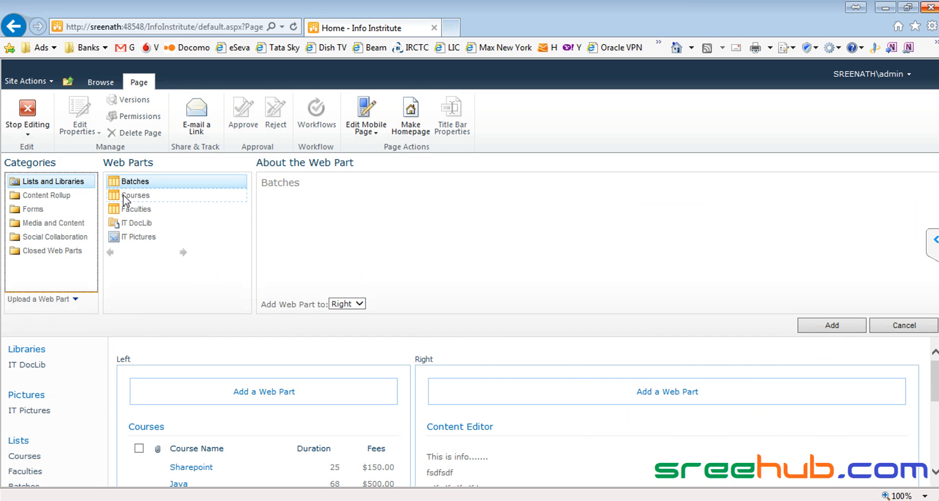
{"action": "left_click", "coordinate": [129, 223]}
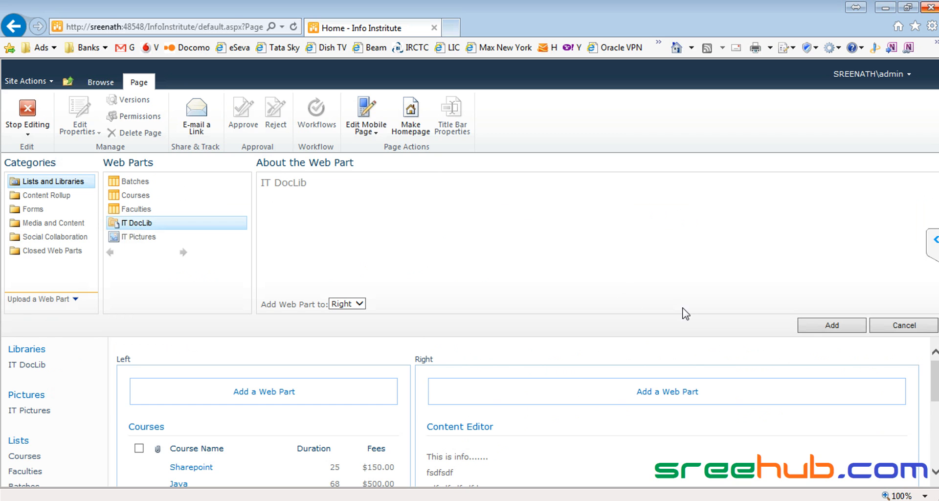
{"action": "left_click", "coordinate": [808, 328]}
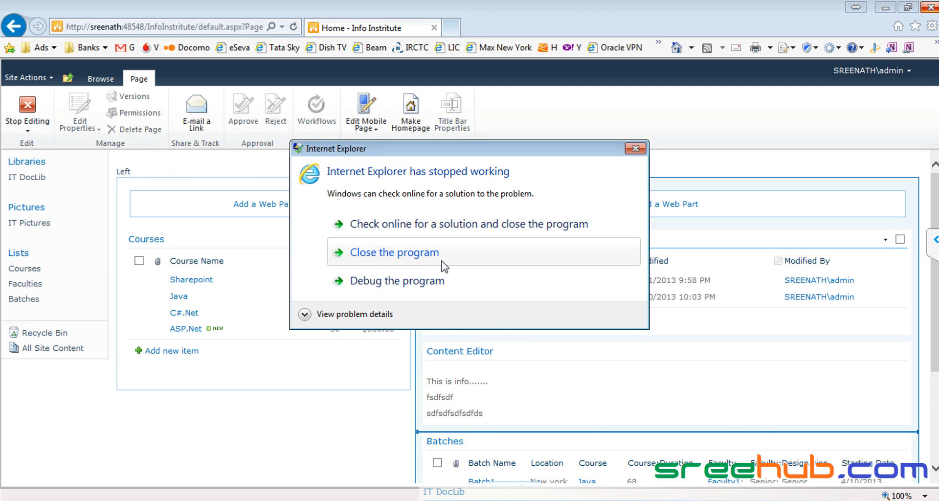
{"action": "left_click", "coordinate": [446, 258]}
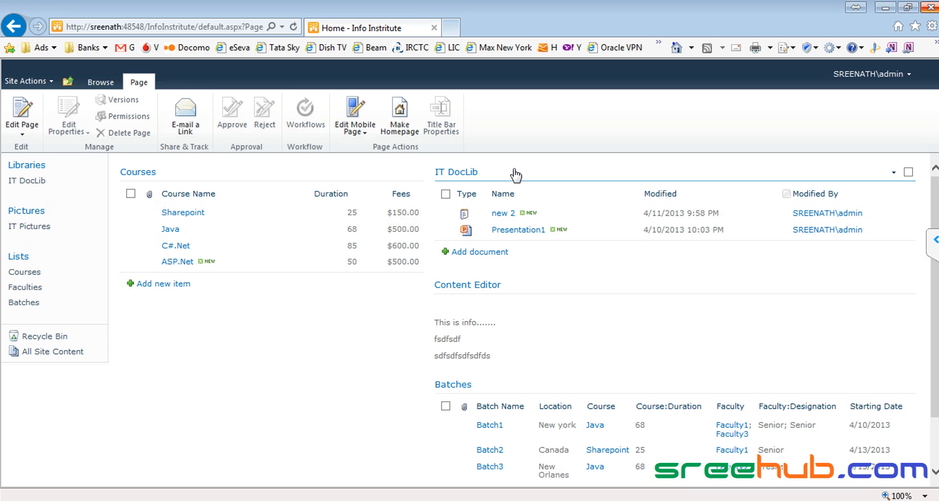
- Move the IT DocLib web part from the Right zone to below Courses in the Left zone, and stop editing the page
{"action": "left_click_drag", "start_coordinate": [516, 174], "coordinate": [525, 308]}
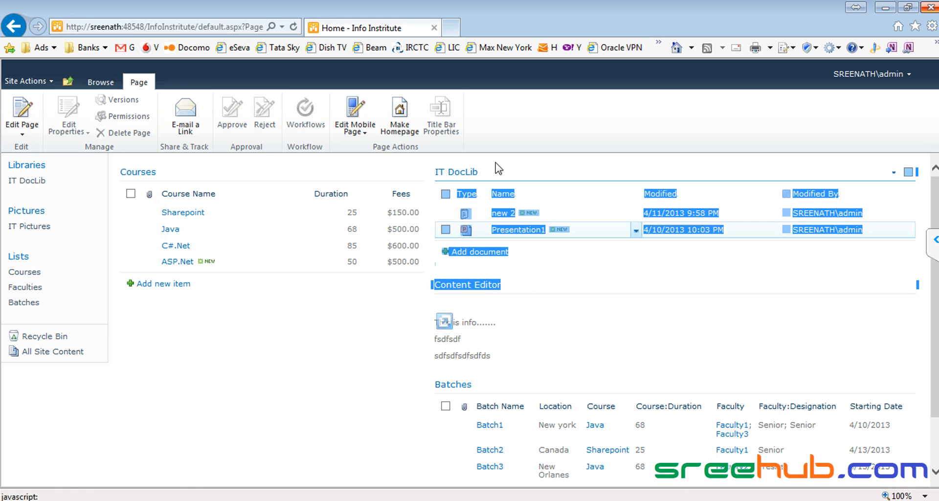
{"action": "left_click", "coordinate": [22, 115]}
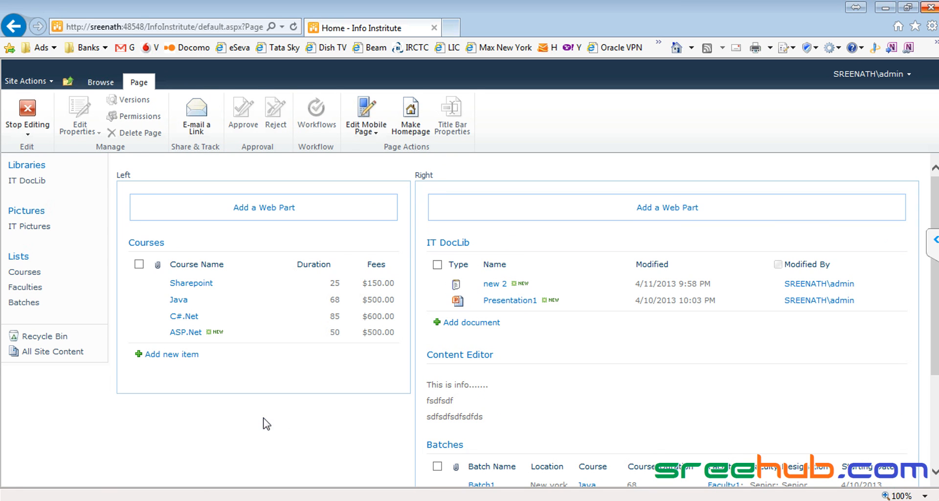
{"action": "left_click_drag", "start_coordinate": [455, 243], "coordinate": [236, 361]}
{"action": "left_click", "coordinate": [28, 113]}
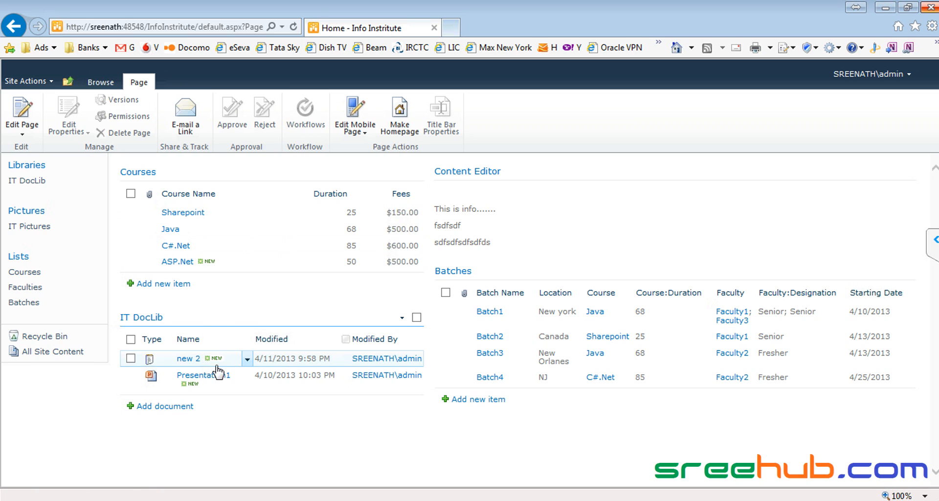
- View the item options for the new 2 document in the IT DocLib web part and dismiss them
{"action": "left_click", "coordinate": [253, 362]}
{"action": "left_click", "coordinate": [249, 360]}
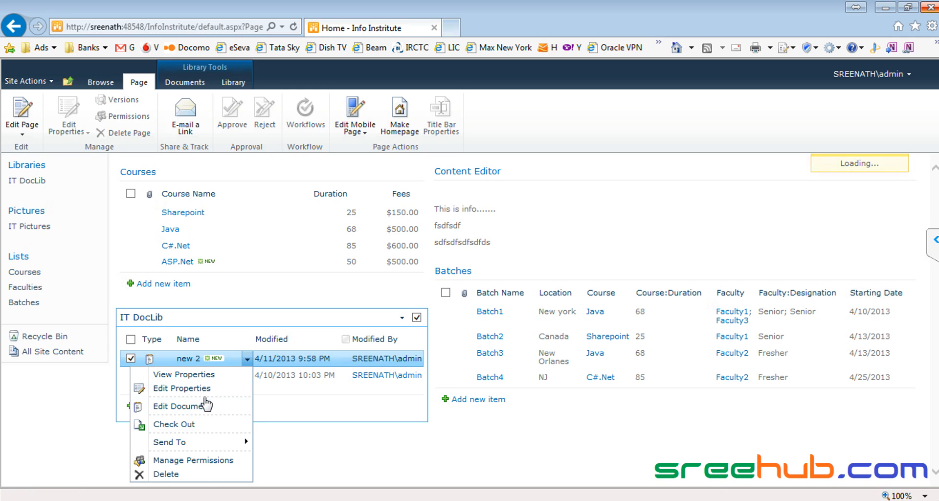
{"action": "left_click", "coordinate": [228, 296]}
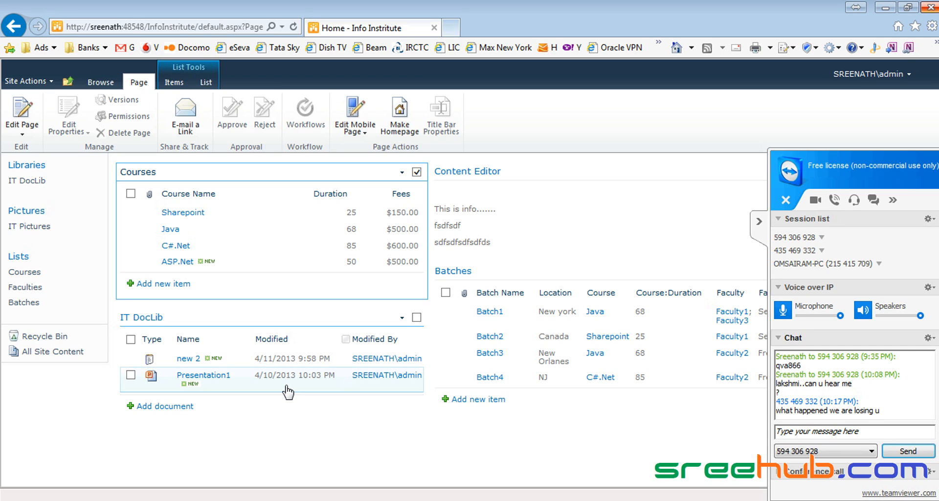
- Collapse the TeamViewer panel, return the home page to its browse view and deselect the Courses web part
{"action": "left_click", "coordinate": [760, 225]}
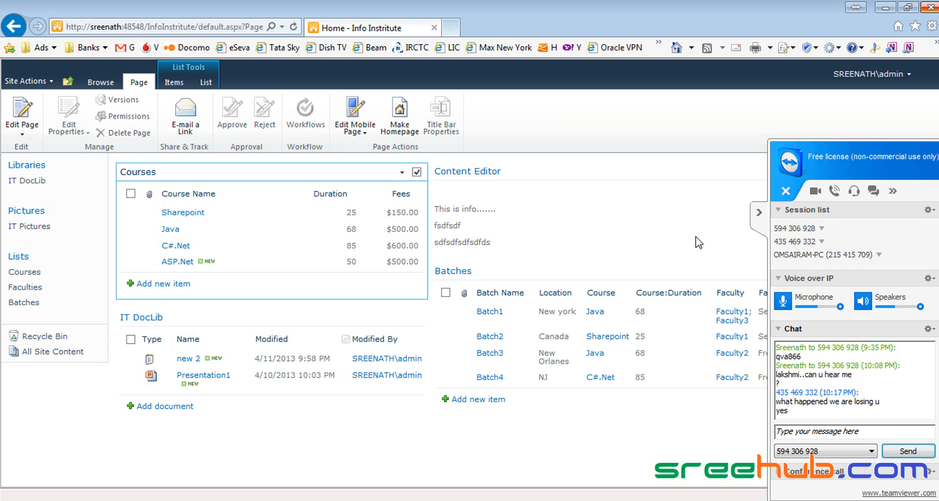
{"action": "left_click", "coordinate": [759, 216]}
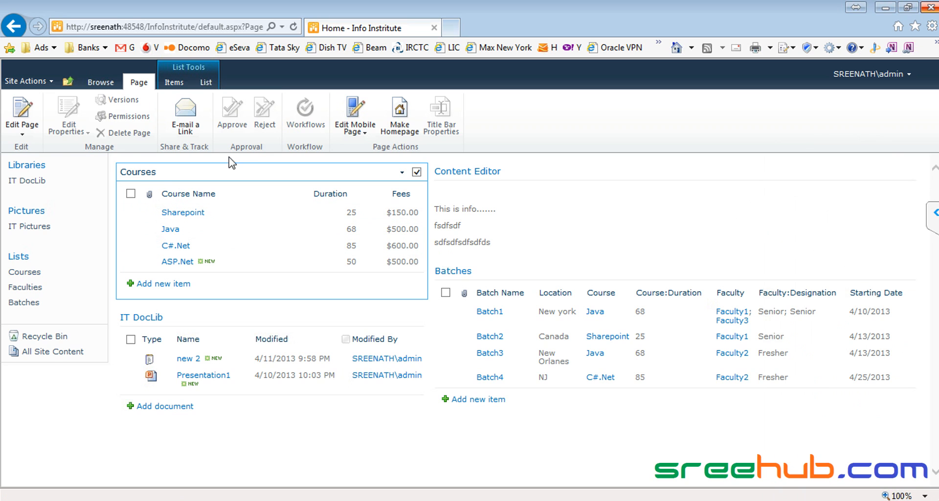
{"action": "left_click", "coordinate": [99, 83]}
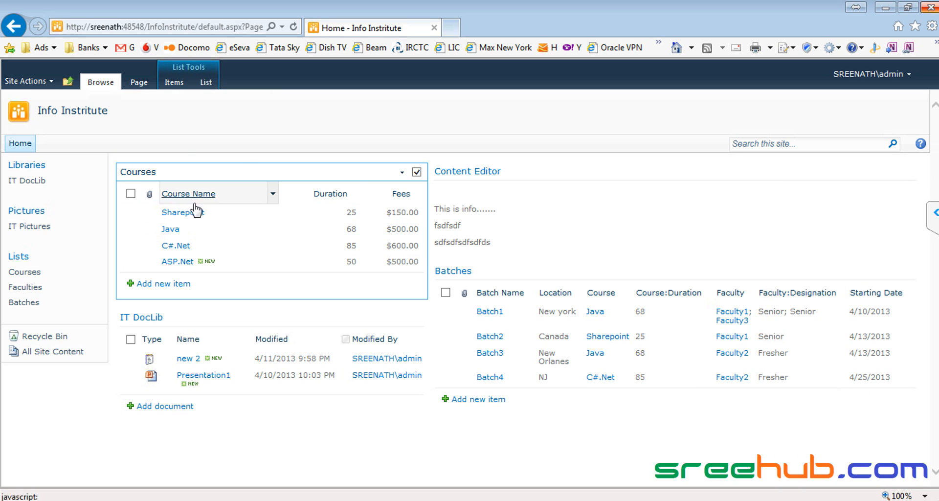
{"action": "left_click", "coordinate": [656, 178]}
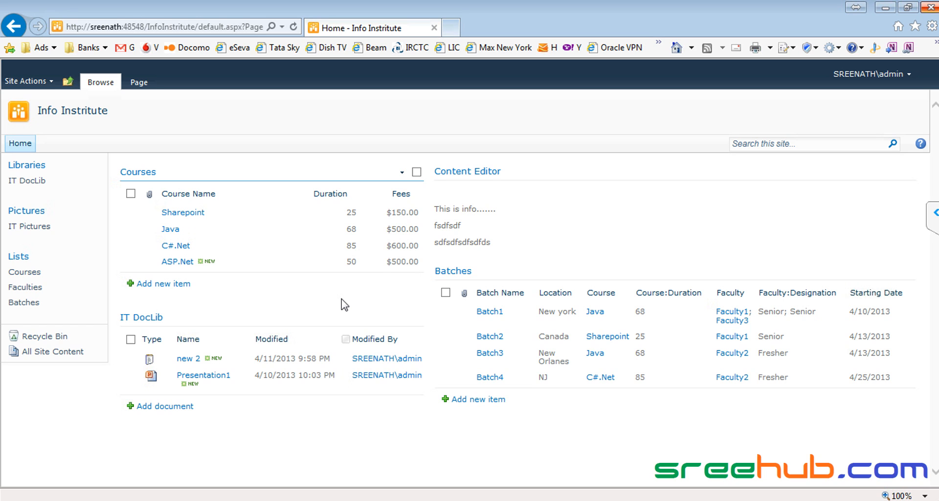
{"action": "left_click", "coordinate": [142, 82]}
{"action": "left_click", "coordinate": [18, 128]}
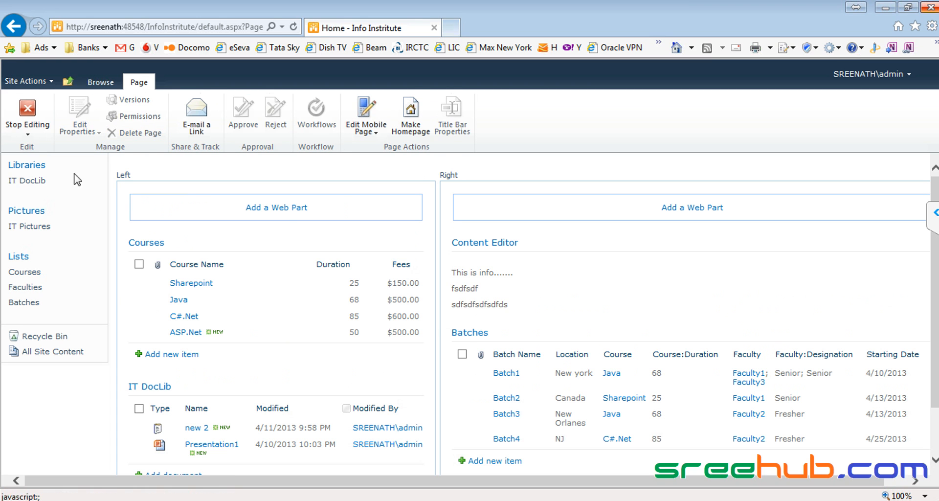
{"action": "left_click", "coordinate": [283, 209]}
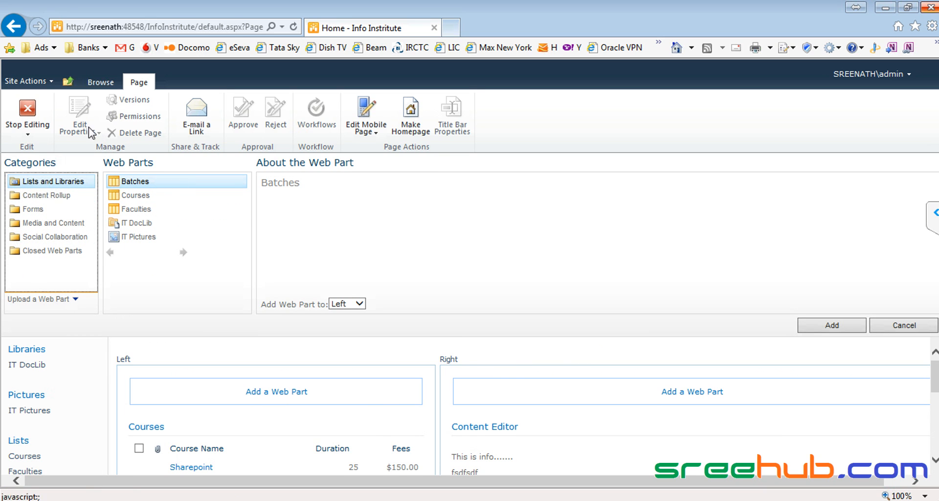
{"action": "left_click", "coordinate": [36, 110]}
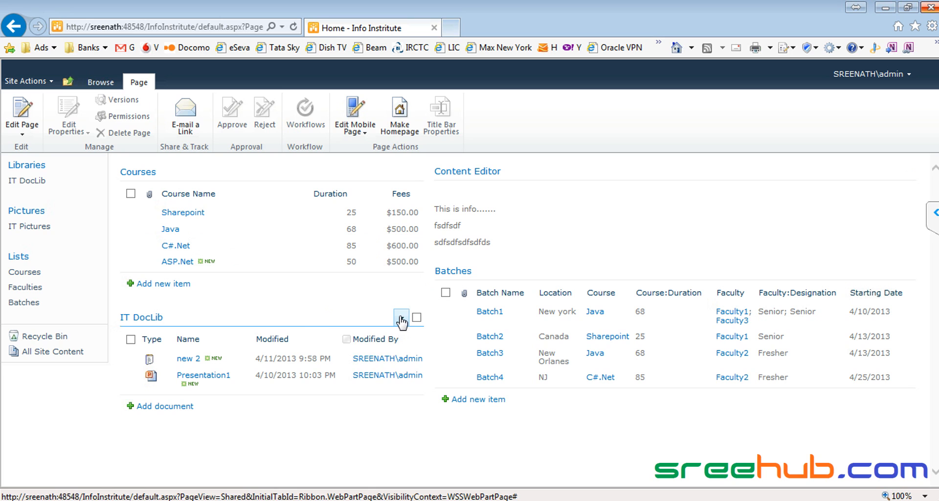
- Close the IT DocLib web part on the home page
{"action": "left_click", "coordinate": [402, 317]}
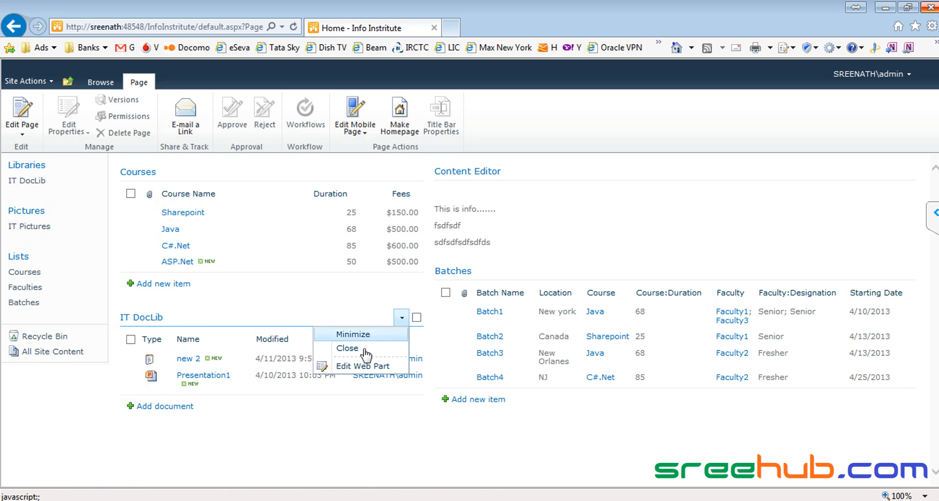
{"action": "left_click", "coordinate": [348, 348]}
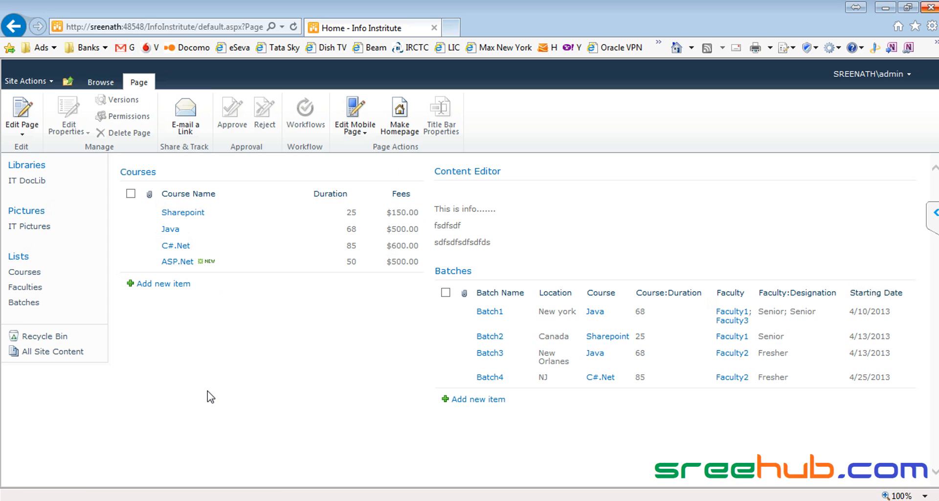
- Restore IT DocLib from Closed Web Parts to the Left zone, place it below Courses, and stop editing the page
{"action": "left_click", "coordinate": [19, 105]}
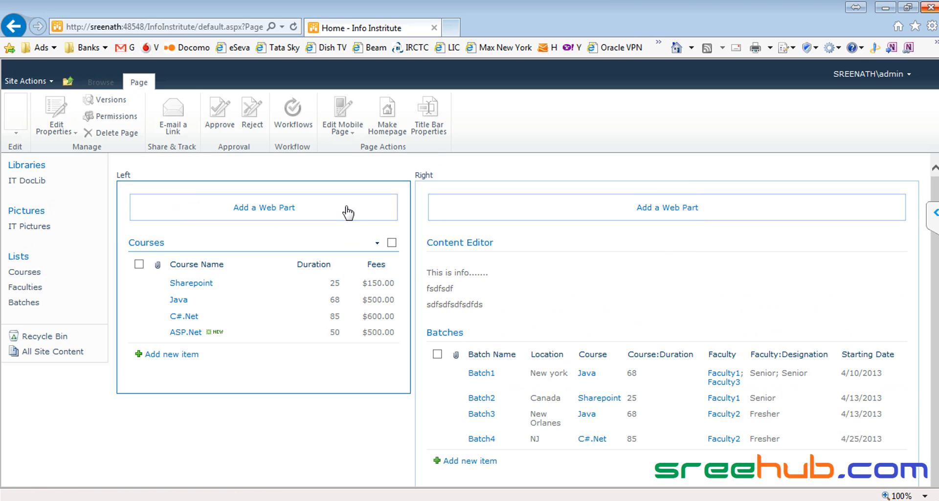
{"action": "left_click", "coordinate": [268, 207]}
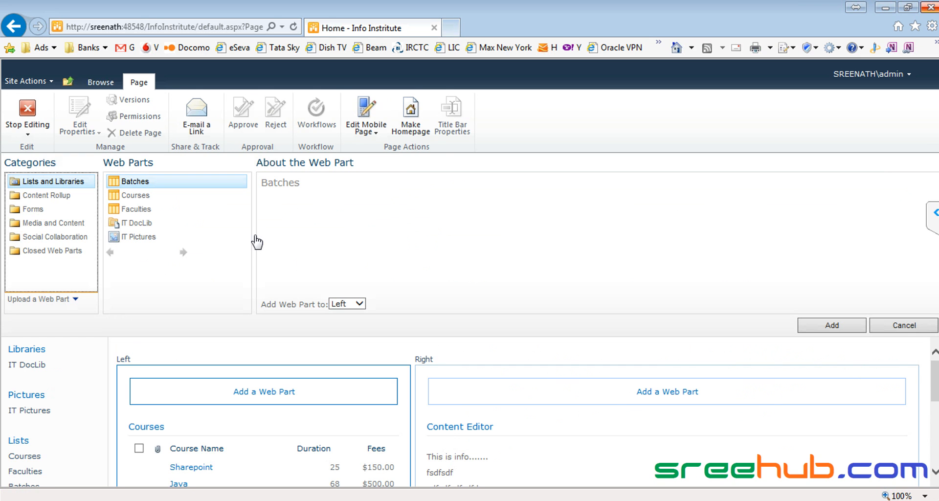
{"action": "left_click", "coordinate": [72, 252]}
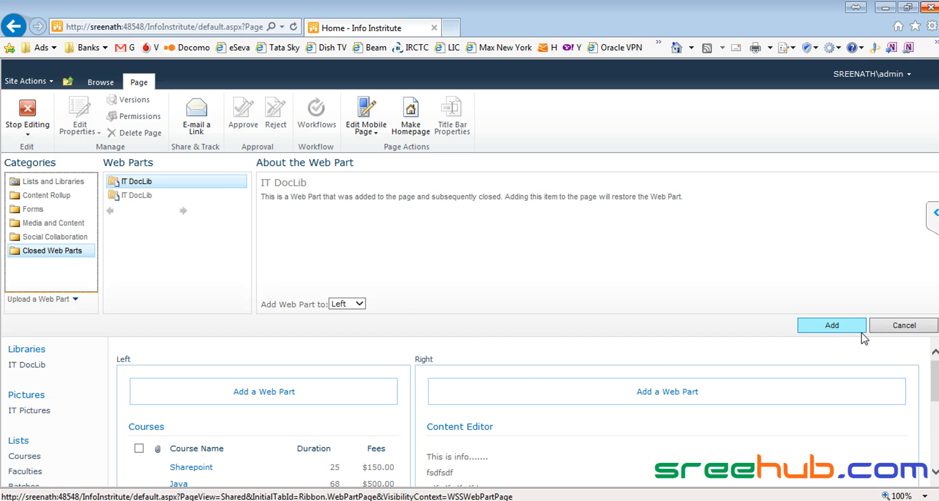
{"action": "left_click", "coordinate": [835, 327]}
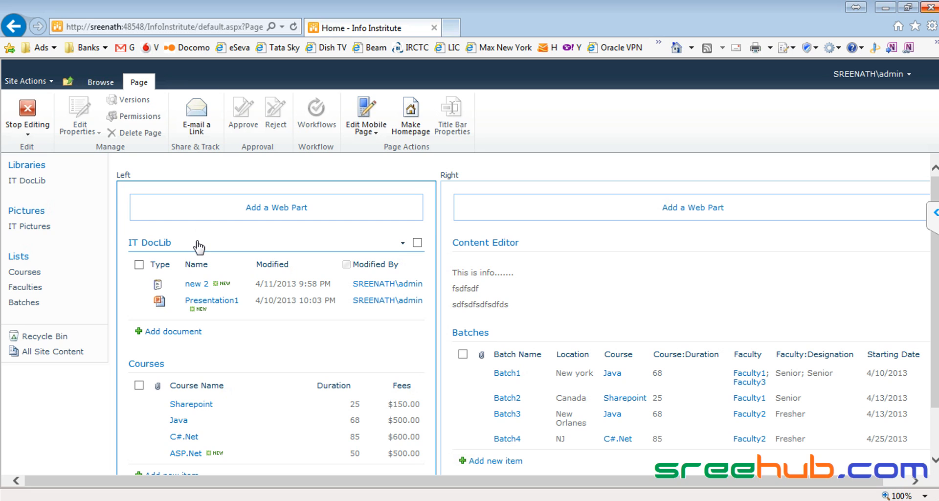
{"action": "left_click_drag", "start_coordinate": [198, 243], "coordinate": [189, 451]}
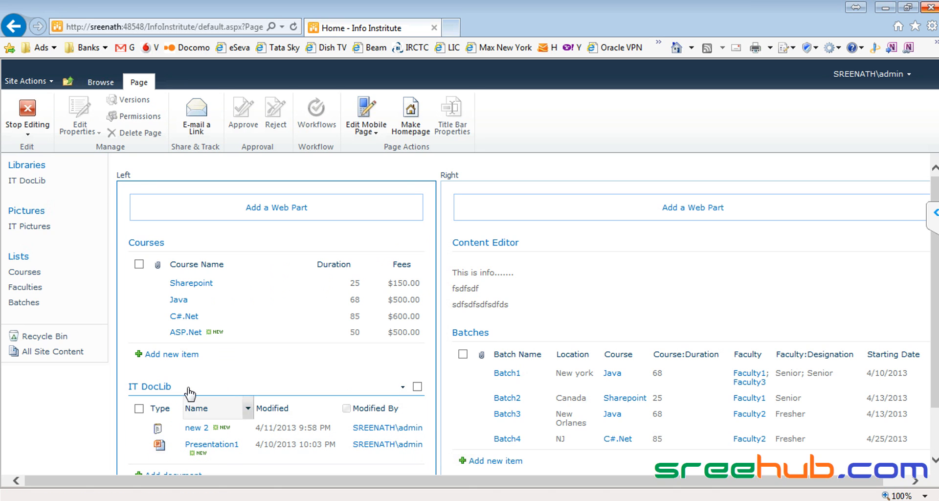
{"action": "left_click", "coordinate": [27, 108]}
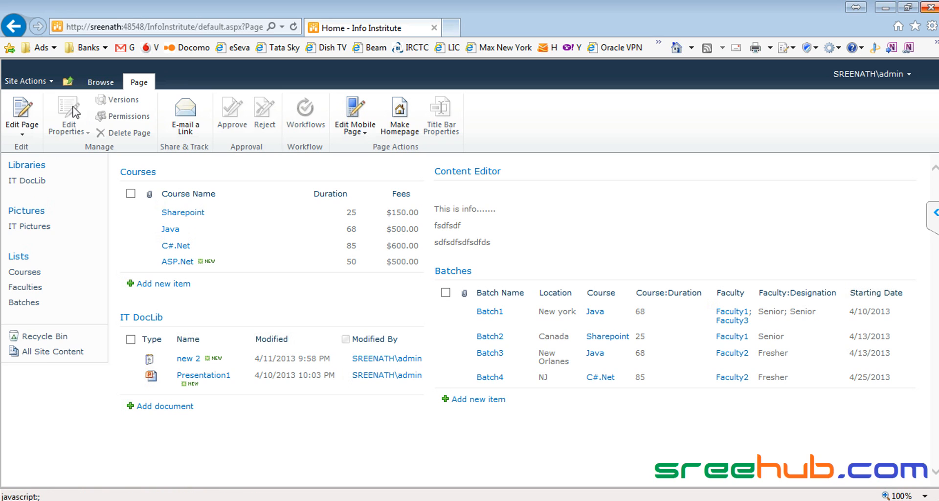
- Examine the Media and Content and Lists and Libraries web part categories in page editing, add nothing, and stop editing
{"action": "left_click", "coordinate": [30, 112]}
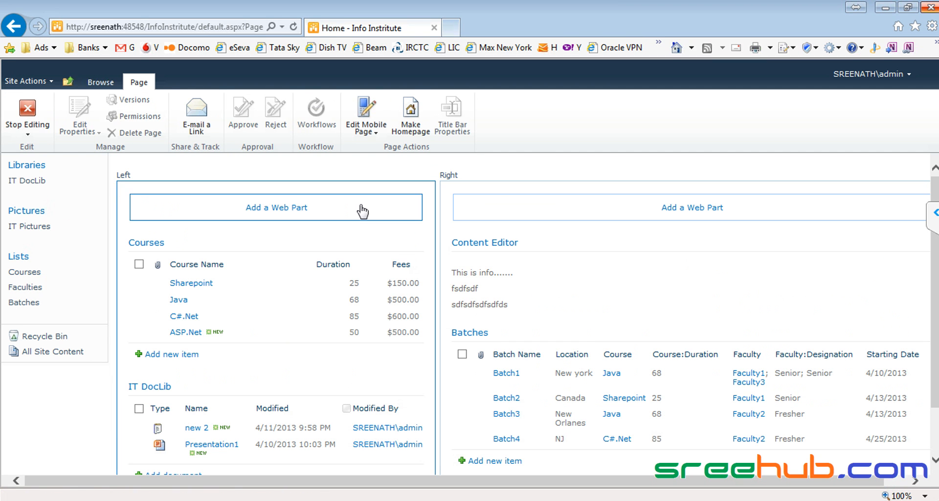
{"action": "left_click", "coordinate": [278, 209]}
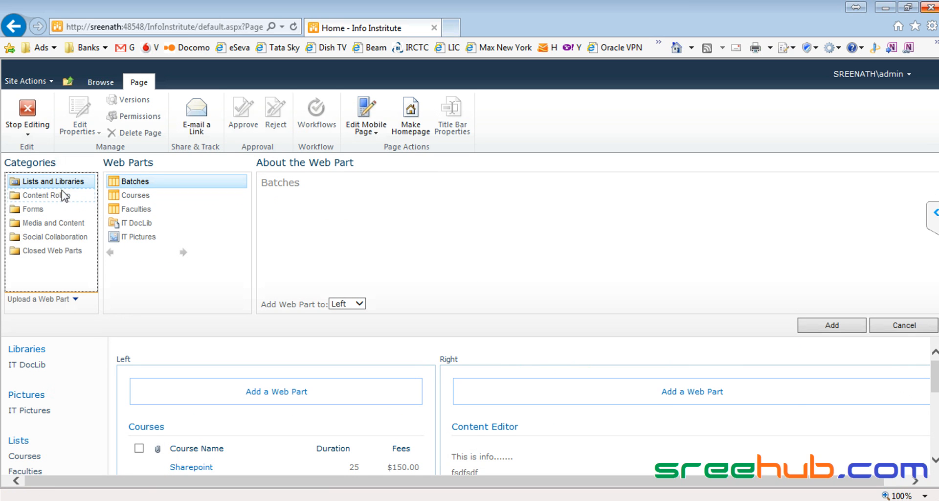
{"action": "left_click", "coordinate": [68, 222]}
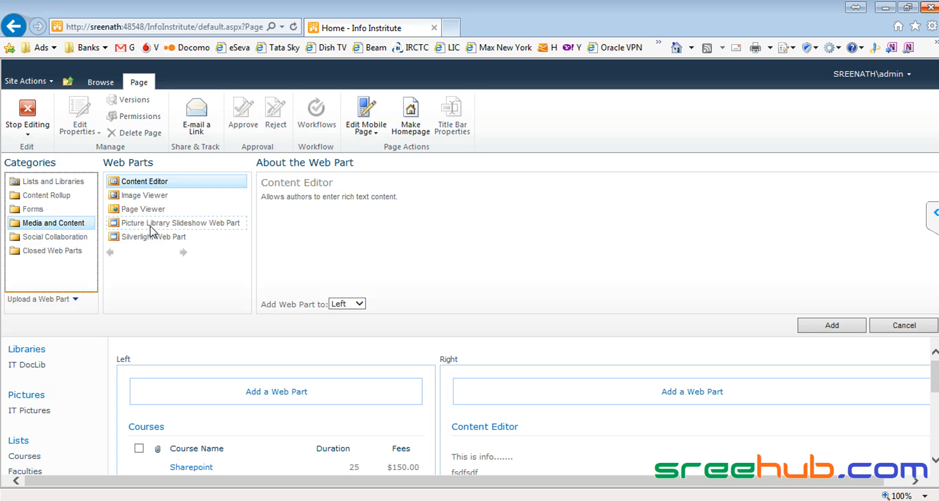
{"action": "left_click", "coordinate": [67, 182]}
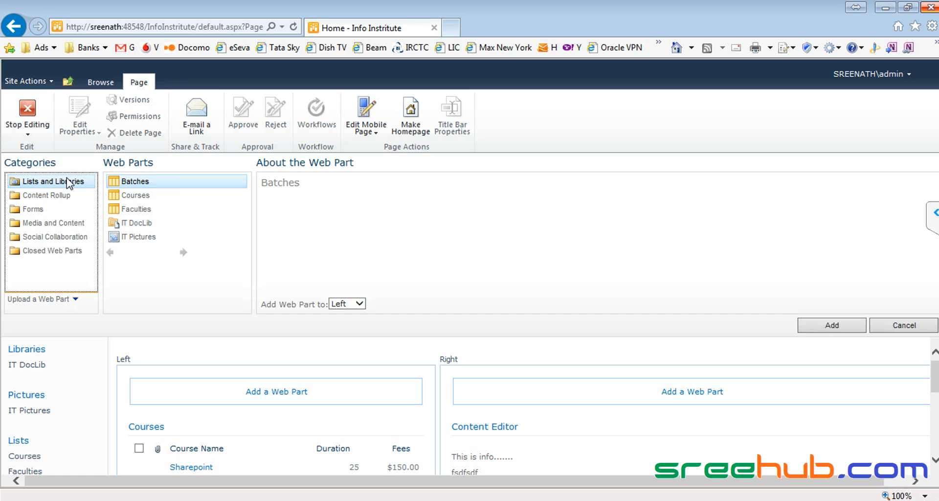
{"action": "left_click", "coordinate": [893, 322]}
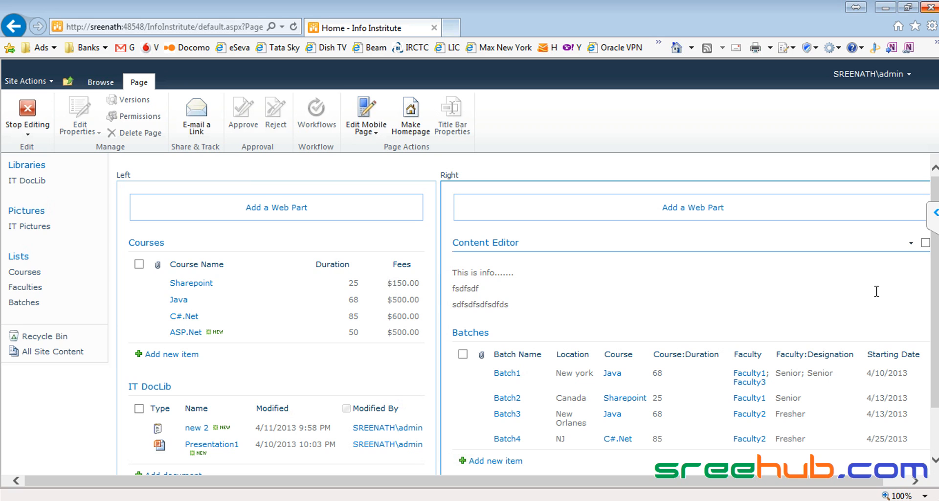
{"action": "scroll", "coordinate": [937, 350], "scroll_direction": "down", "scroll_amount": 2}
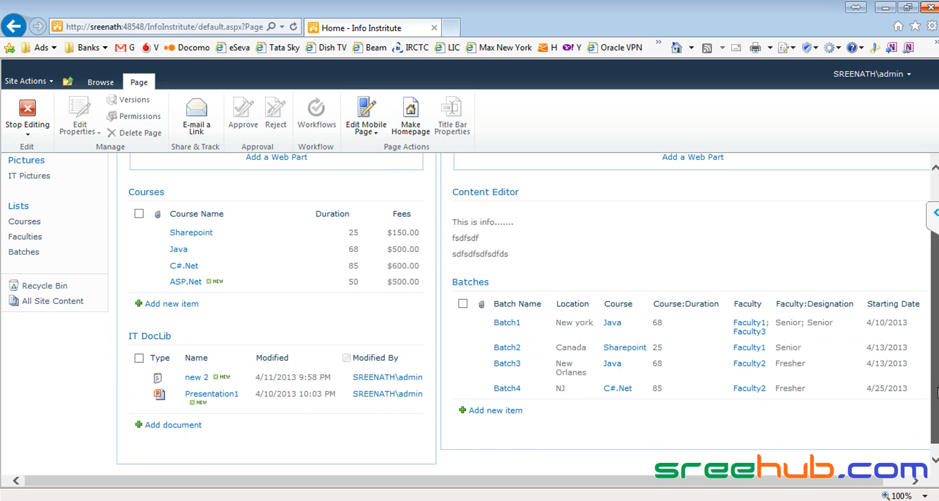
{"action": "scroll", "coordinate": [937, 281], "scroll_direction": "up", "scroll_amount": 2}
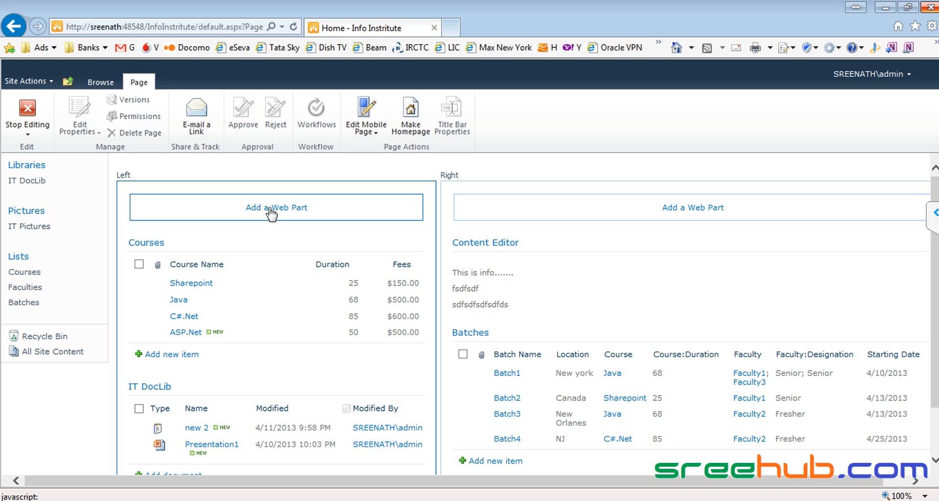
{"action": "left_click", "coordinate": [44, 119]}
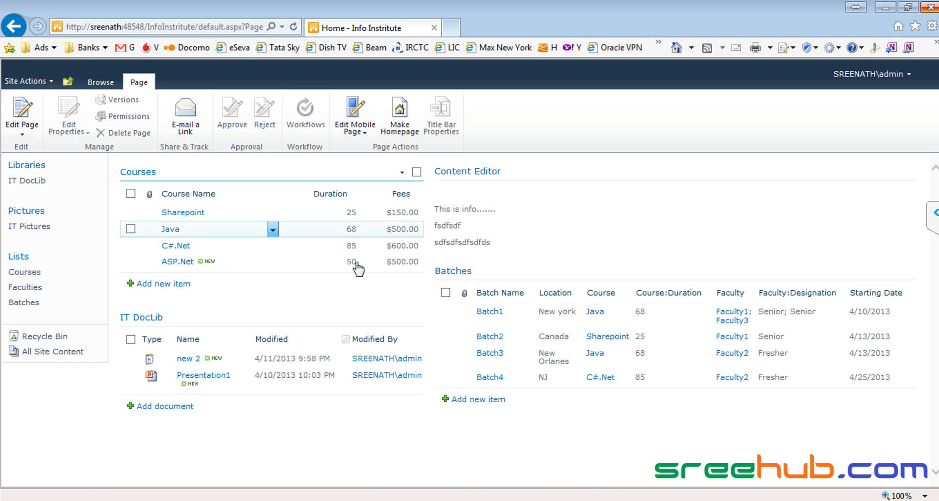
- Examine the Course choices in a new Batches item and cancel the form
{"action": "left_click", "coordinate": [474, 400]}
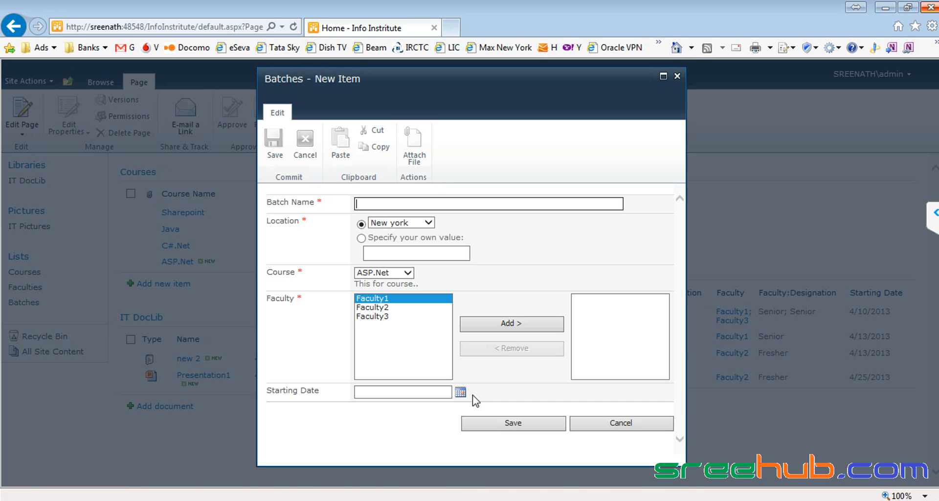
{"action": "left_click", "coordinate": [399, 272]}
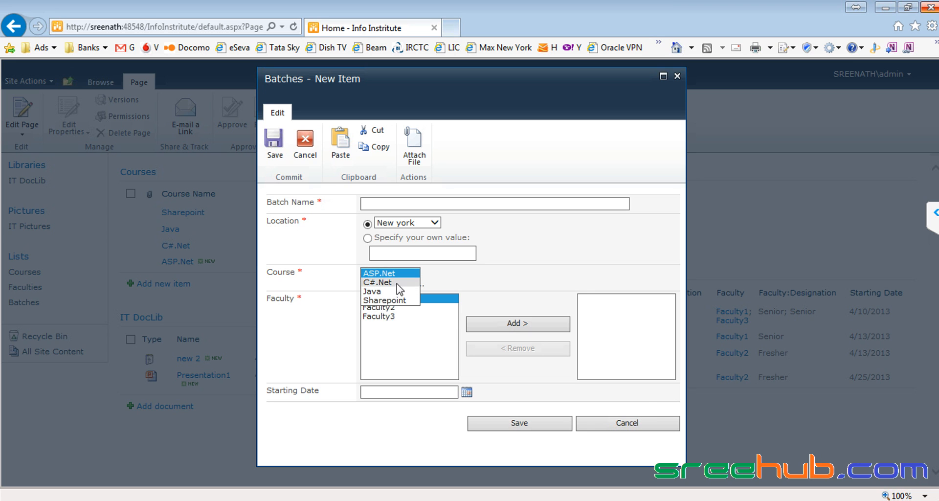
{"action": "left_click", "coordinate": [653, 423]}
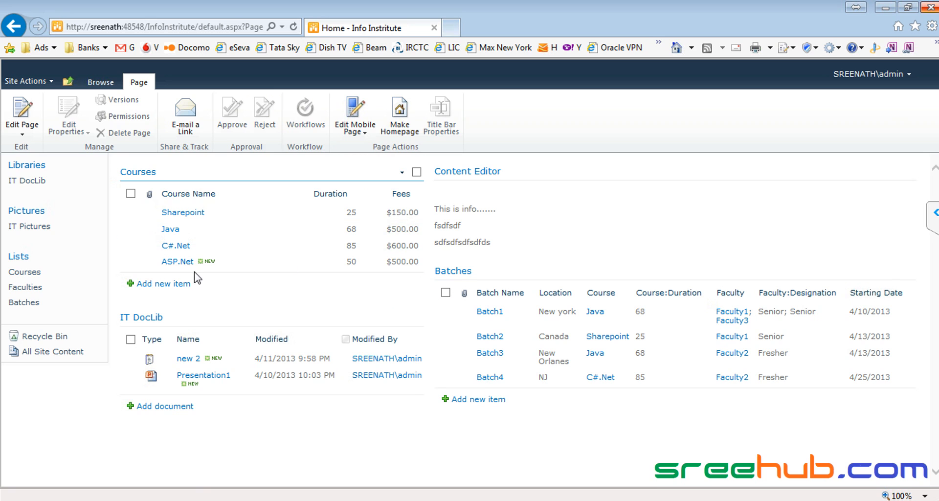
- Start a new item in the Courses web part named Android with a duration of 45
{"action": "left_click", "coordinate": [174, 284]}
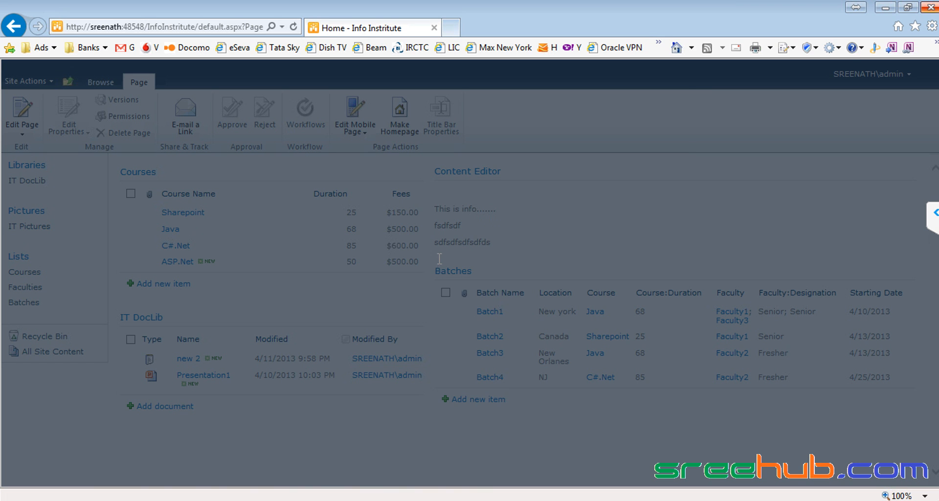
{"action": "type", "text": "Androi"}
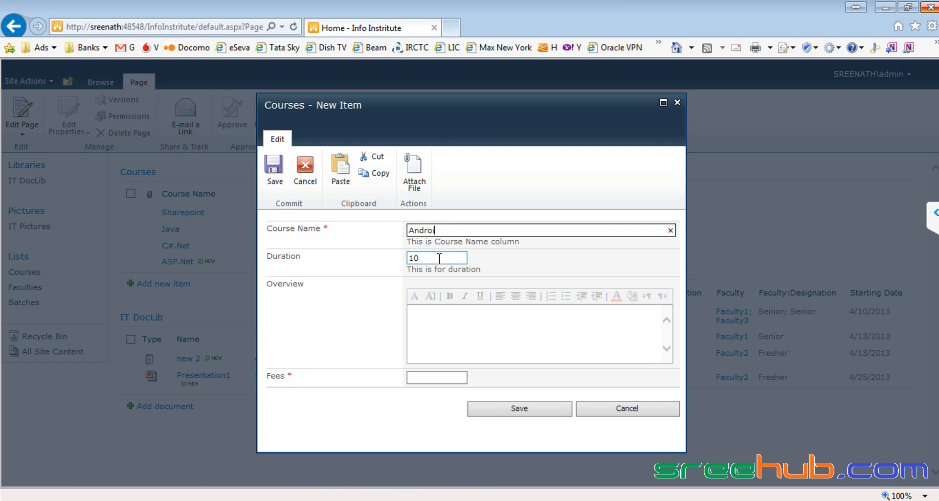
{"action": "key", "text": "BackSpace"}
{"action": "key", "text": "BackSpace"}
{"action": "type", "text": "oid"}
{"action": "key", "text": "Tab"}
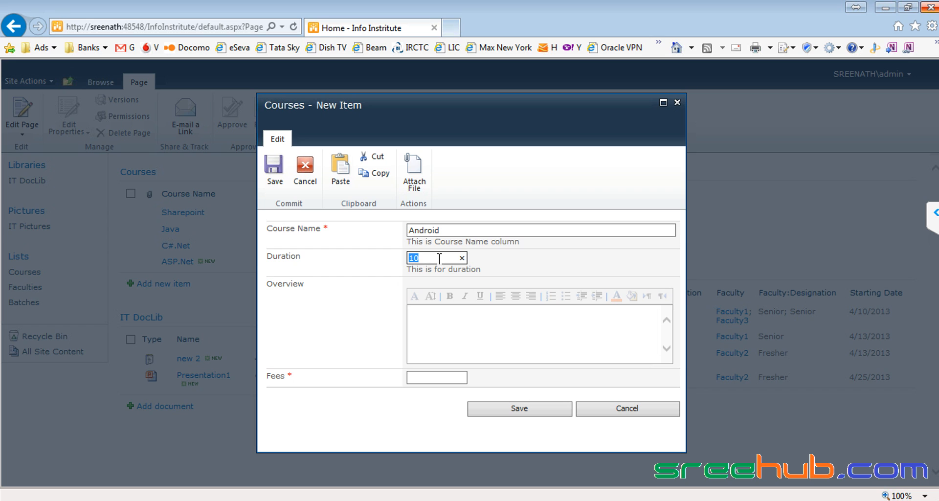
{"action": "type", "text": "45"}
{"action": "key", "text": "Tab"}
- Fill in the Android course's Overview with "This is Android Mobile App course" followed by three lines of dots
{"action": "type", "text": "Th"}
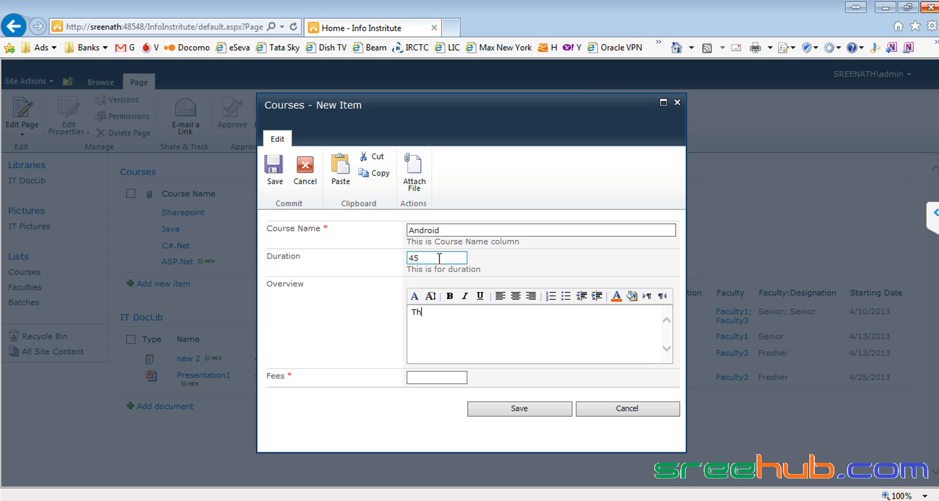
{"action": "type", "text": "is is Android Mobile App "}
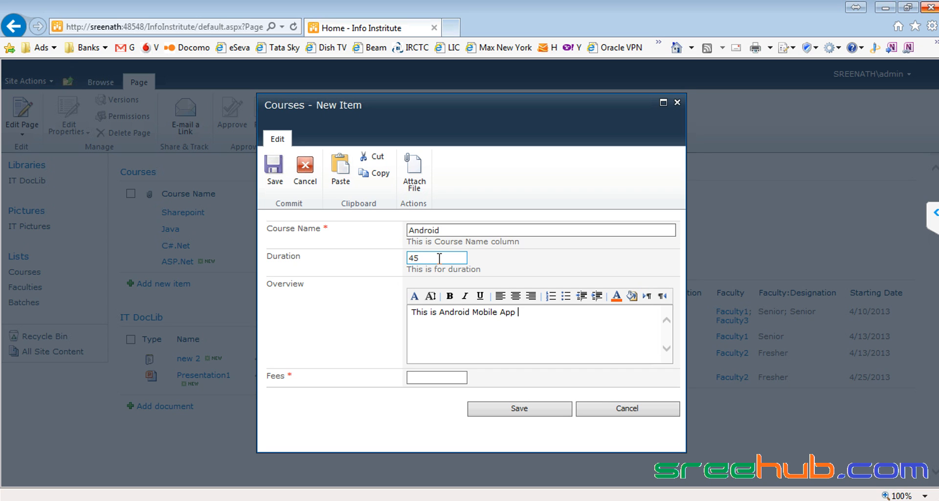
{"action": "type", "text": "course"}
{"action": "key", "text": "Tab"}
{"action": "type", "text": ".."}
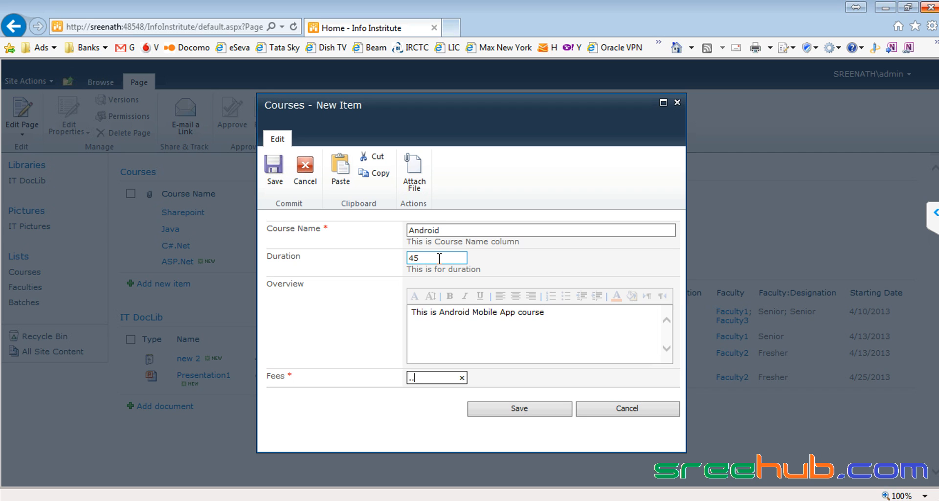
{"action": "key", "text": "Tab"}
{"action": "left_click", "coordinate": [462, 336]}
{"action": "key", "text": "Return"}
{"action": "key", "text": "Tab"}
{"action": "left_click", "coordinate": [462, 336]}
{"action": "type", "text": ".."}
{"action": "key", "text": "Return"}
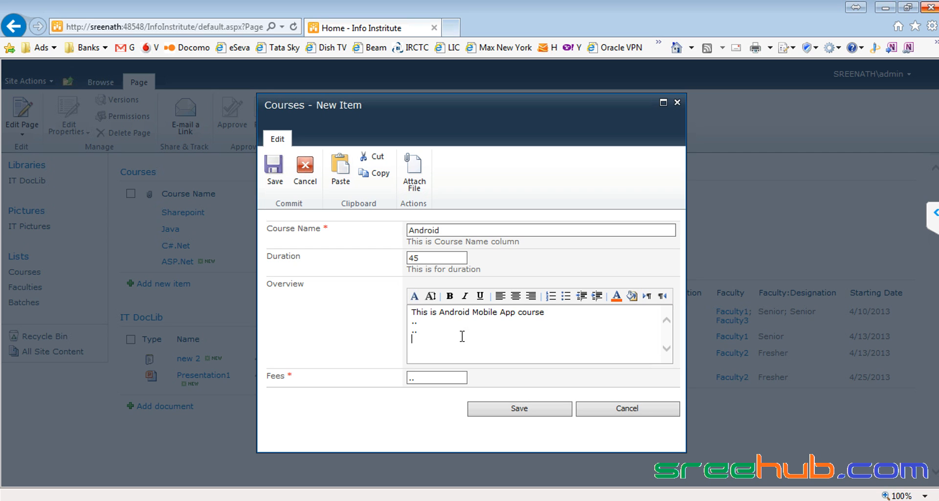
{"action": "type", "text": "..."}
- Replace the stray dots in the Android course's Fees with 600 and save the item
{"action": "left_click", "coordinate": [429, 378]}
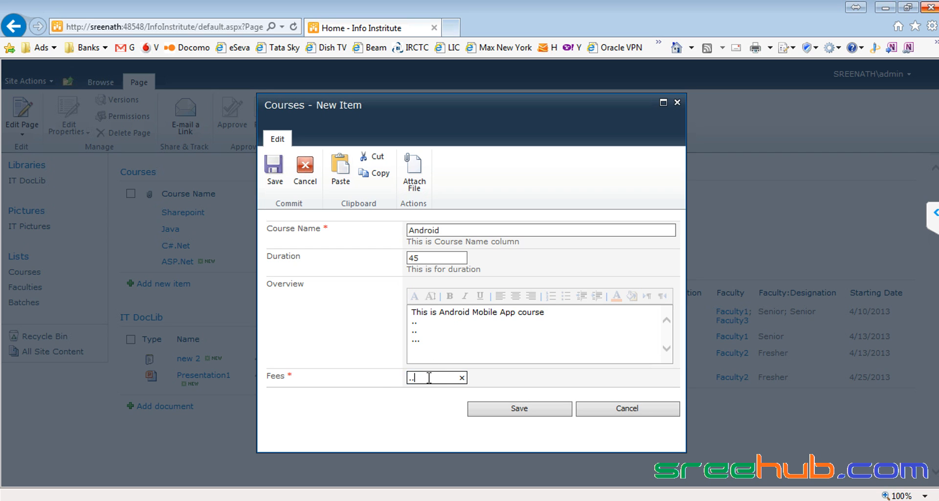
{"action": "key", "text": "BackSpace"}
{"action": "key", "text": "BackSpace"}
{"action": "type", "text": "600"}
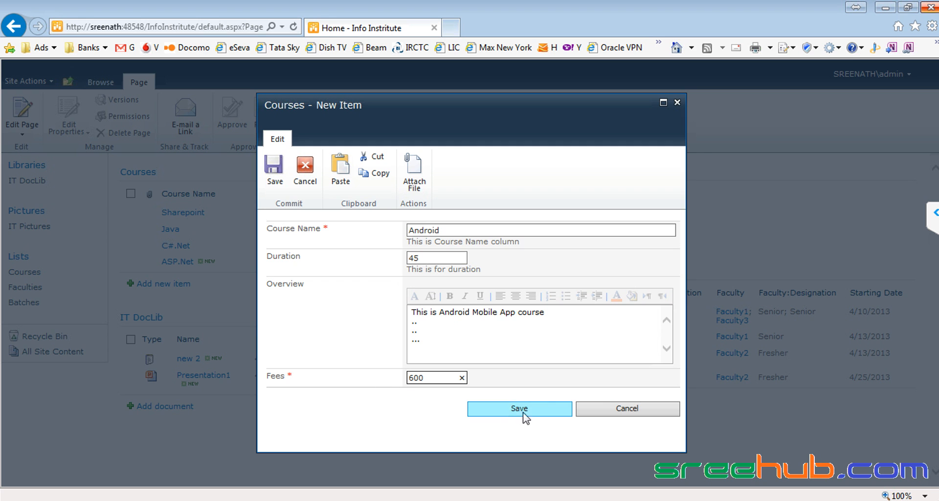
{"action": "left_click", "coordinate": [523, 411]}
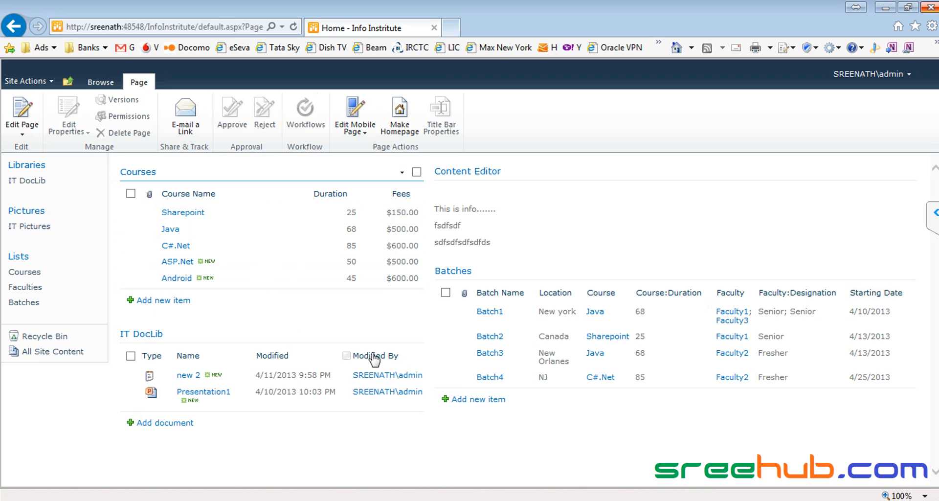
- Examine which courses a new Batches item offers and cancel the form
{"action": "left_click", "coordinate": [492, 400]}
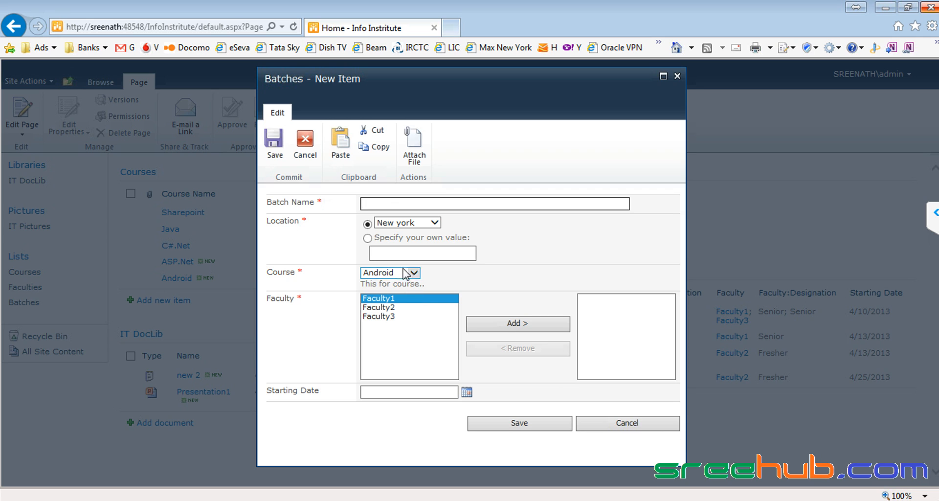
{"action": "left_click", "coordinate": [409, 272]}
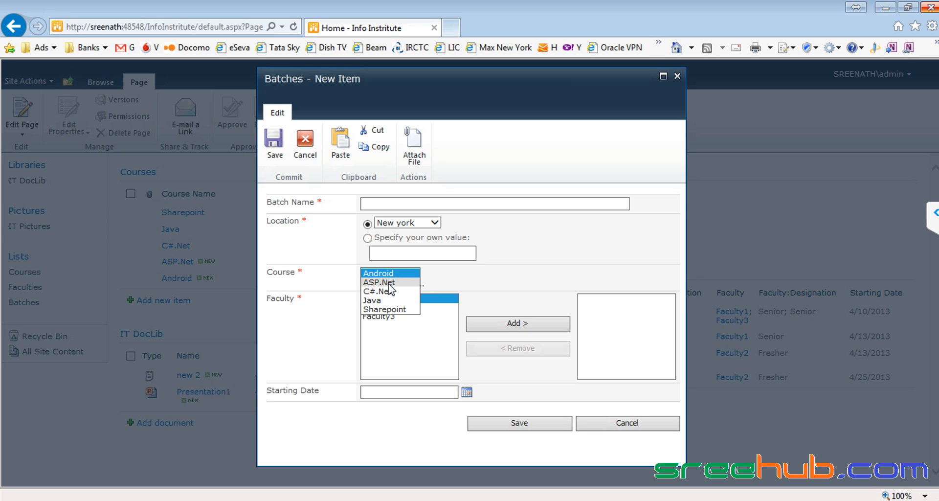
{"action": "left_click", "coordinate": [628, 422]}
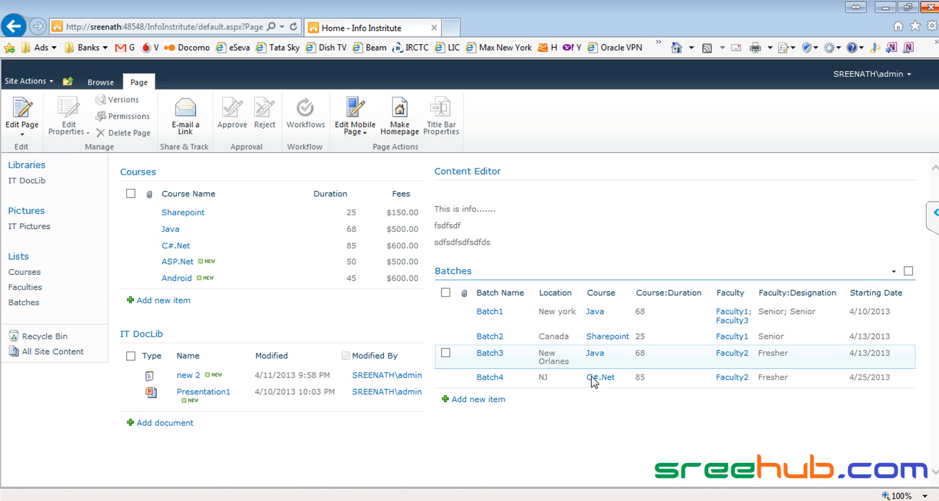
- Open the list settings of the Batches list and examine its name and columns
{"action": "left_click", "coordinate": [558, 278]}
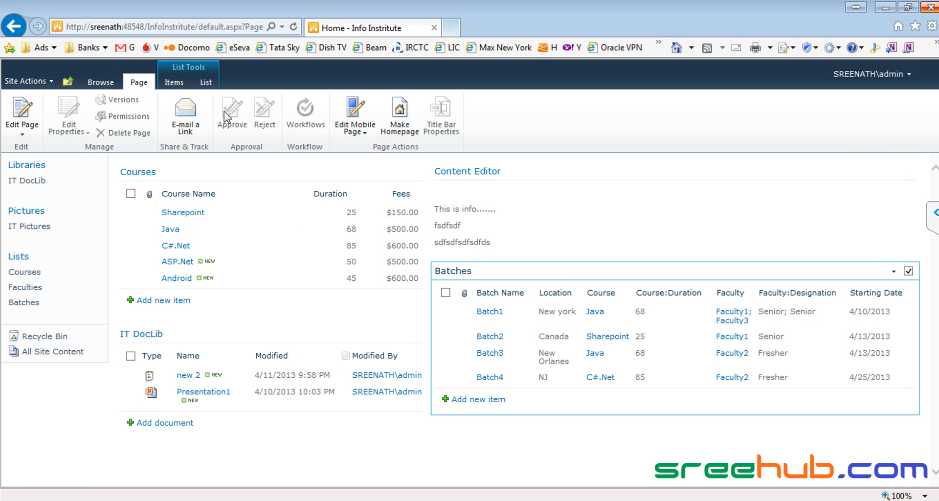
{"action": "left_click", "coordinate": [206, 83]}
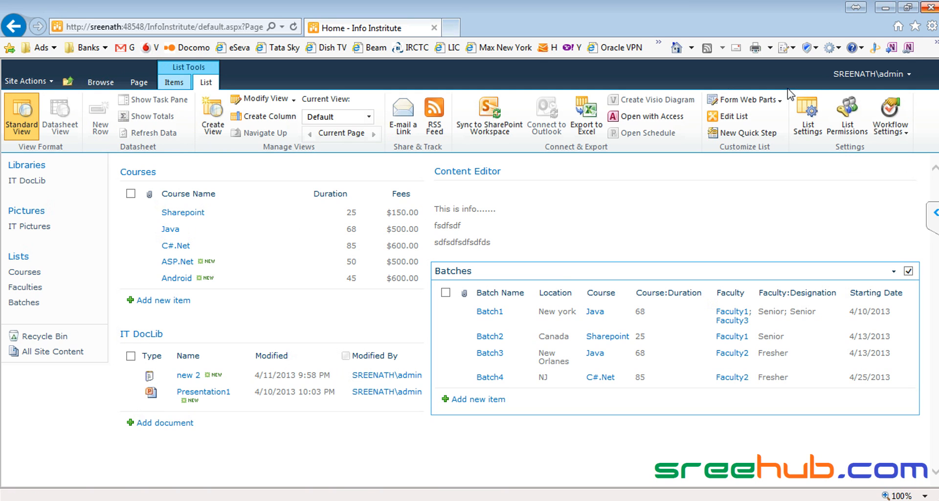
{"action": "left_click", "coordinate": [806, 125]}
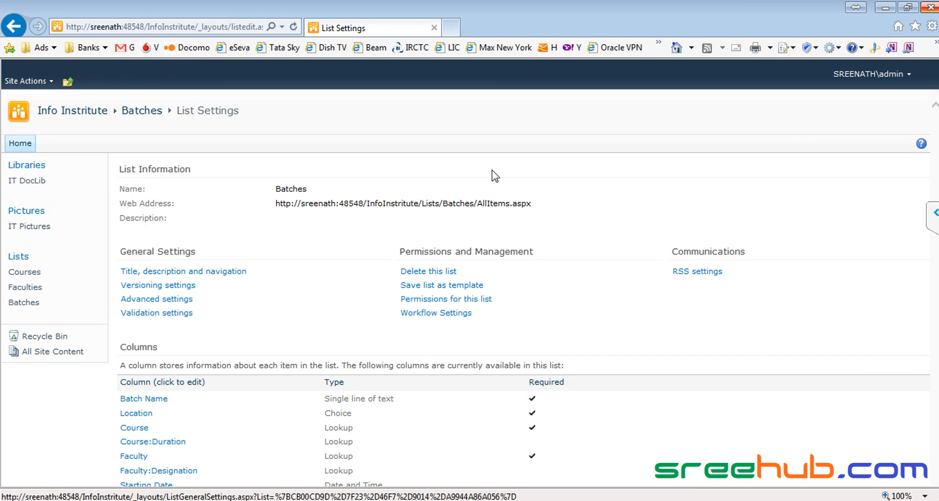
{"action": "double_click", "coordinate": [291, 190]}
{"action": "scroll", "coordinate": [291, 190], "scroll_direction": "down", "scroll_amount": 5}
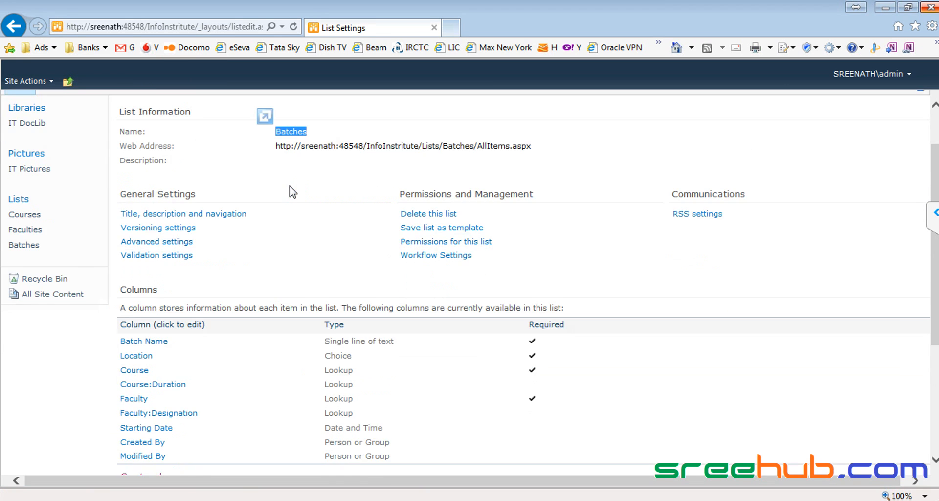
{"action": "scroll", "coordinate": [288, 241], "scroll_direction": "up", "scroll_amount": 1}
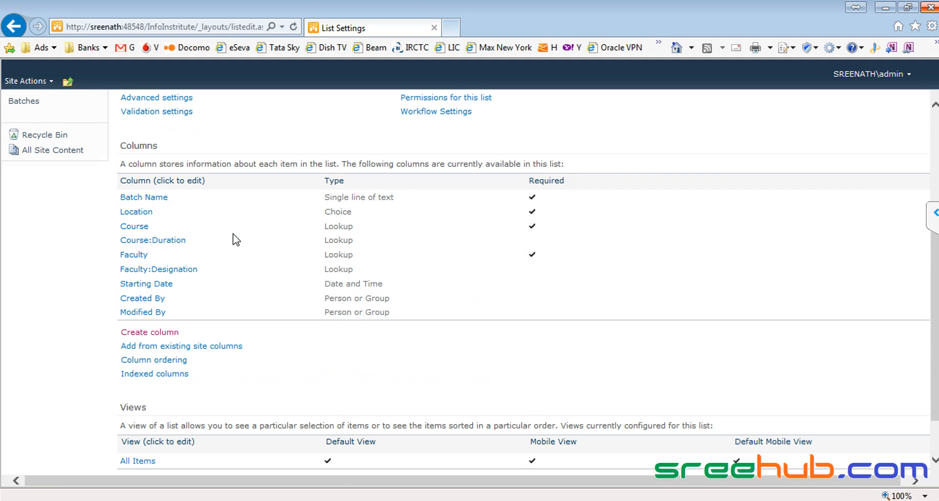
- Examine the relationship delete behavior of the Batches list's Course column, accept the column settings, and return to the Info Institute home page
{"action": "left_click", "coordinate": [135, 229]}
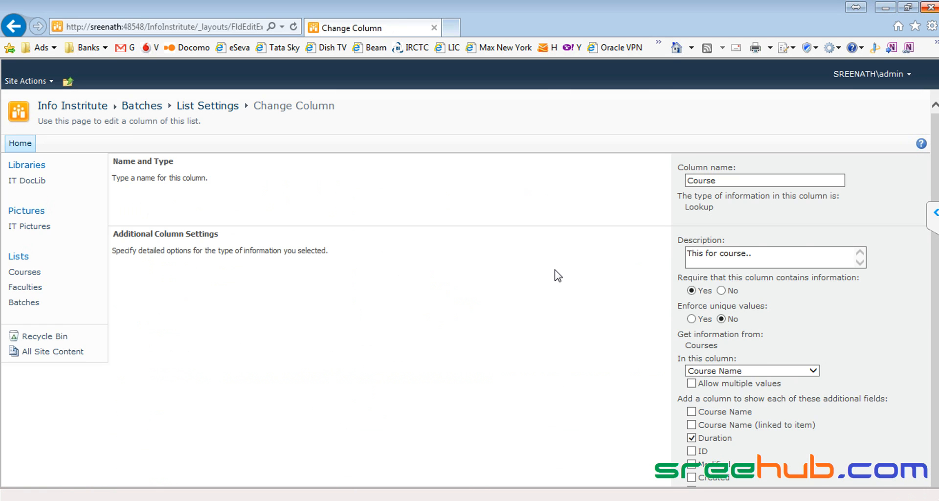
{"action": "scroll", "coordinate": [558, 275], "scroll_direction": "down", "scroll_amount": 4}
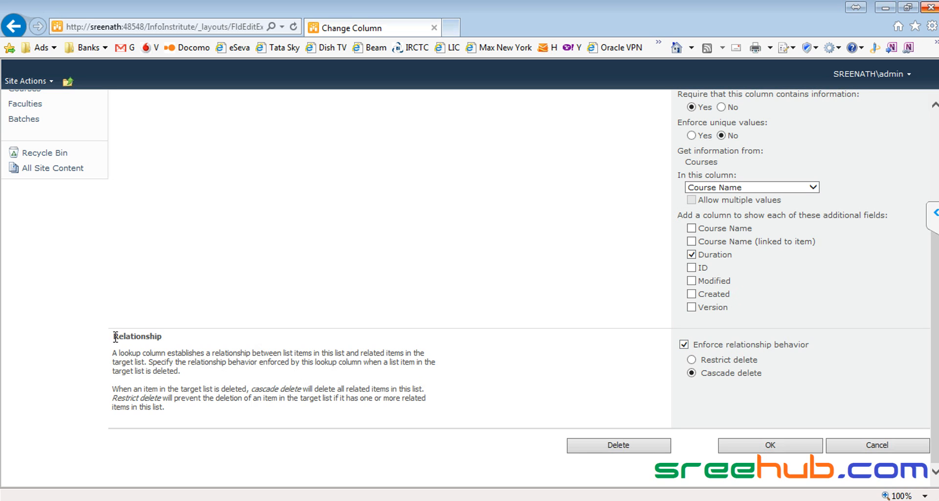
{"action": "left_click_drag", "start_coordinate": [115, 337], "coordinate": [168, 335]}
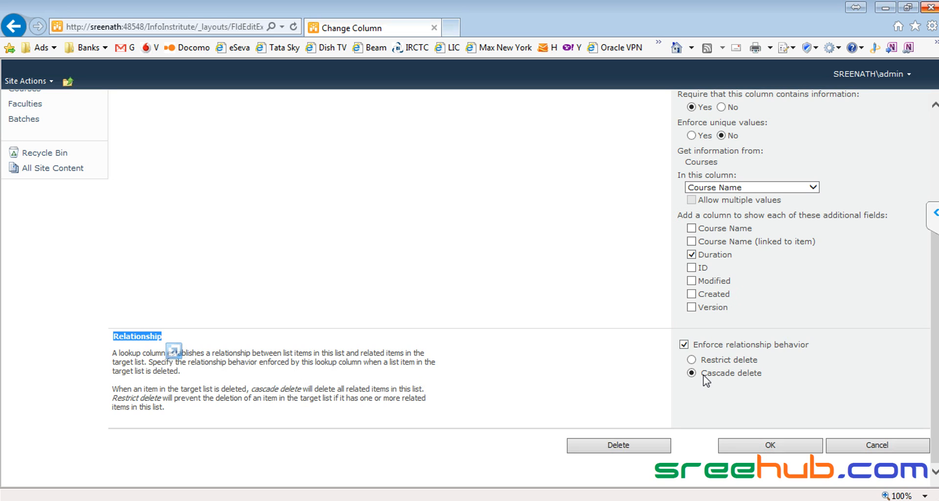
{"action": "left_click", "coordinate": [771, 445]}
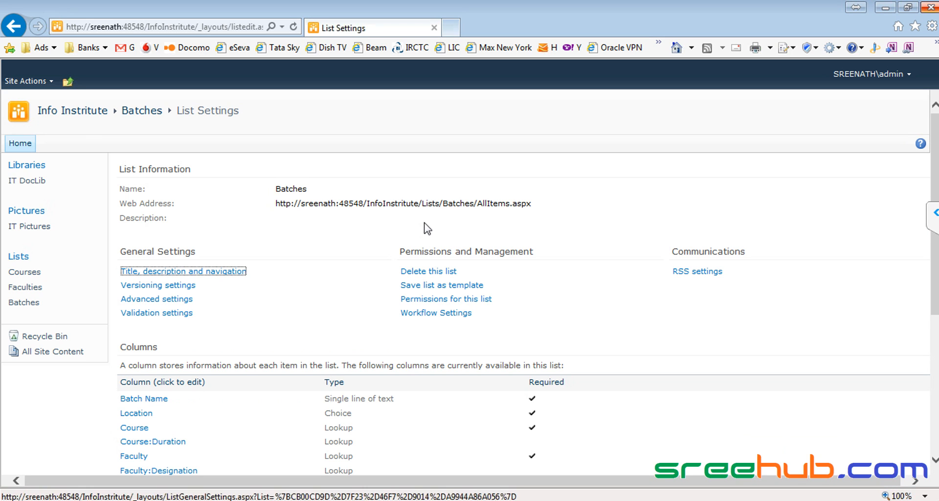
{"action": "left_click", "coordinate": [79, 116]}
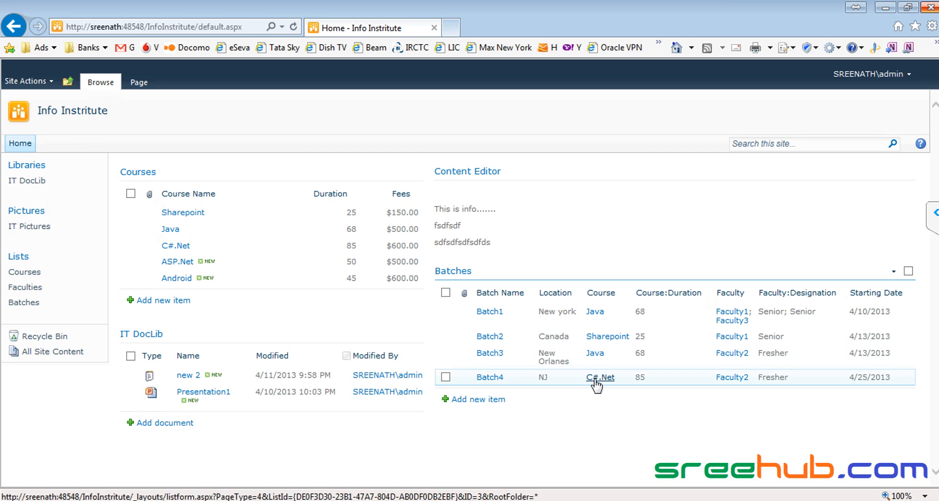
- Start a new Batches item named Batch5 with location New york and course Android
{"action": "left_click", "coordinate": [488, 401]}
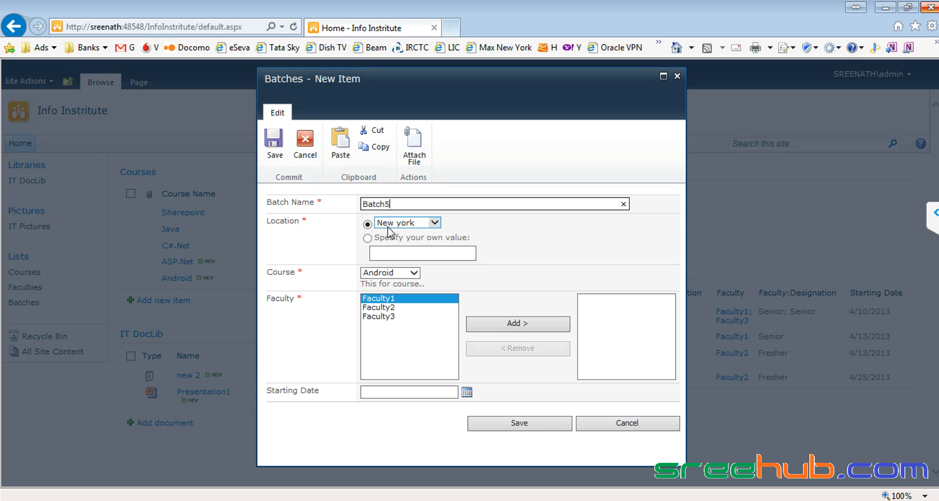
{"action": "left_click", "coordinate": [388, 226]}
{"action": "left_click", "coordinate": [391, 225]}
{"action": "left_click", "coordinate": [397, 225]}
{"action": "left_click", "coordinate": [403, 224]}
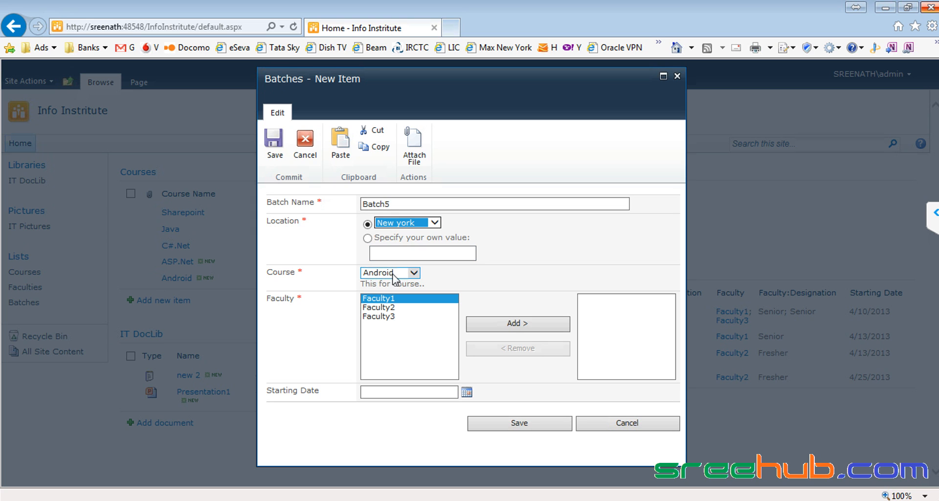
- Assign Faculty1 and Faculty3 to Batch5, set its starting date to 4/12/2013, and save the item
{"action": "left_click", "coordinate": [509, 324]}
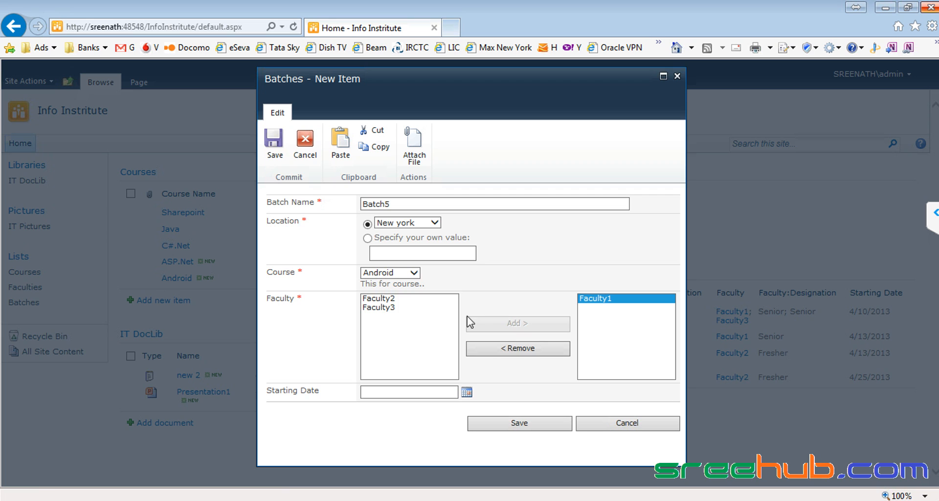
{"action": "left_click", "coordinate": [386, 299]}
{"action": "left_click", "coordinate": [397, 308]}
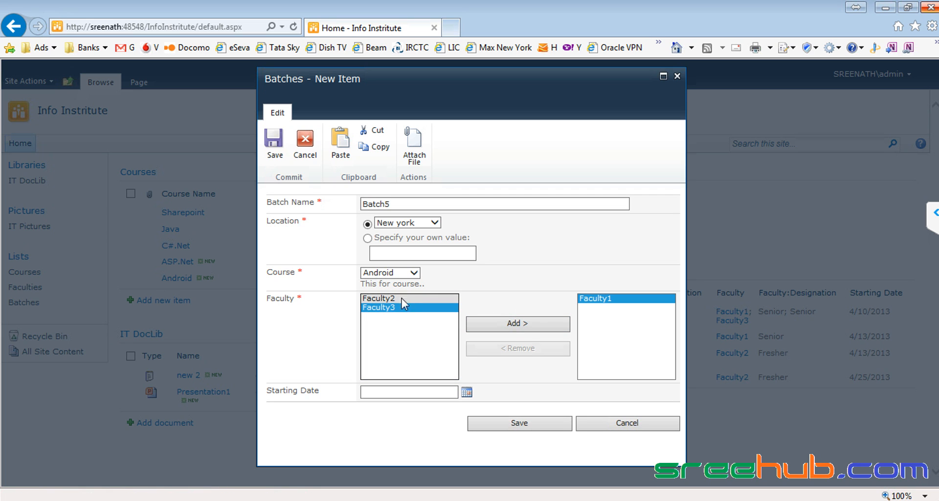
{"action": "left_click", "coordinate": [489, 323]}
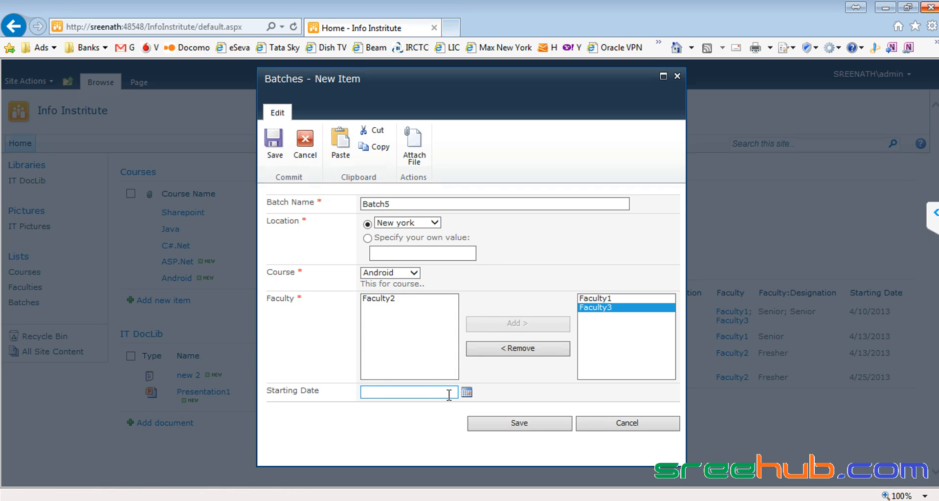
{"action": "left_click", "coordinate": [467, 394]}
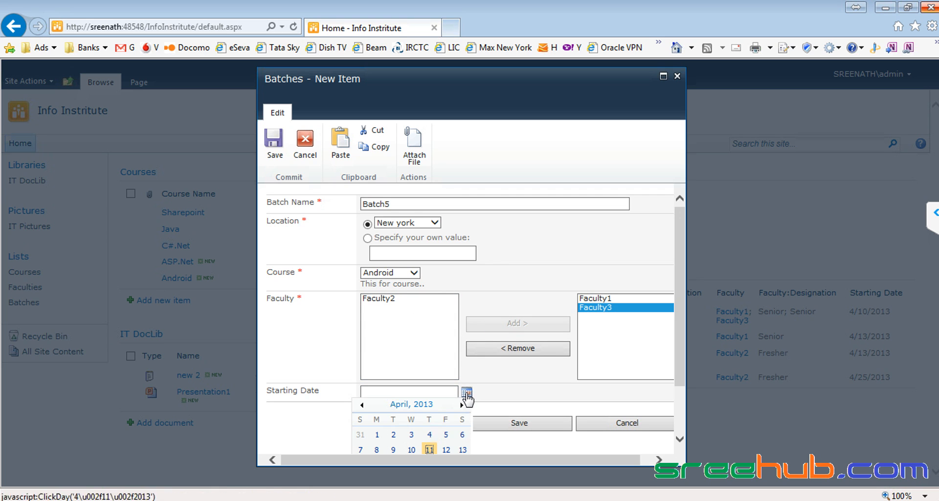
{"action": "left_click", "coordinate": [442, 447]}
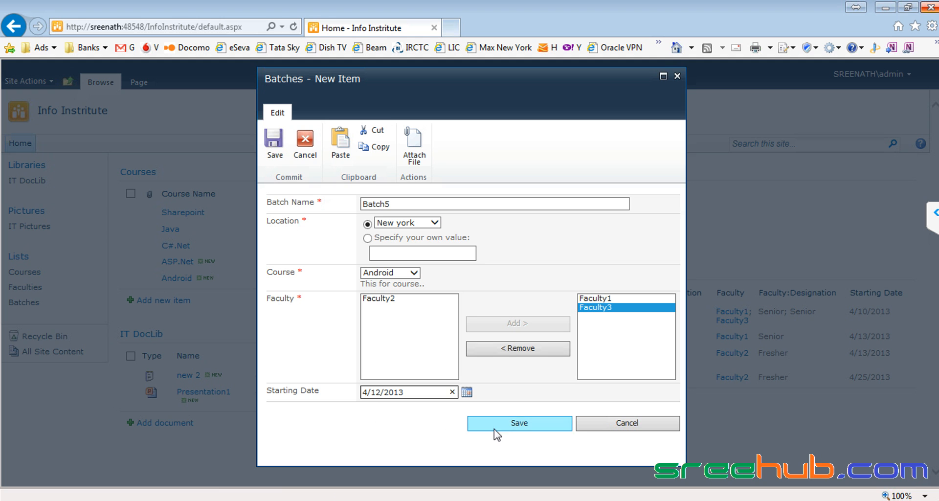
{"action": "left_click", "coordinate": [520, 426]}
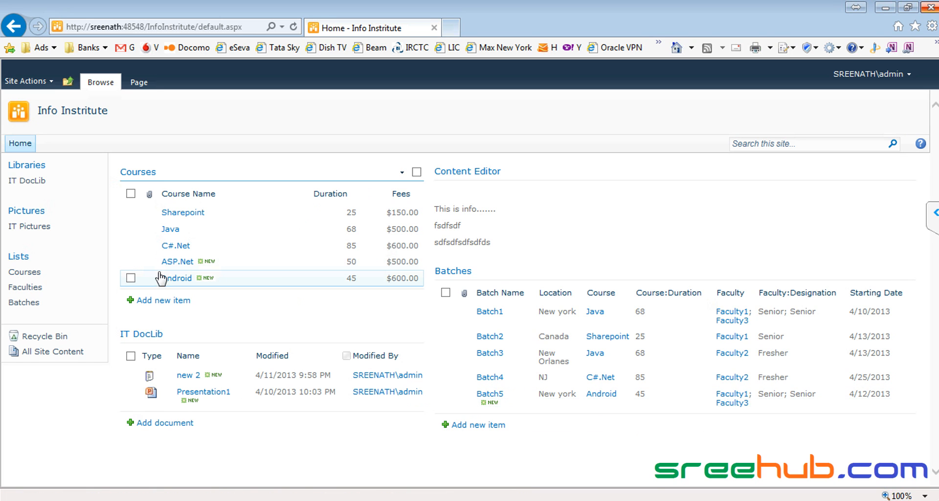
- Try to delete the Android course from the Courses web part, read the response, and go back to the site
{"action": "left_click", "coordinate": [273, 280]}
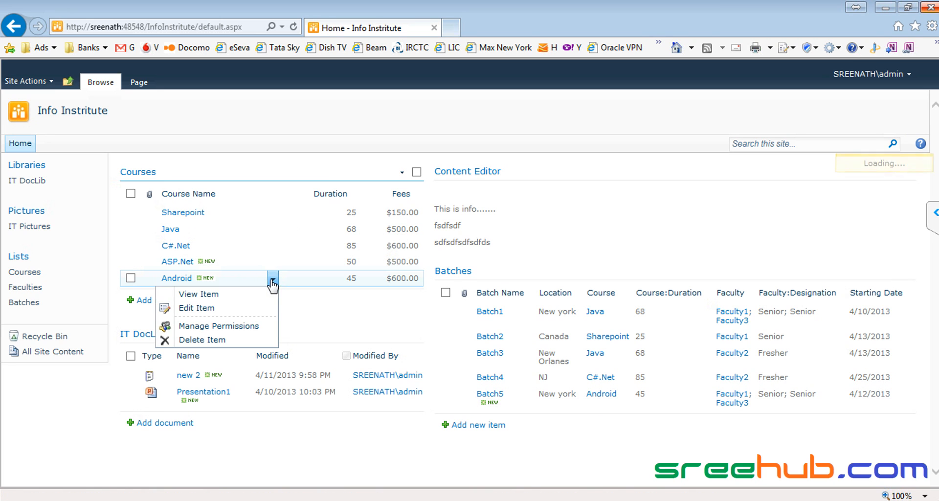
{"action": "left_click", "coordinate": [217, 341]}
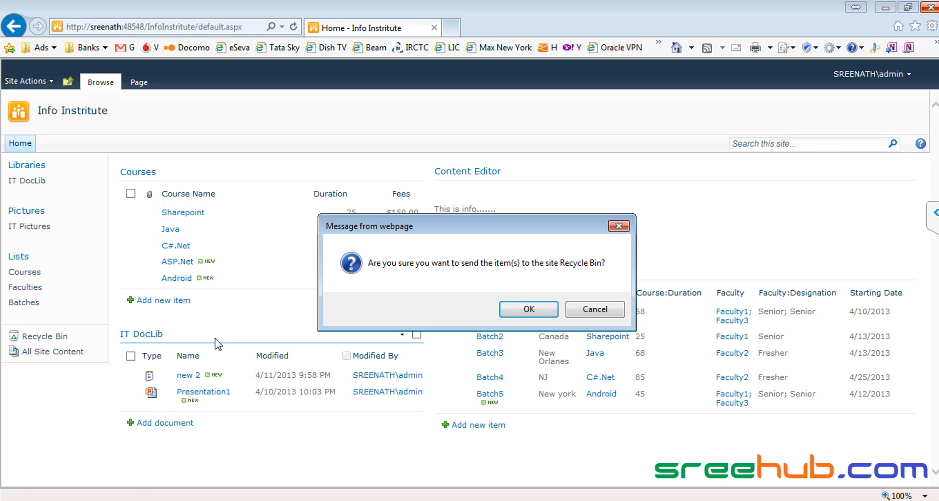
{"action": "left_click", "coordinate": [511, 307]}
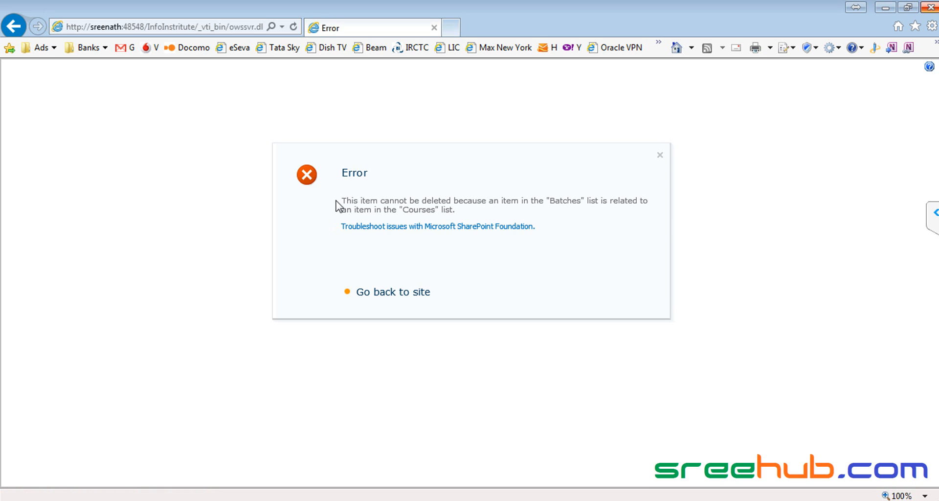
{"action": "left_click_drag", "start_coordinate": [341, 201], "coordinate": [594, 212]}
{"action": "left_click", "coordinate": [419, 207]}
{"action": "double_click", "coordinate": [415, 208]}
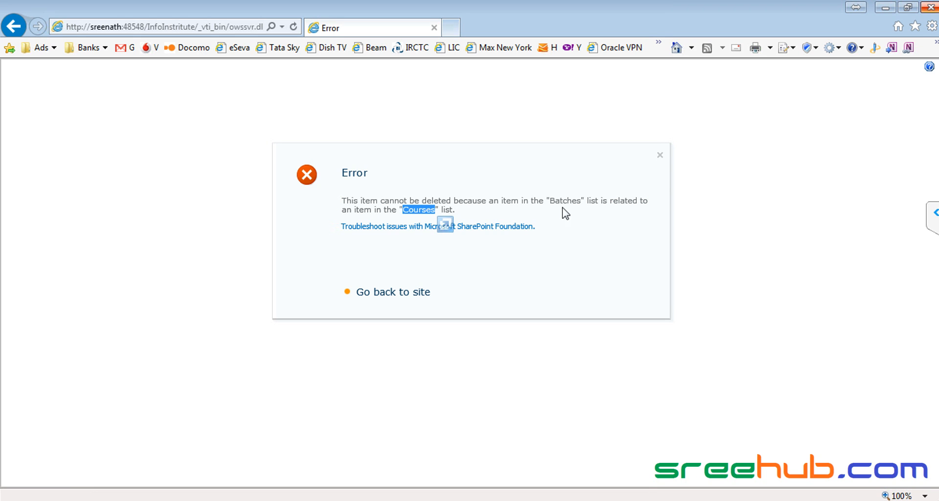
{"action": "left_click", "coordinate": [396, 292]}
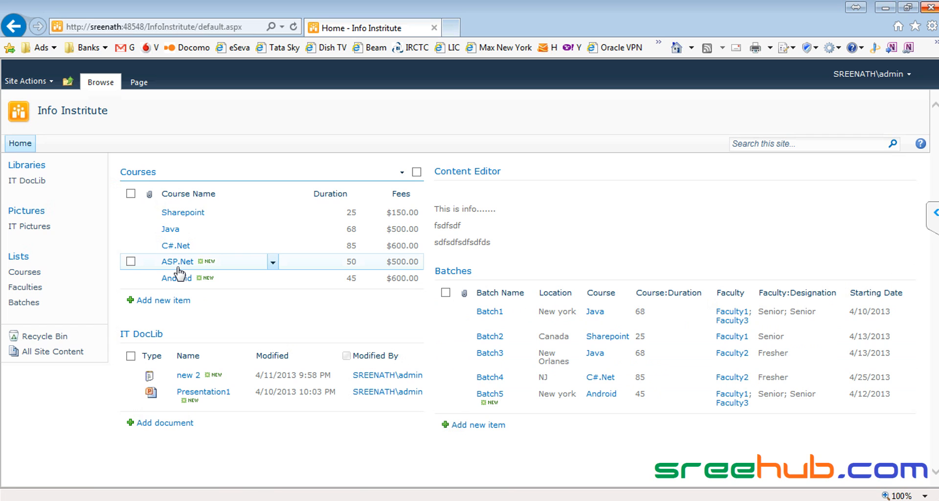
- Delete the ASP.Net course from the Courses web part, sending it to the site Recycle Bin
{"action": "left_click", "coordinate": [273, 264]}
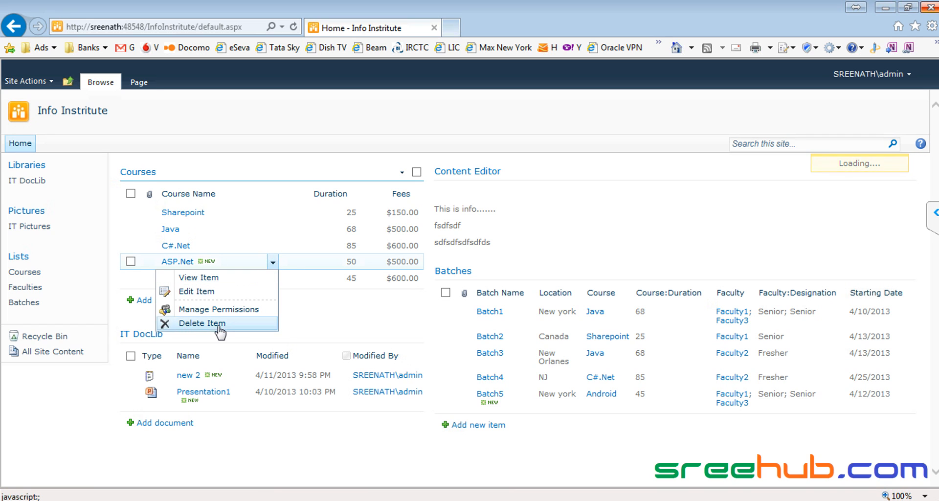
{"action": "left_click", "coordinate": [226, 324]}
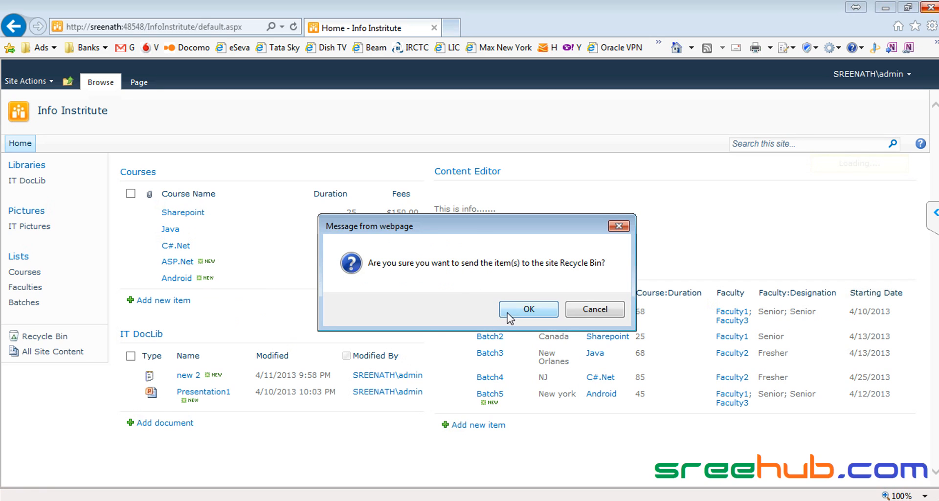
{"action": "left_click", "coordinate": [534, 310]}
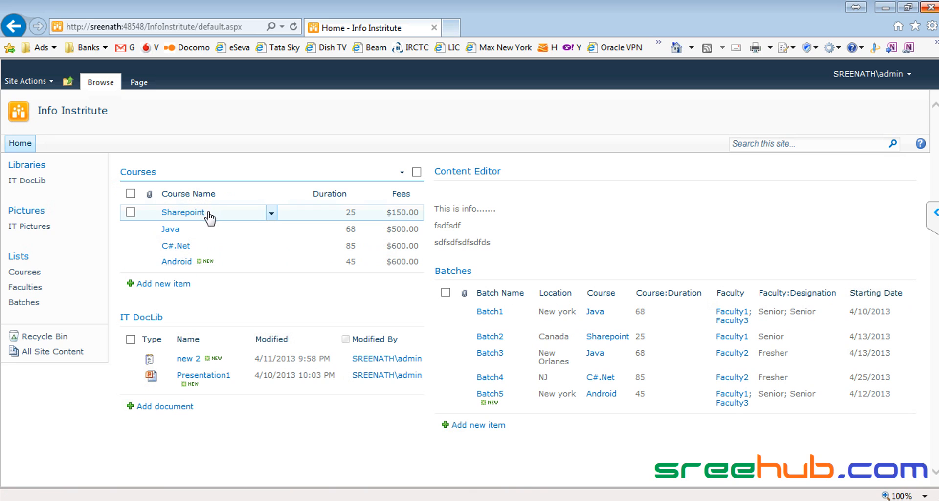
- Try to delete the Sharepoint course from the Courses web part, read the response, and go back to the site
{"action": "left_click", "coordinate": [271, 213]}
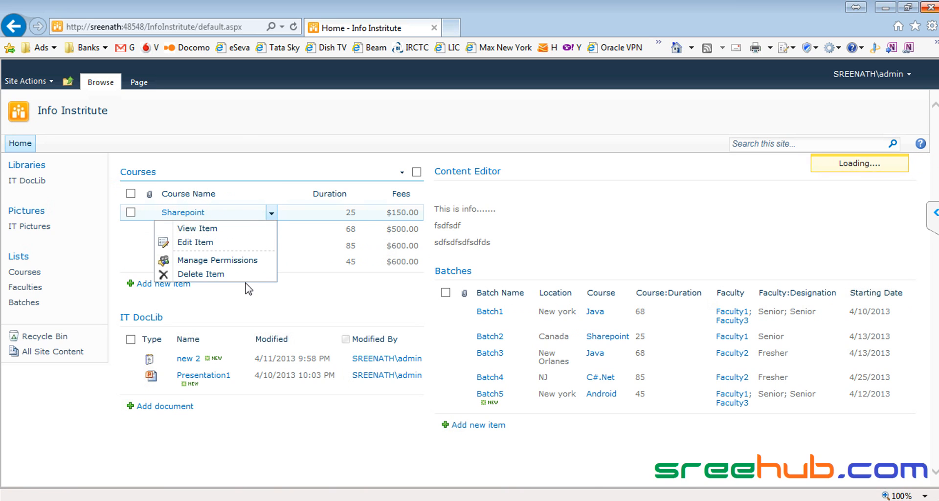
{"action": "left_click", "coordinate": [246, 274]}
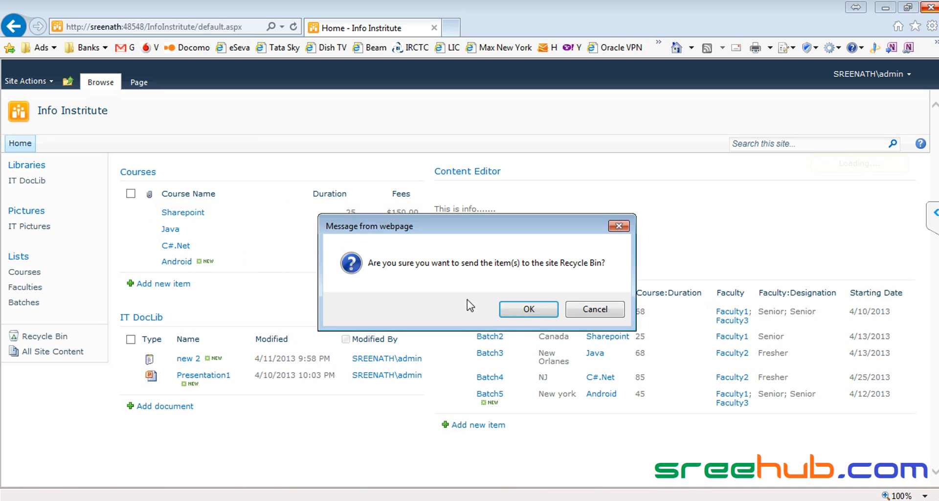
{"action": "left_click", "coordinate": [505, 306]}
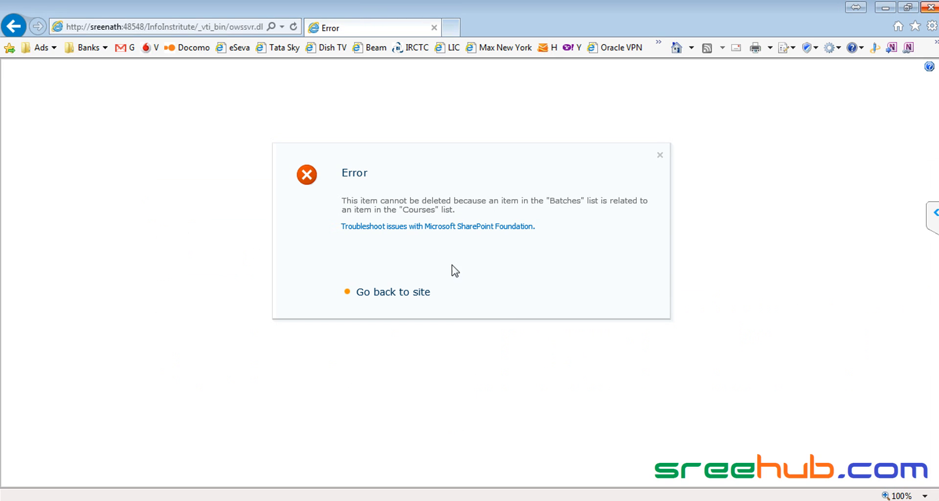
{"action": "left_click_drag", "start_coordinate": [418, 196], "coordinate": [509, 208]}
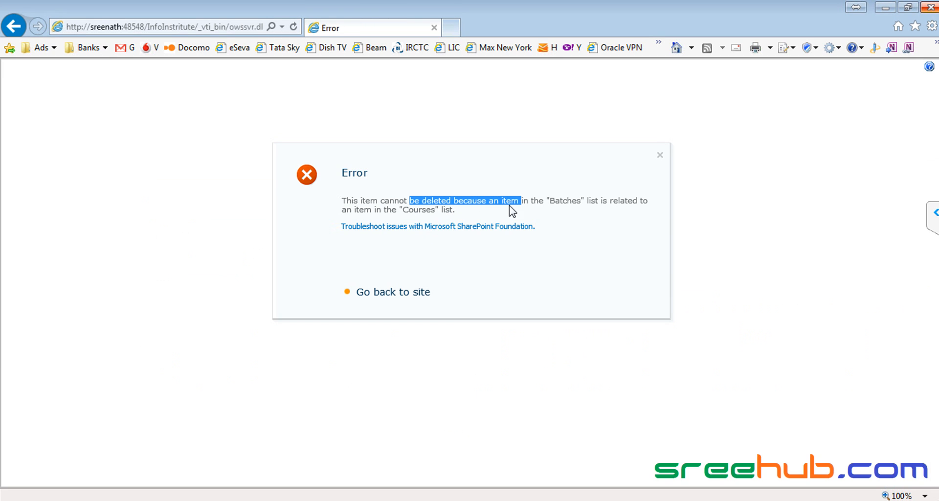
{"action": "left_click", "coordinate": [387, 294]}
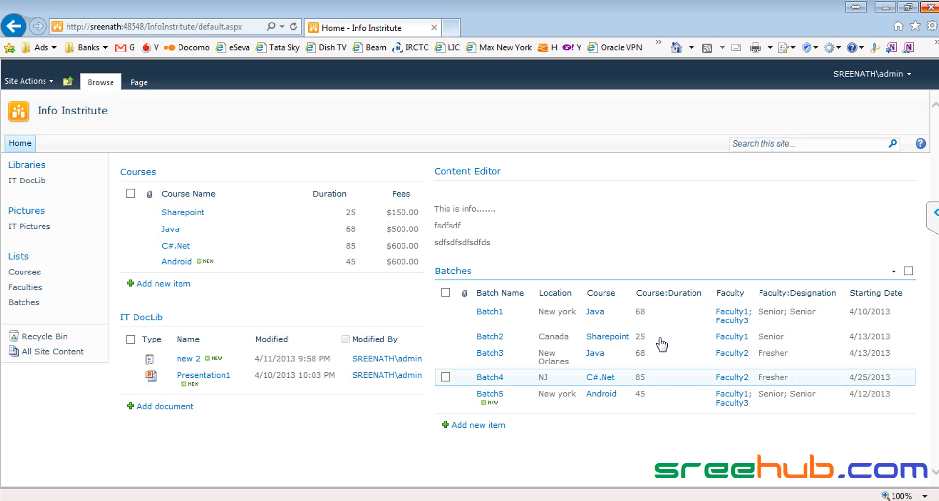
- Review the items in the Courses, Batches and Faculties lists, and return to the Info Institute home page
{"action": "left_click", "coordinate": [24, 273]}
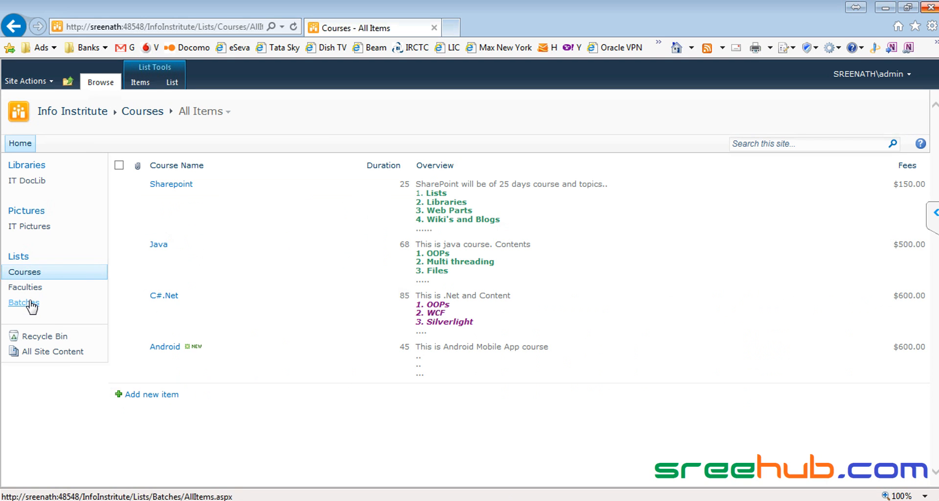
{"action": "left_click", "coordinate": [29, 302]}
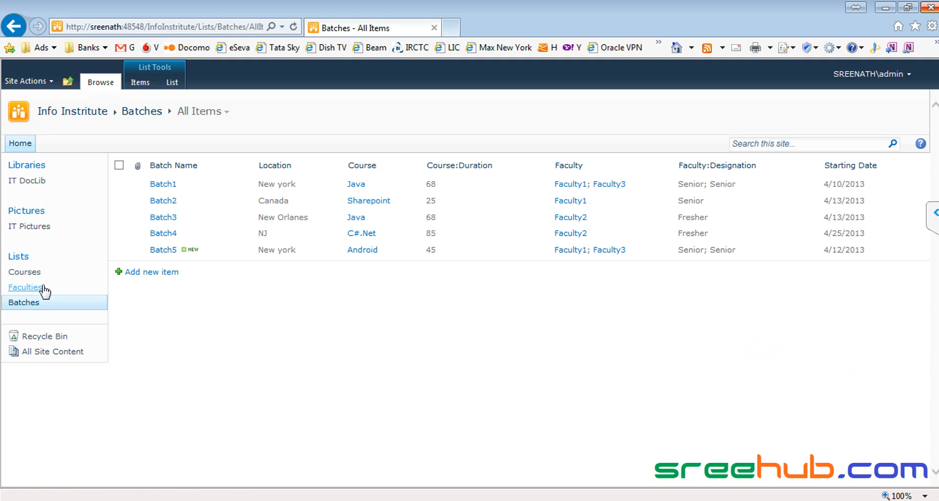
{"action": "left_click", "coordinate": [43, 288]}
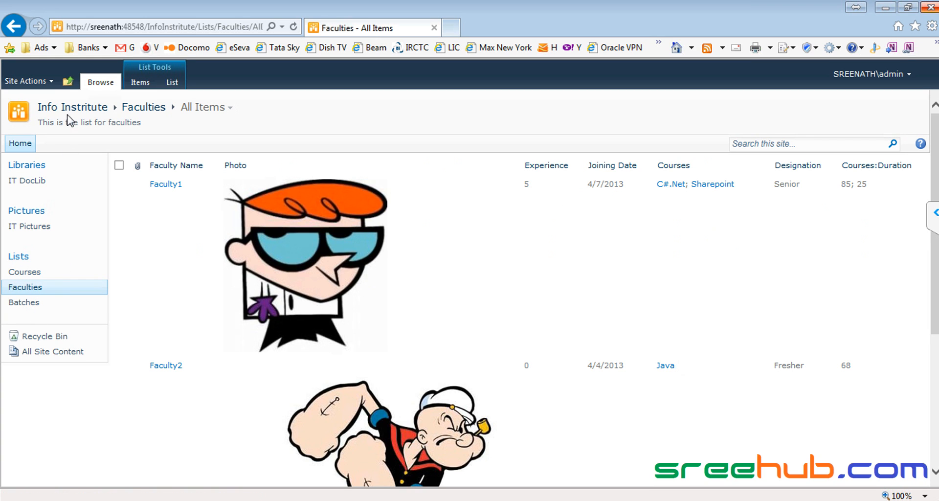
{"action": "left_click", "coordinate": [72, 108]}
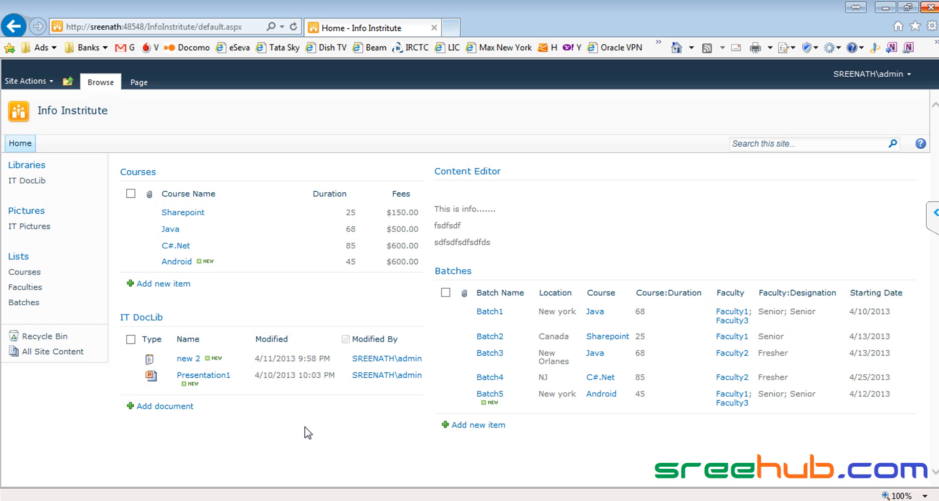
{"action": "left_click", "coordinate": [91, 25]}
{"action": "left_click", "coordinate": [90, 24]}
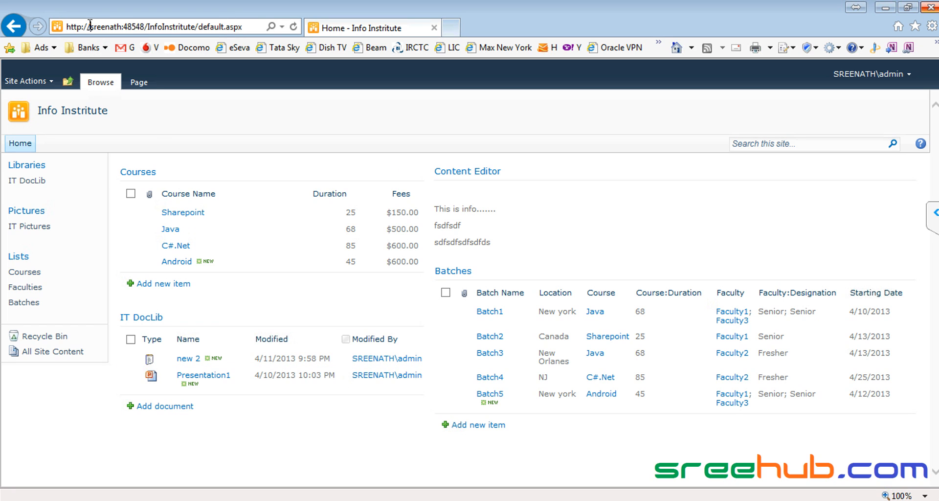
{"action": "left_click_drag", "start_coordinate": [87, 26], "coordinate": [144, 27]}
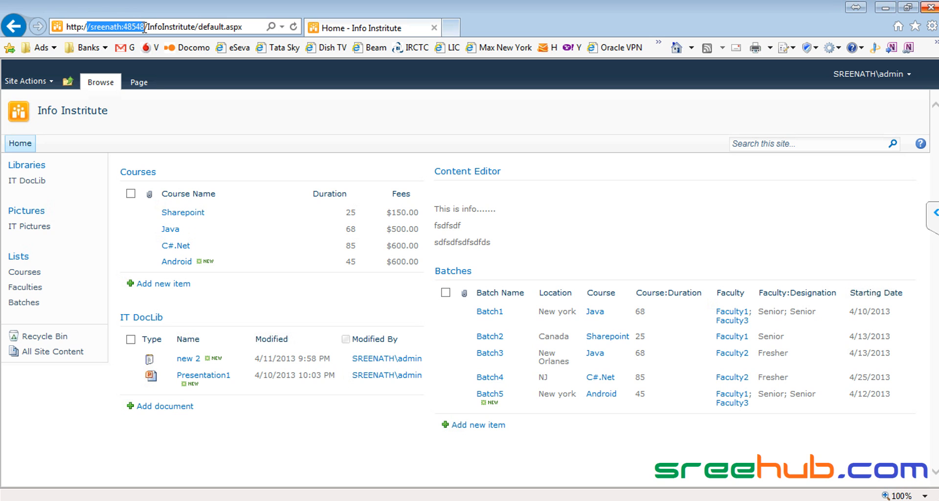
{"action": "left_click", "coordinate": [144, 28]}
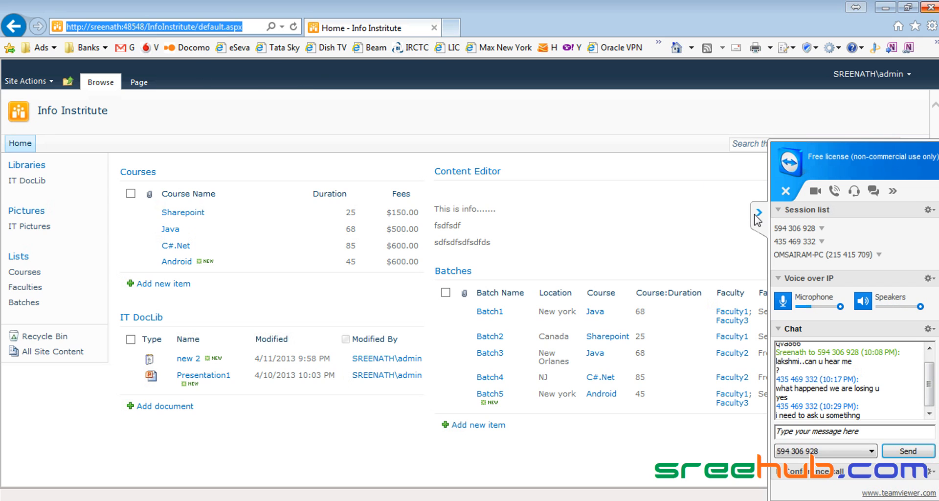
{"action": "left_click", "coordinate": [646, 204]}
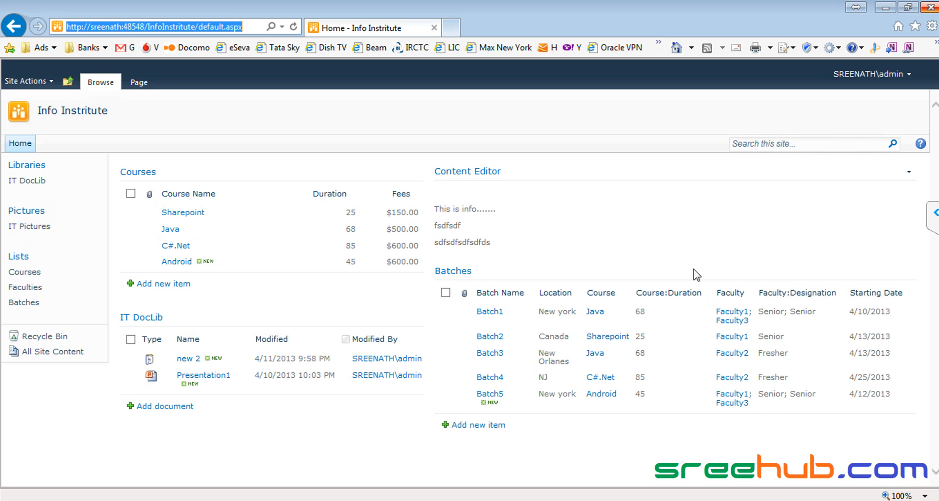
{"action": "key", "text": "alt+Tab"}
{"action": "left_click", "coordinate": [850, 482]}
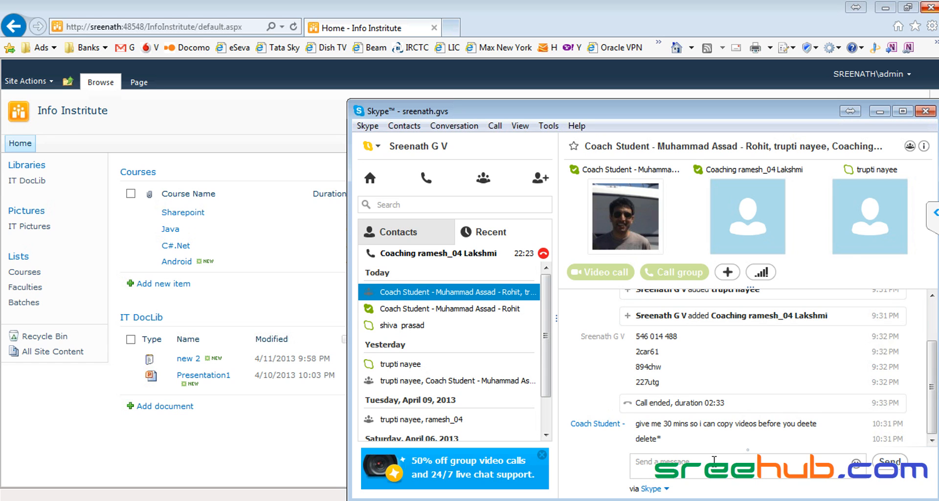
{"action": "left_click", "coordinate": [878, 112]}
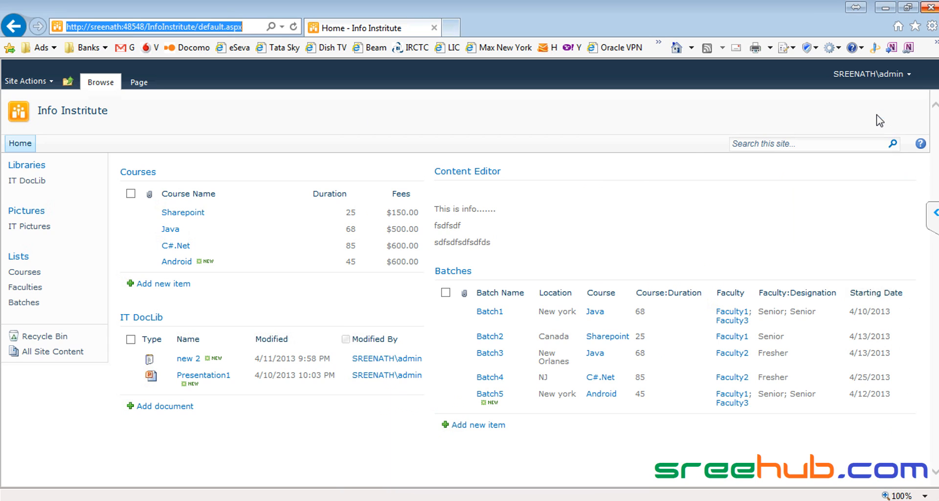
{"action": "left_click", "coordinate": [83, 111]}
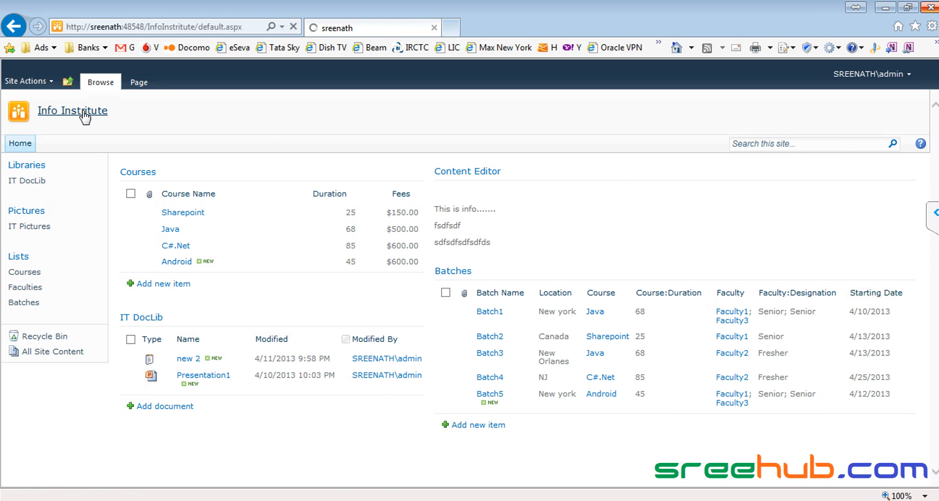